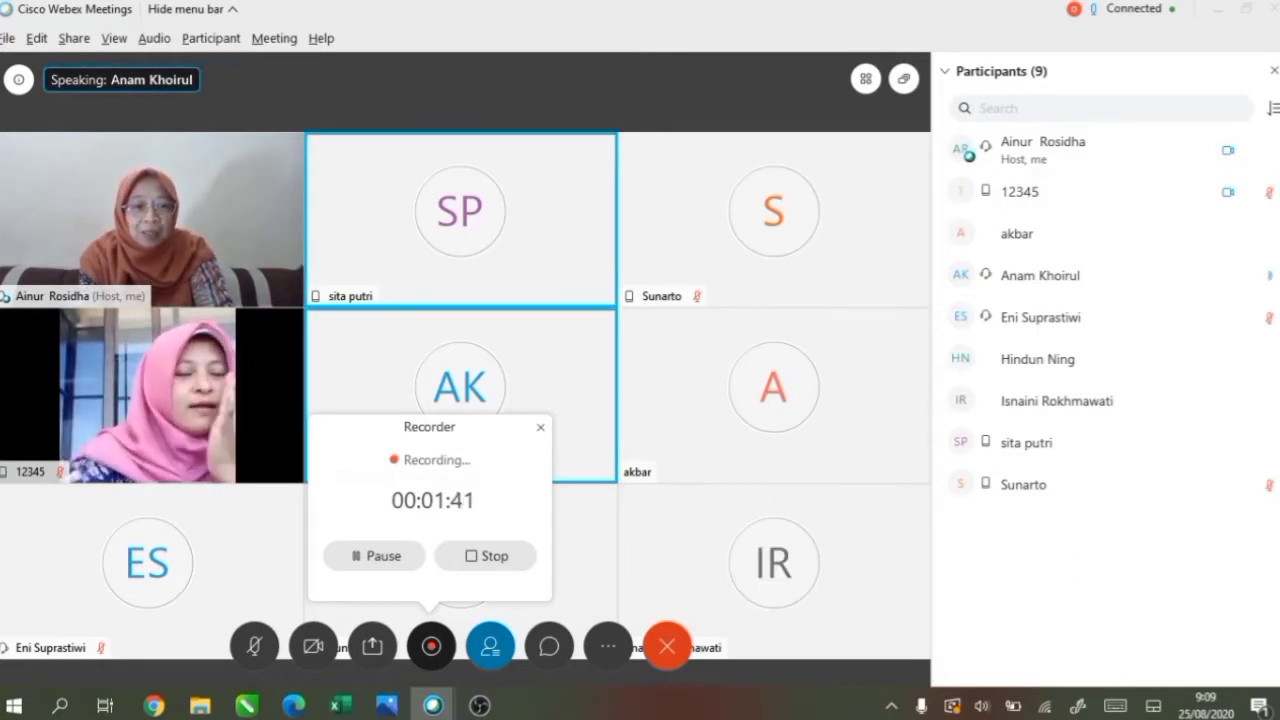
Unmute the microphones of two muted attendees in the Webex Participants panel.
click(1262, 317)
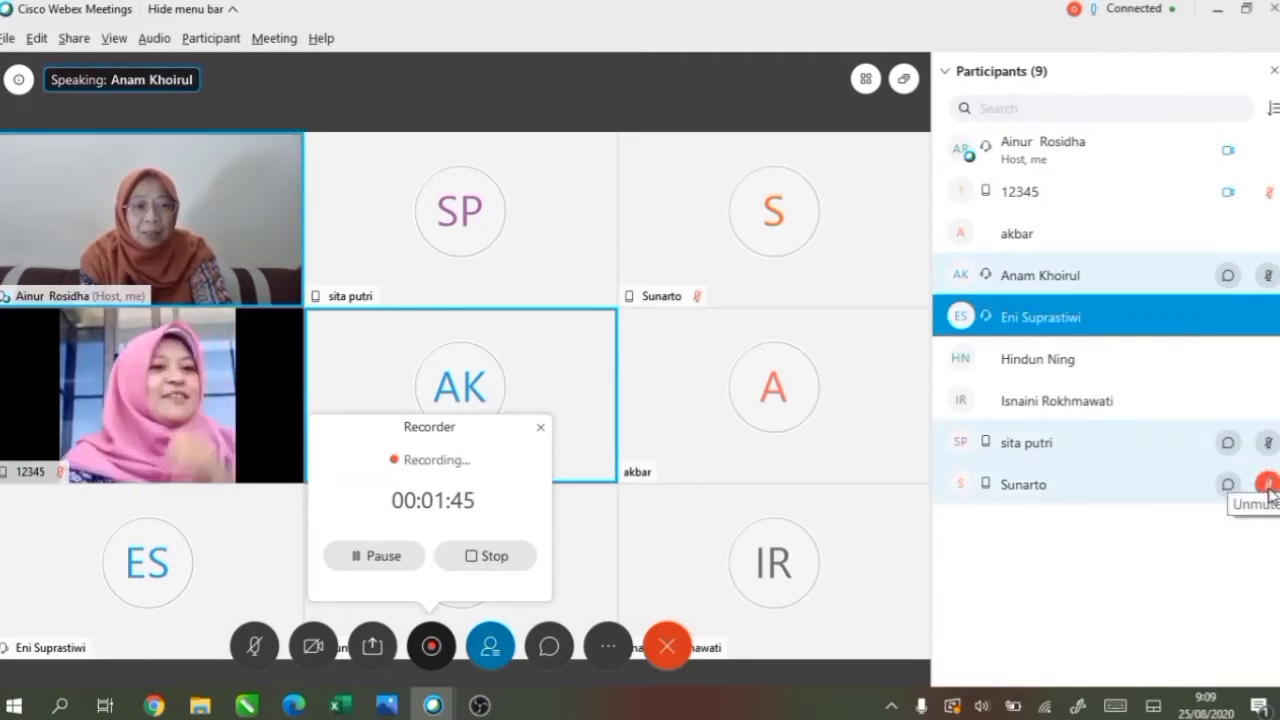
click(1268, 488)
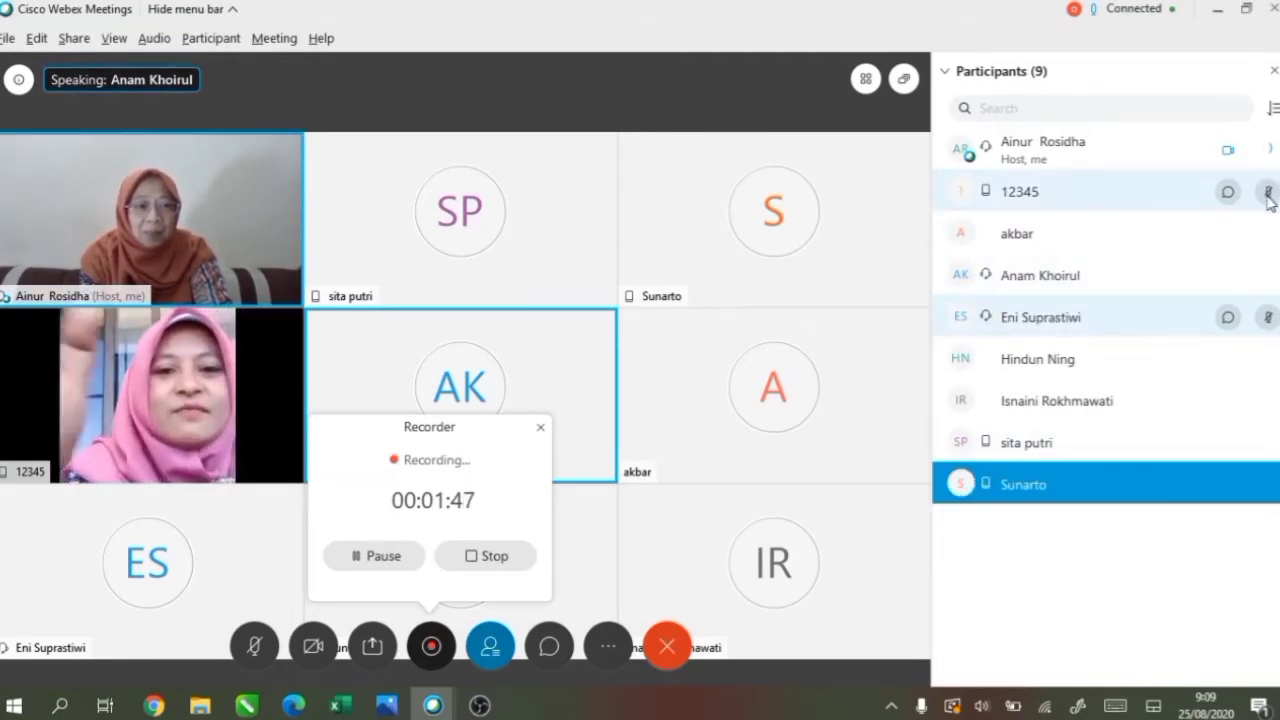
click(1268, 192)
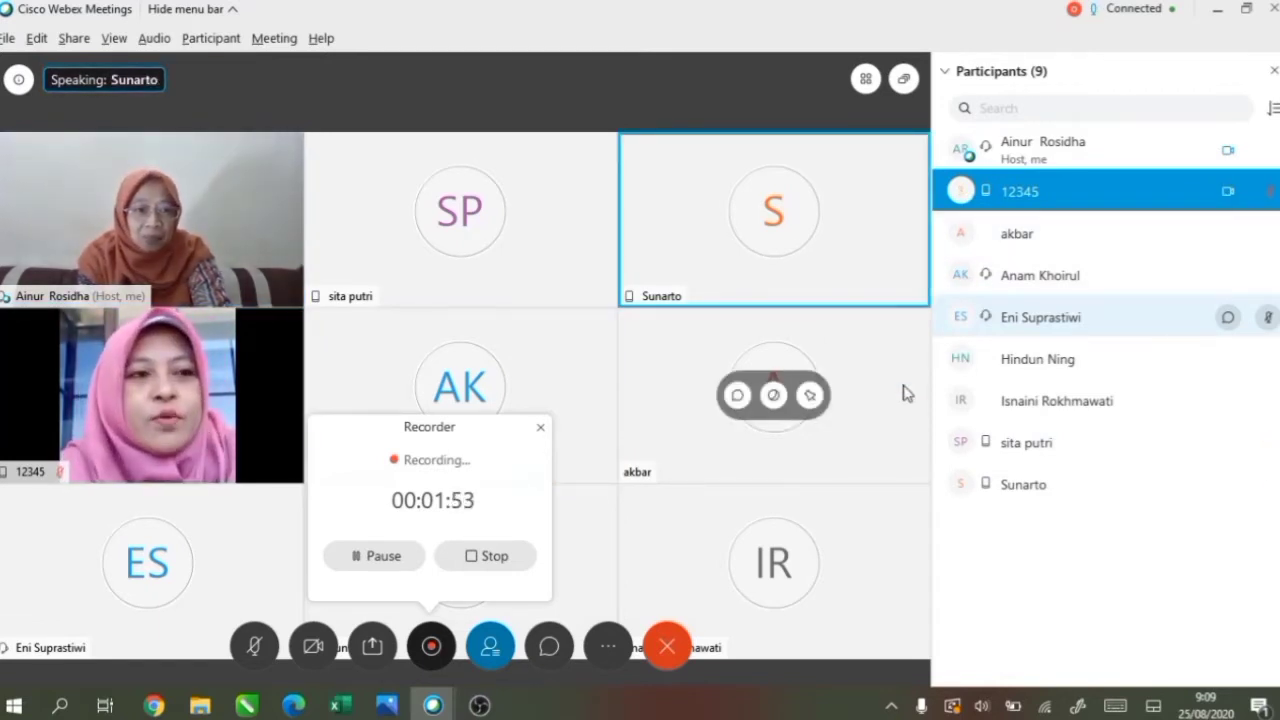
click(1266, 195)
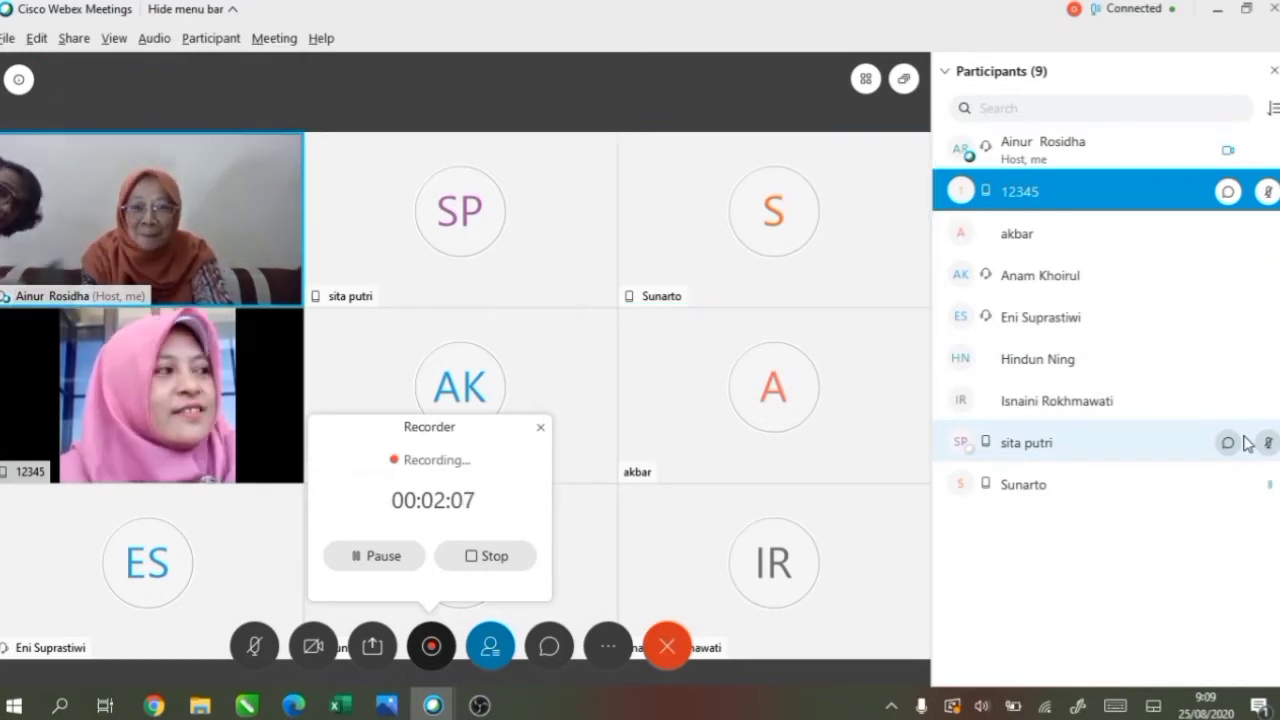
Mute one of the just-unmuted attendees' microphones again.
click(1268, 484)
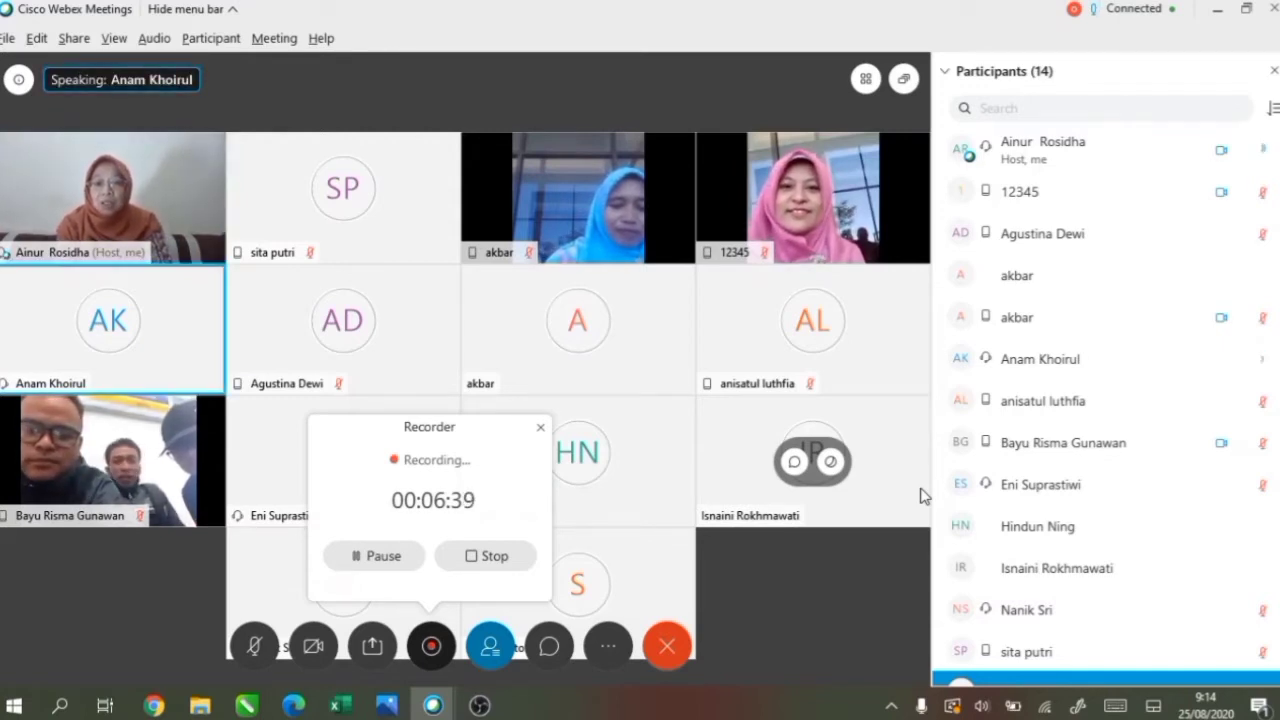
Share the Microsoft Excel window in Webex and bring the 4822_TUGAS_4 quiz workbook forward.
click(373, 652)
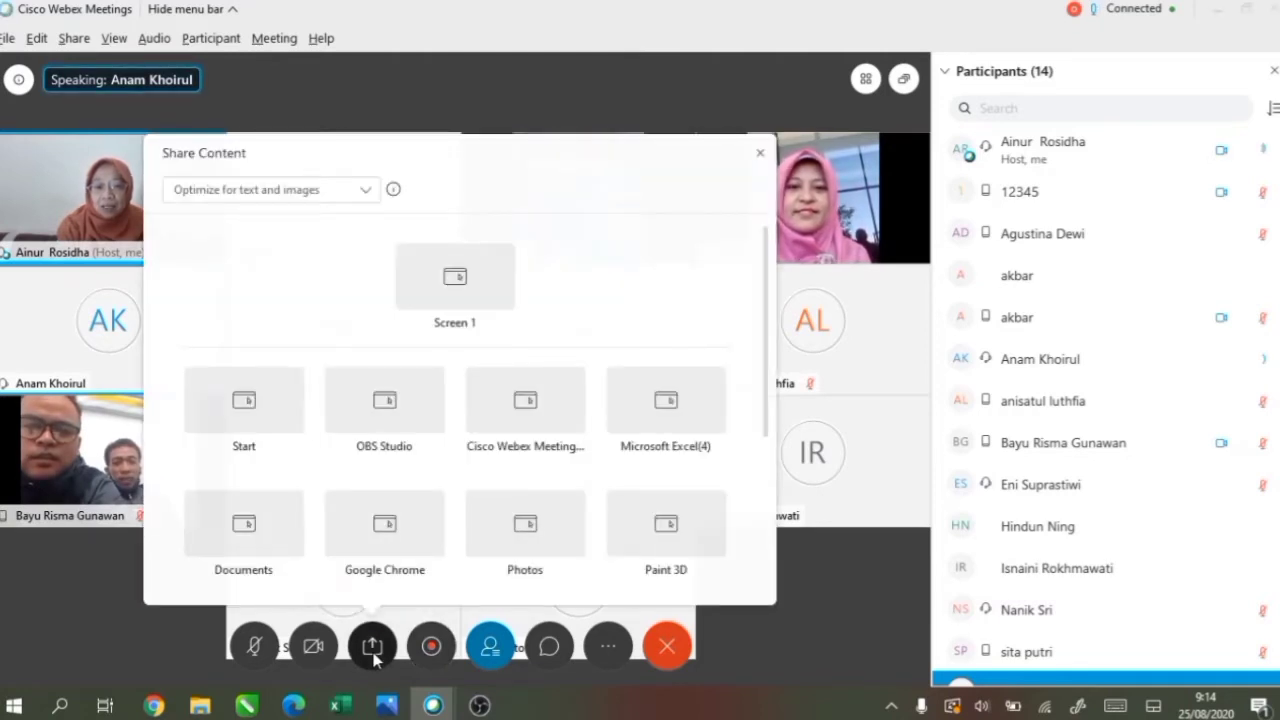
mouse_move(680, 423)
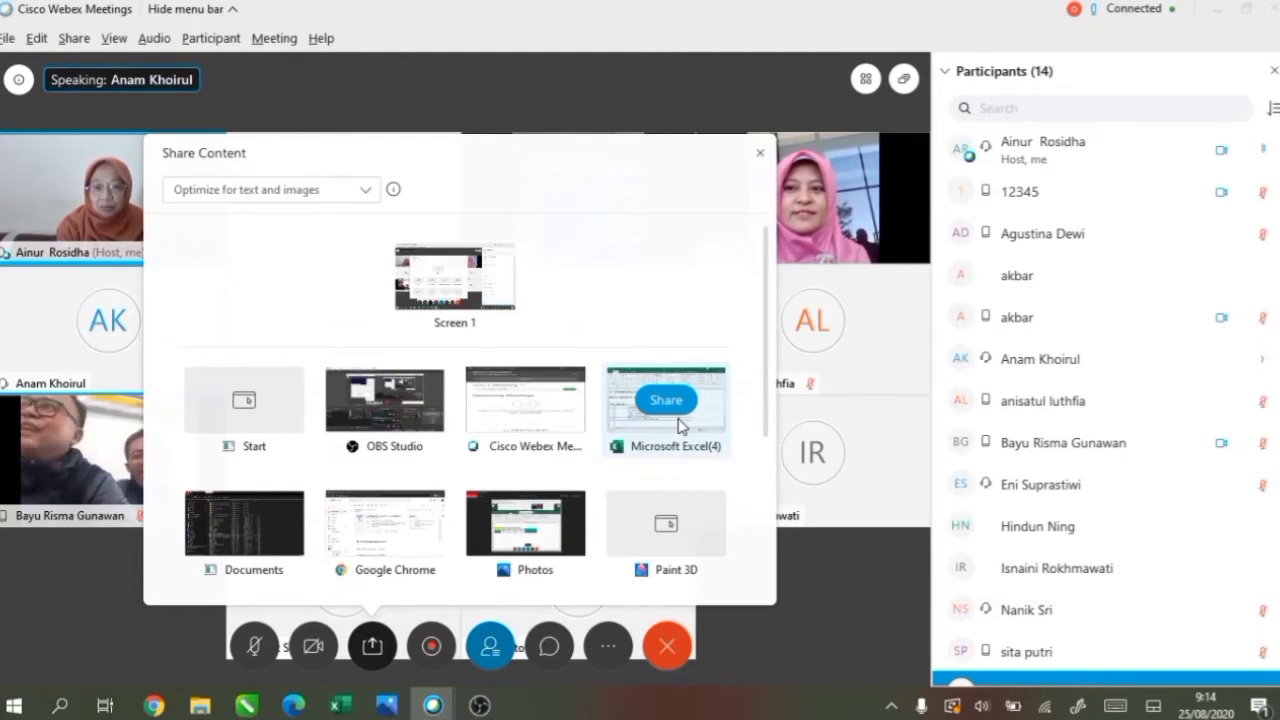
click(668, 402)
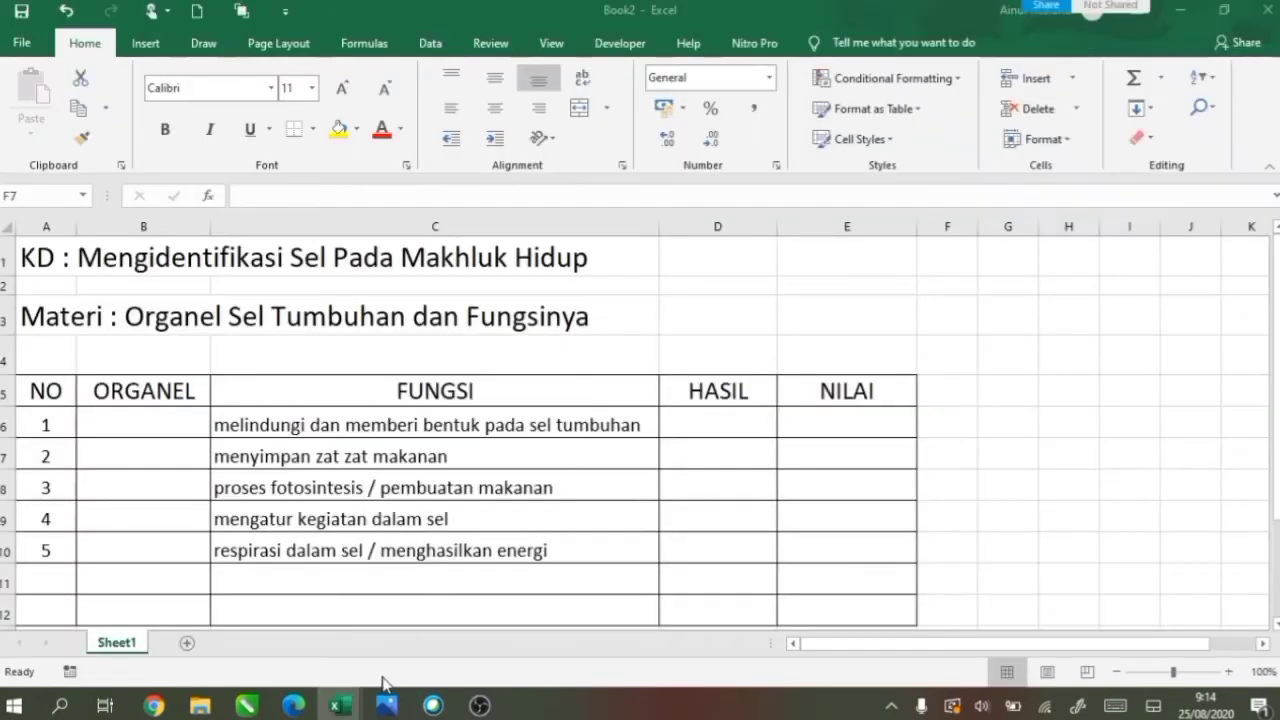
mouse_move(340, 705)
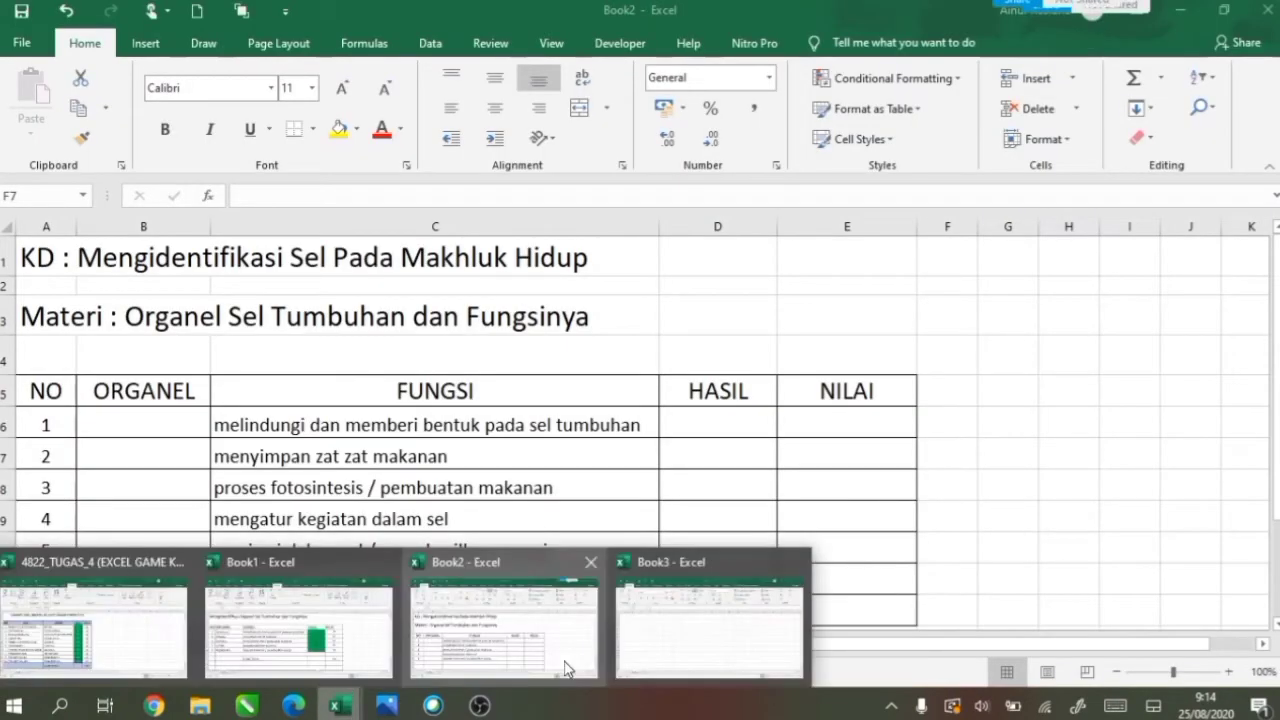
click(663, 658)
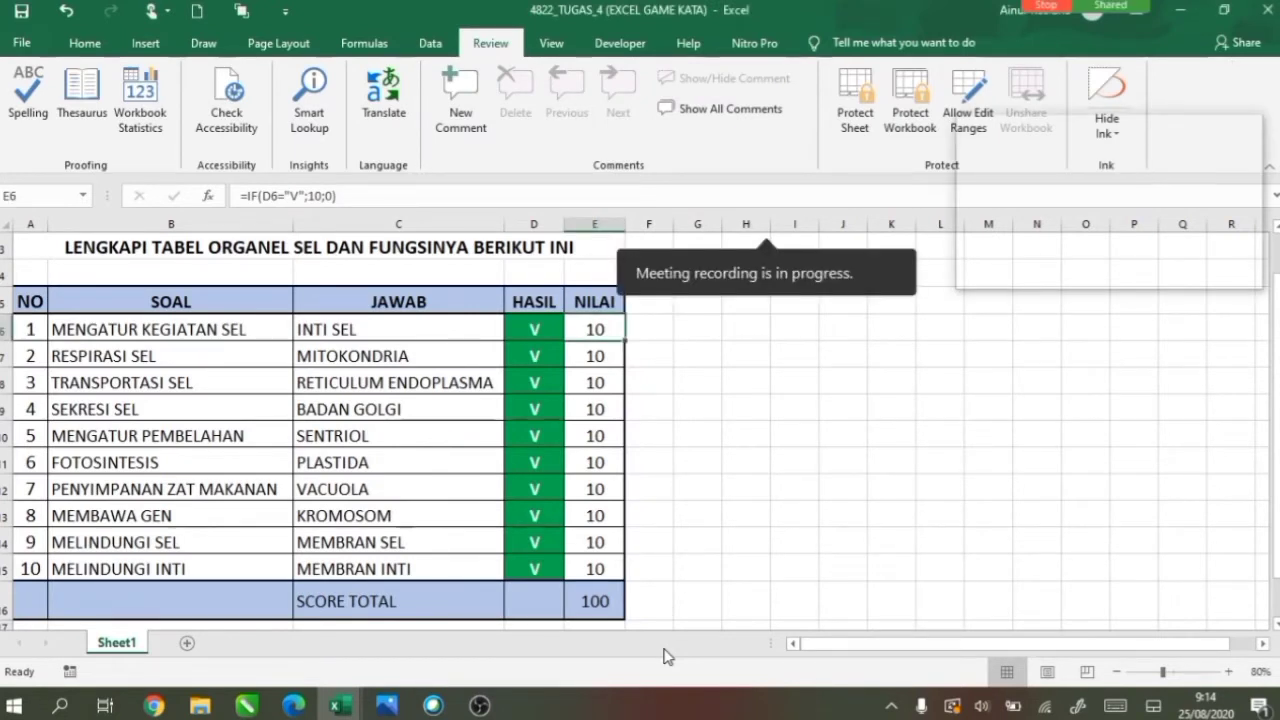
mouse_move(343, 711)
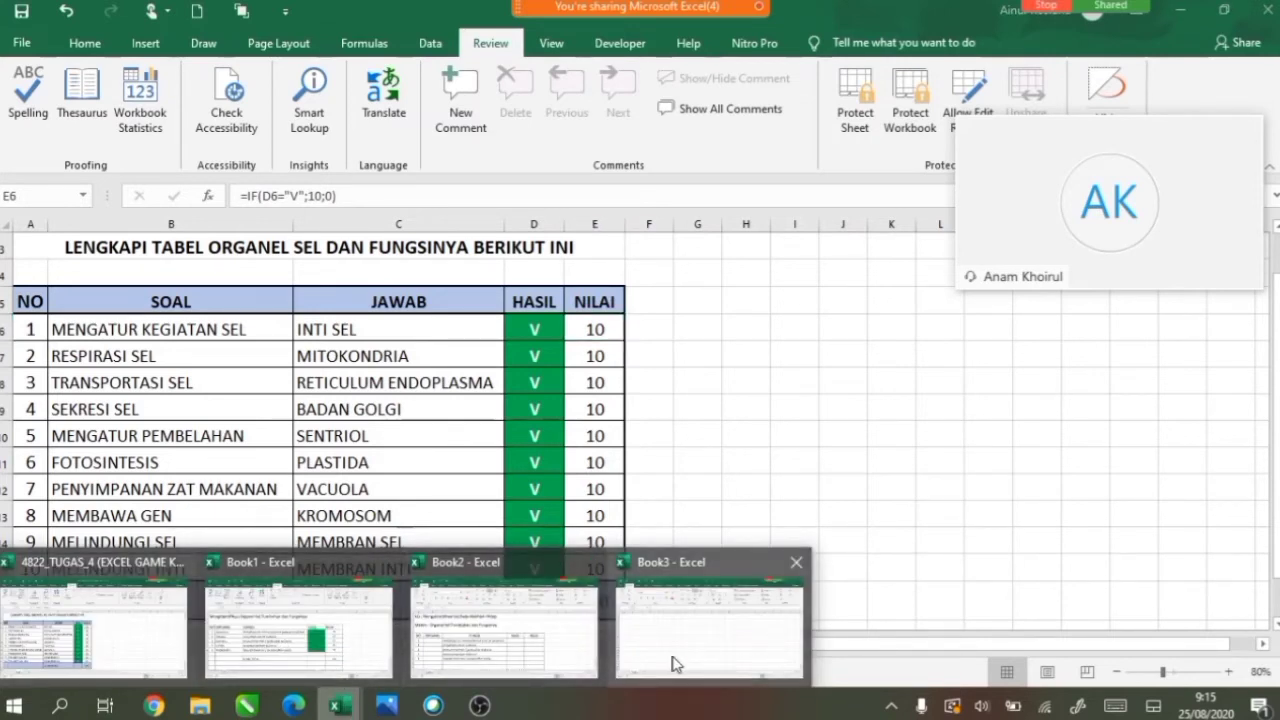
Show the CONTOH GAME TEBAK KATA.jpg example in Photos, then switch to the blank Book3 workbook.
click(387, 706)
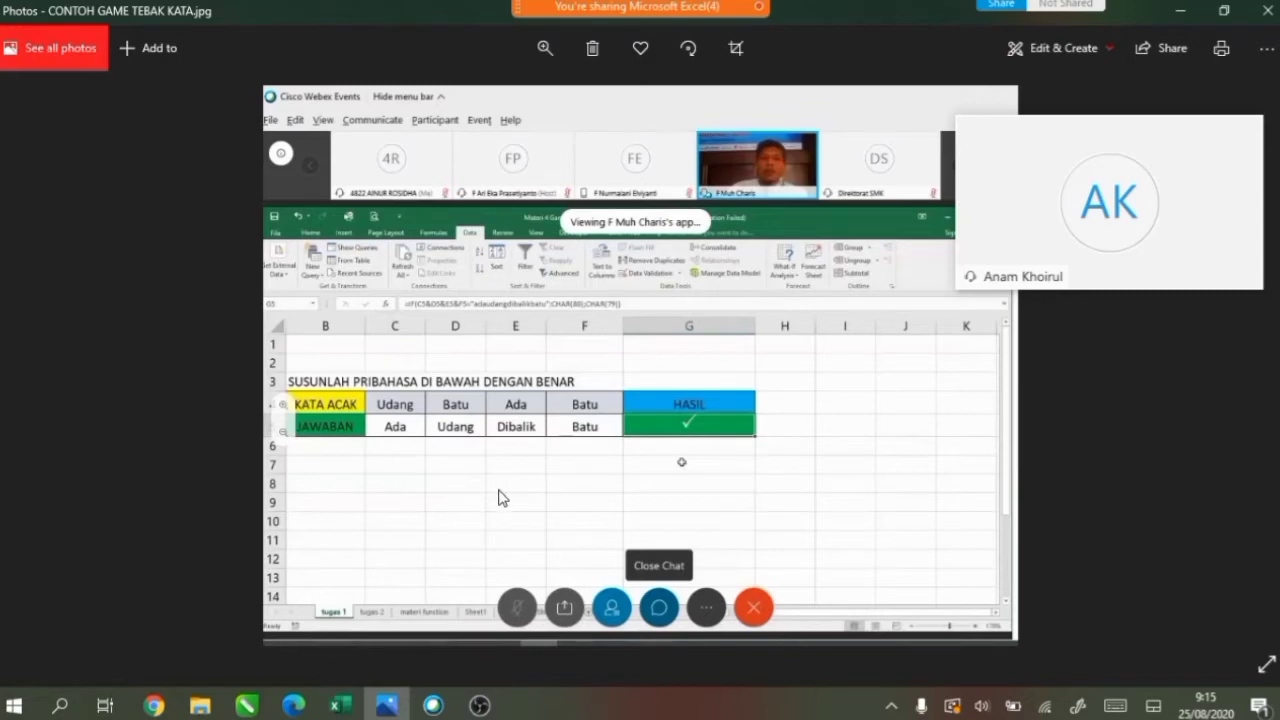
click(340, 705)
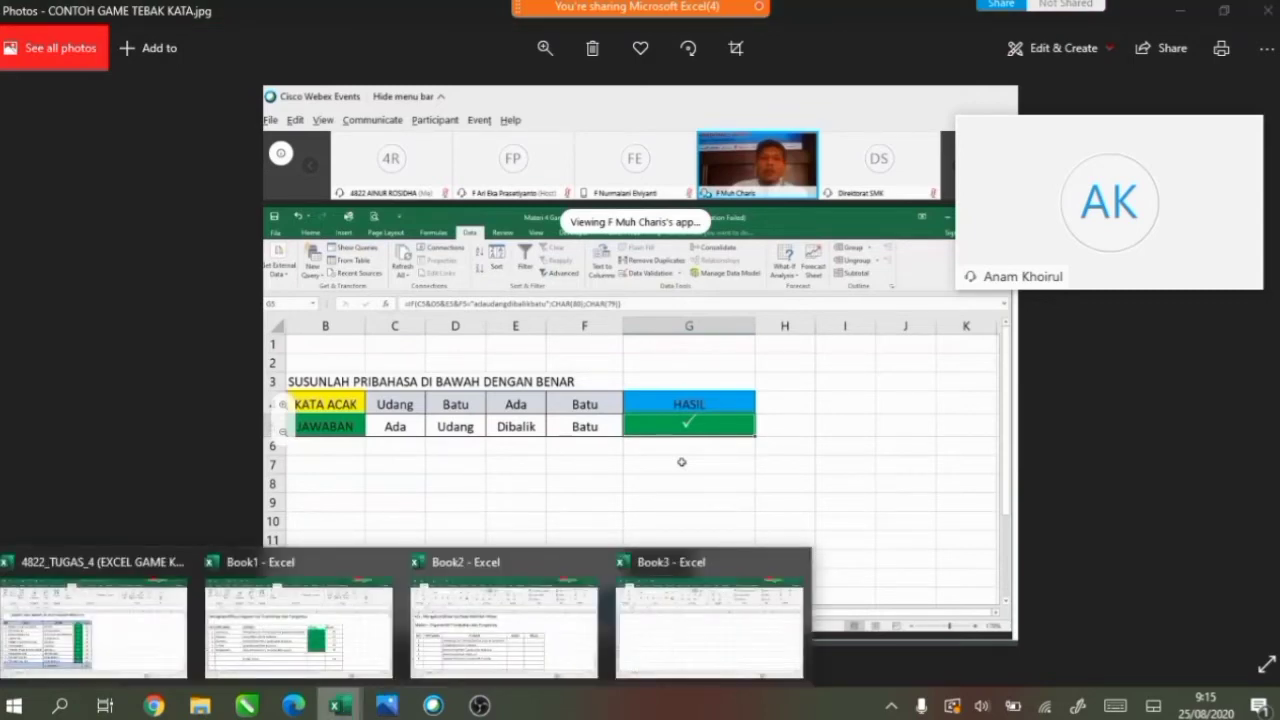
click(645, 667)
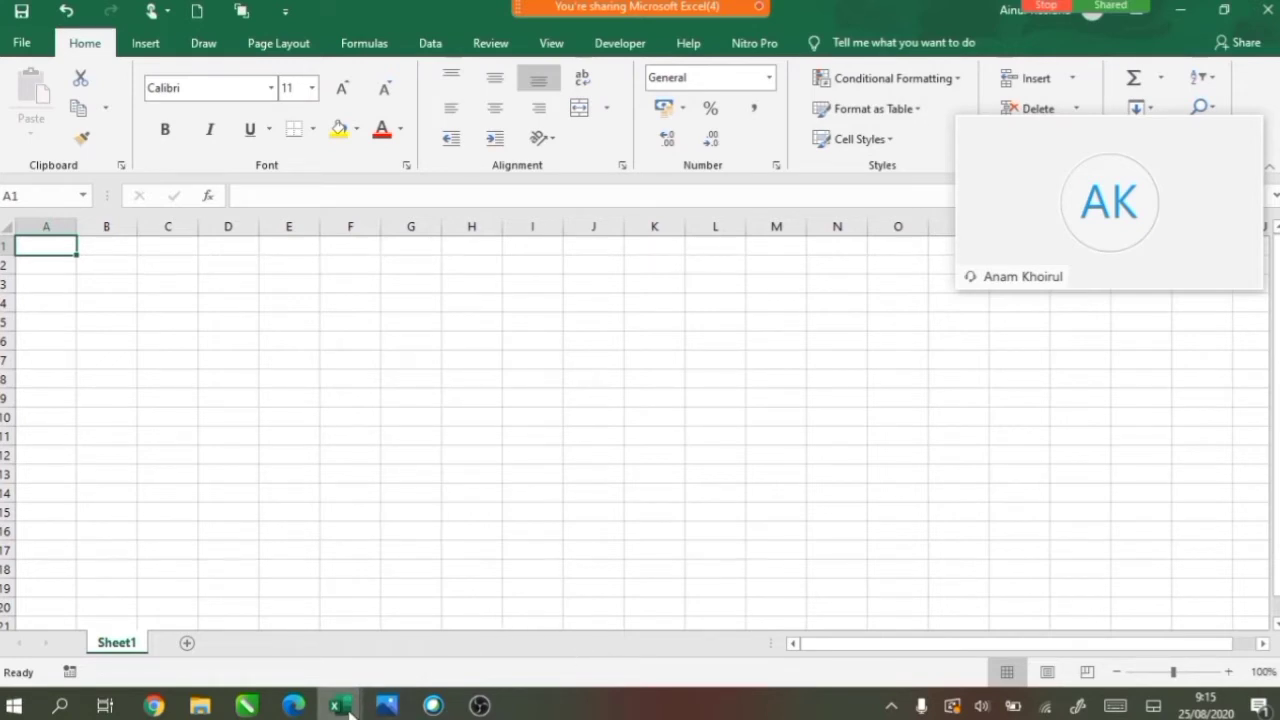
Switch to the Book2 - Excel window from the taskbar previews.
mouse_move(349, 713)
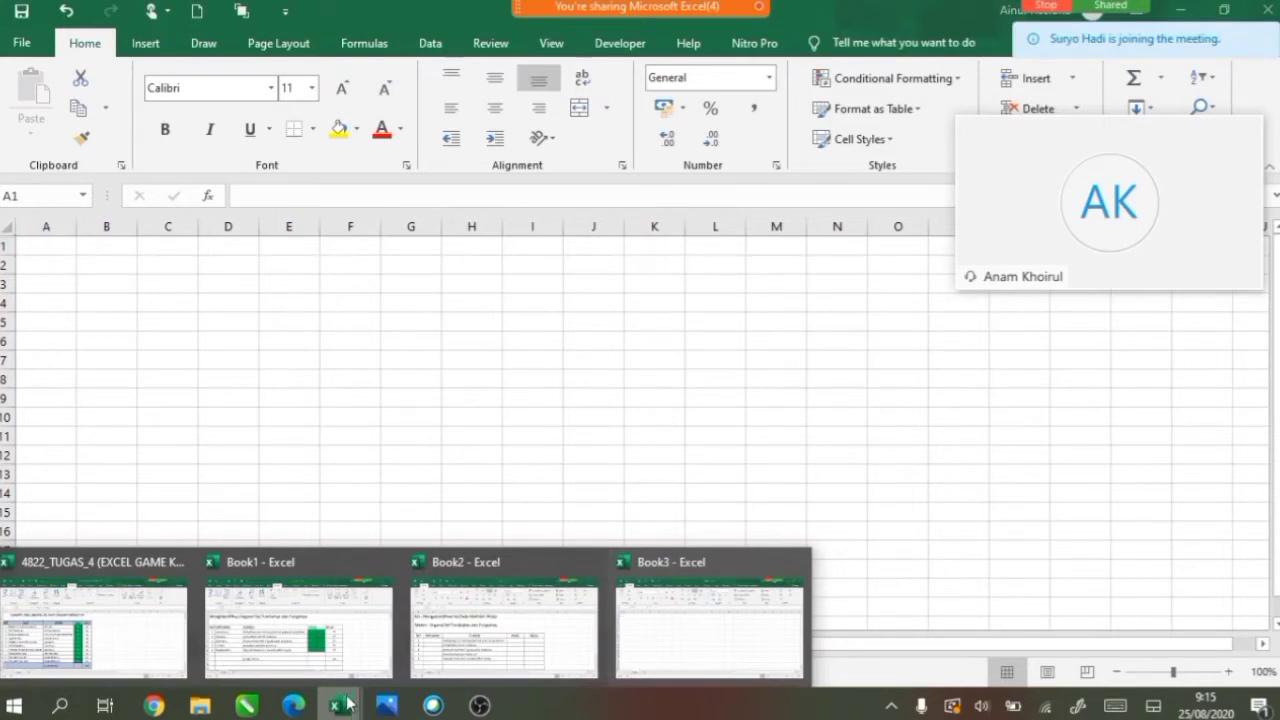
click(467, 662)
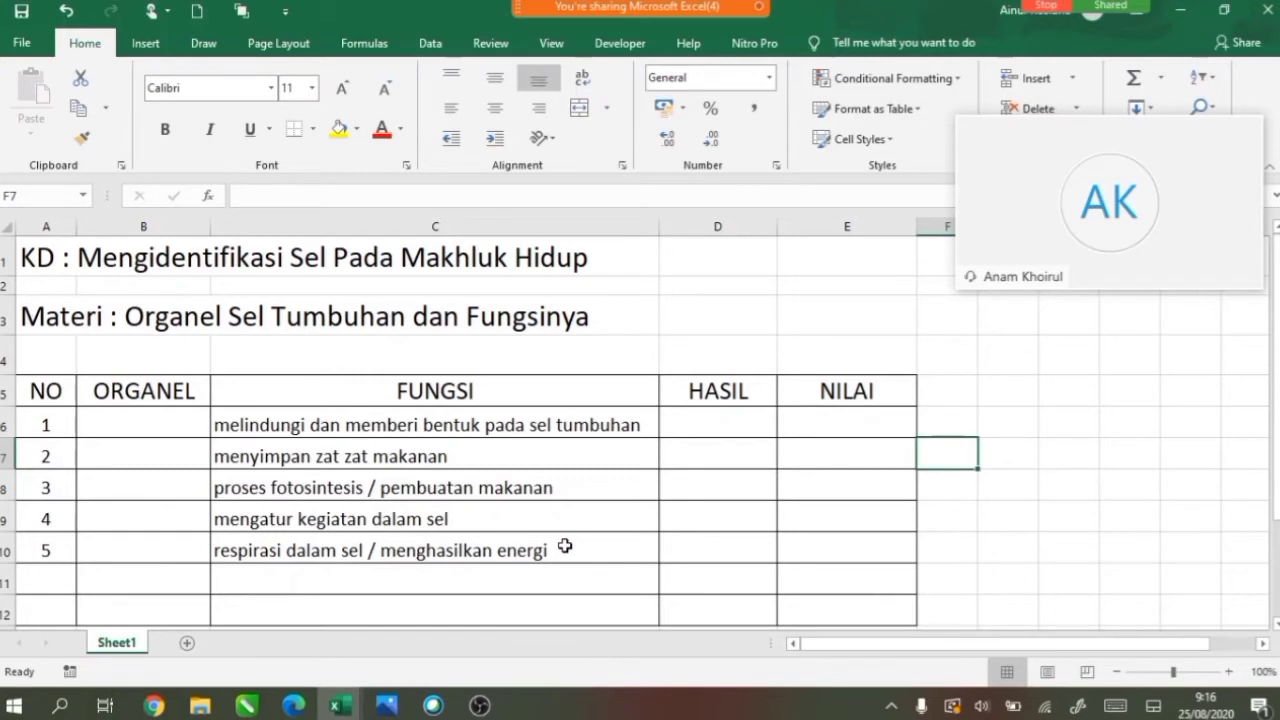
Enter the organelles Dinding sel, Vakuola, Kloroplas, Inti sel and Mitokondria in cells B6 to B10.
click(174, 427)
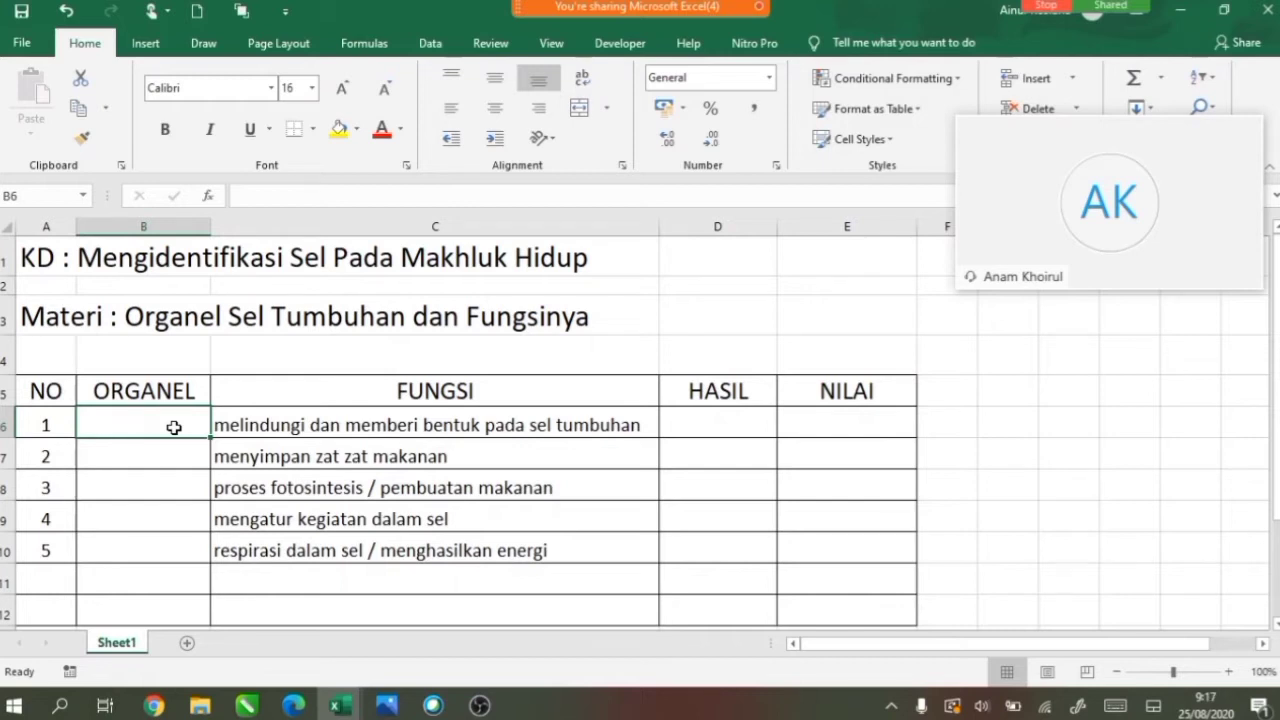
text(Dinding sel)
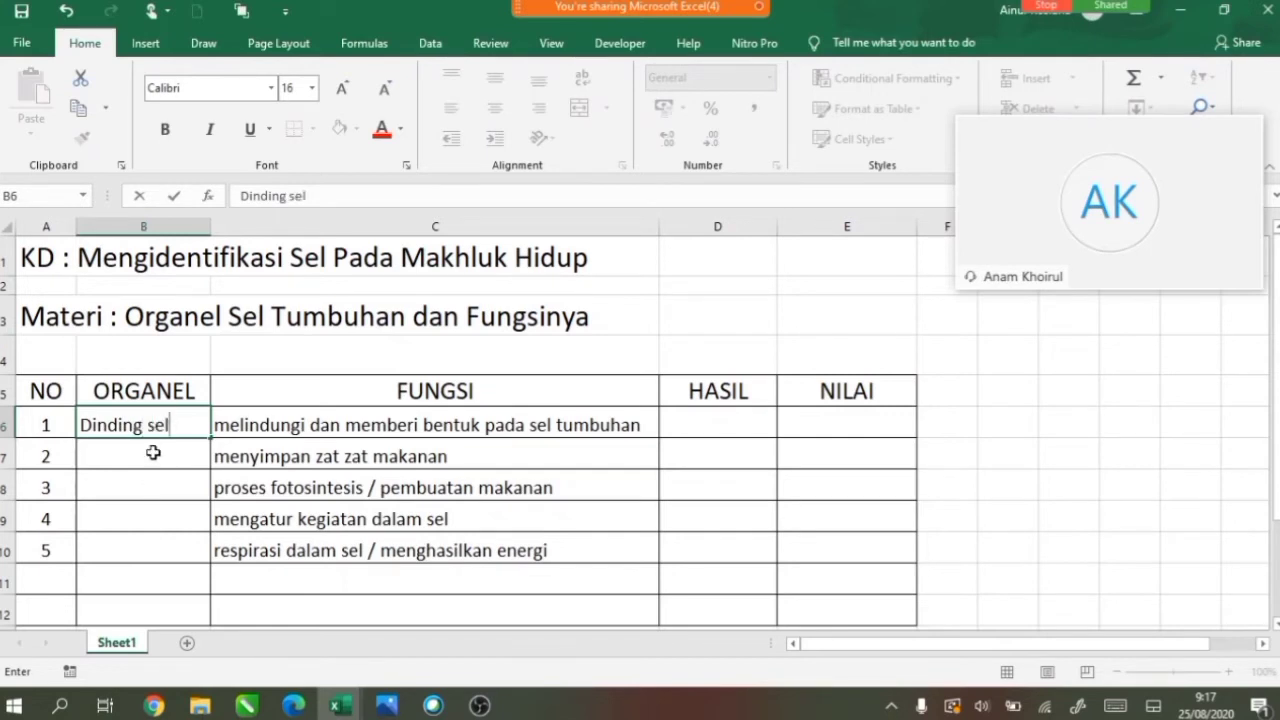
click(152, 458)
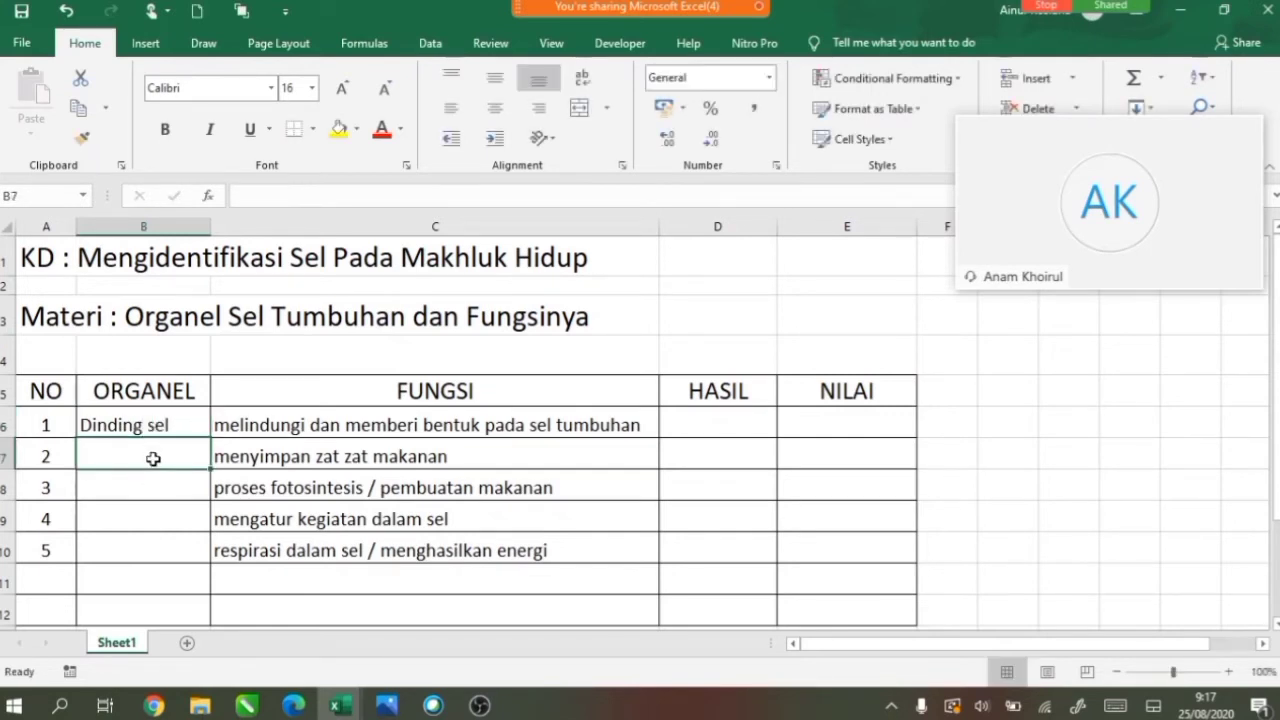
text(Vaku)
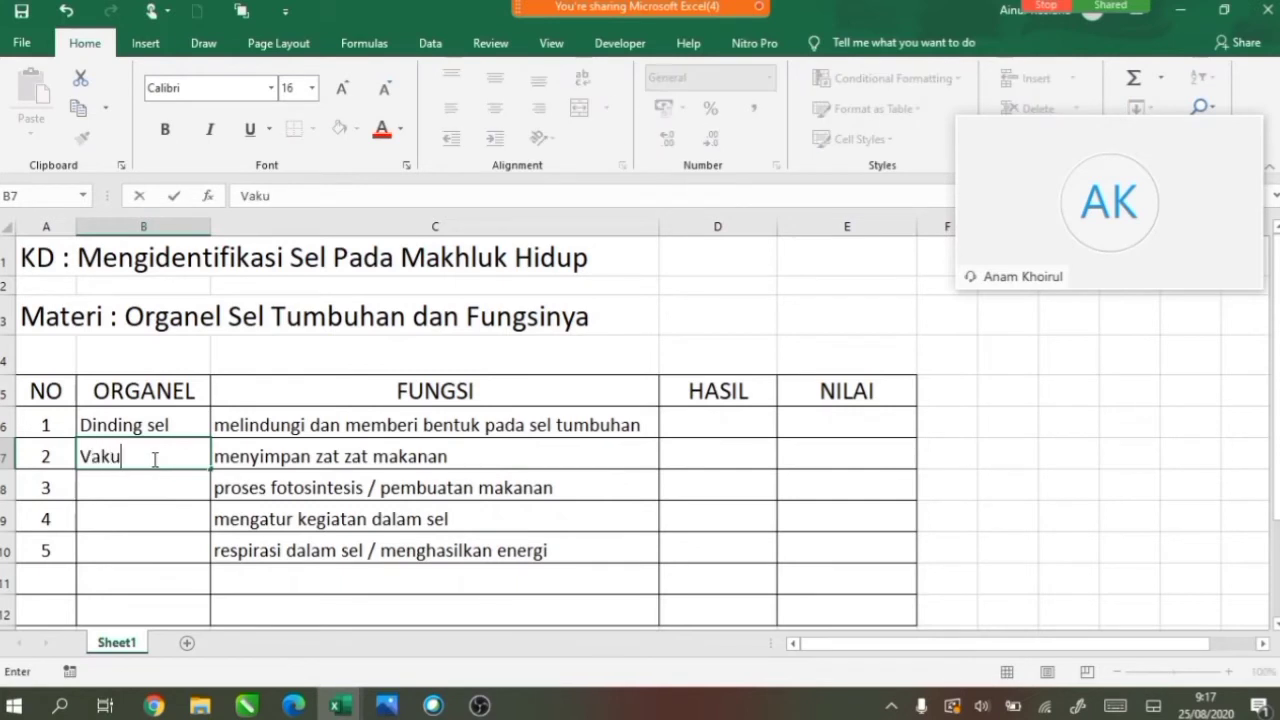
text(ola)
click(148, 496)
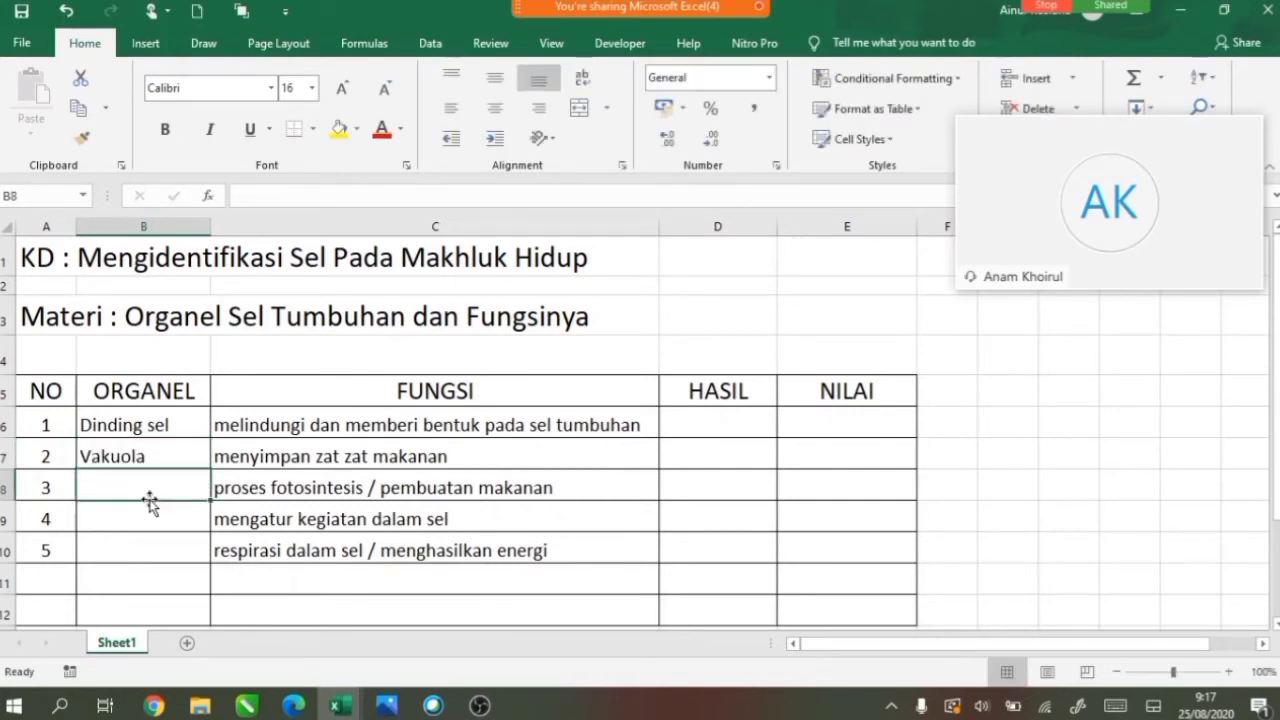
text(Kloro)
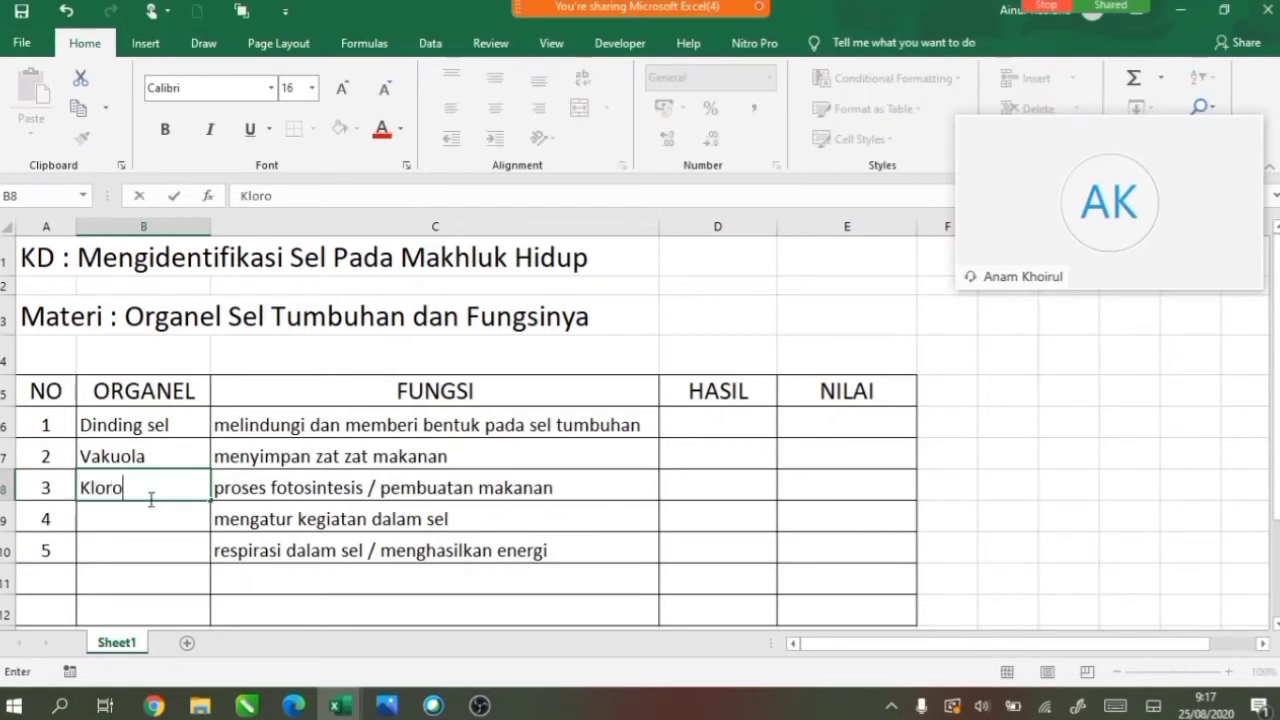
text(plas)
click(158, 524)
text(I)
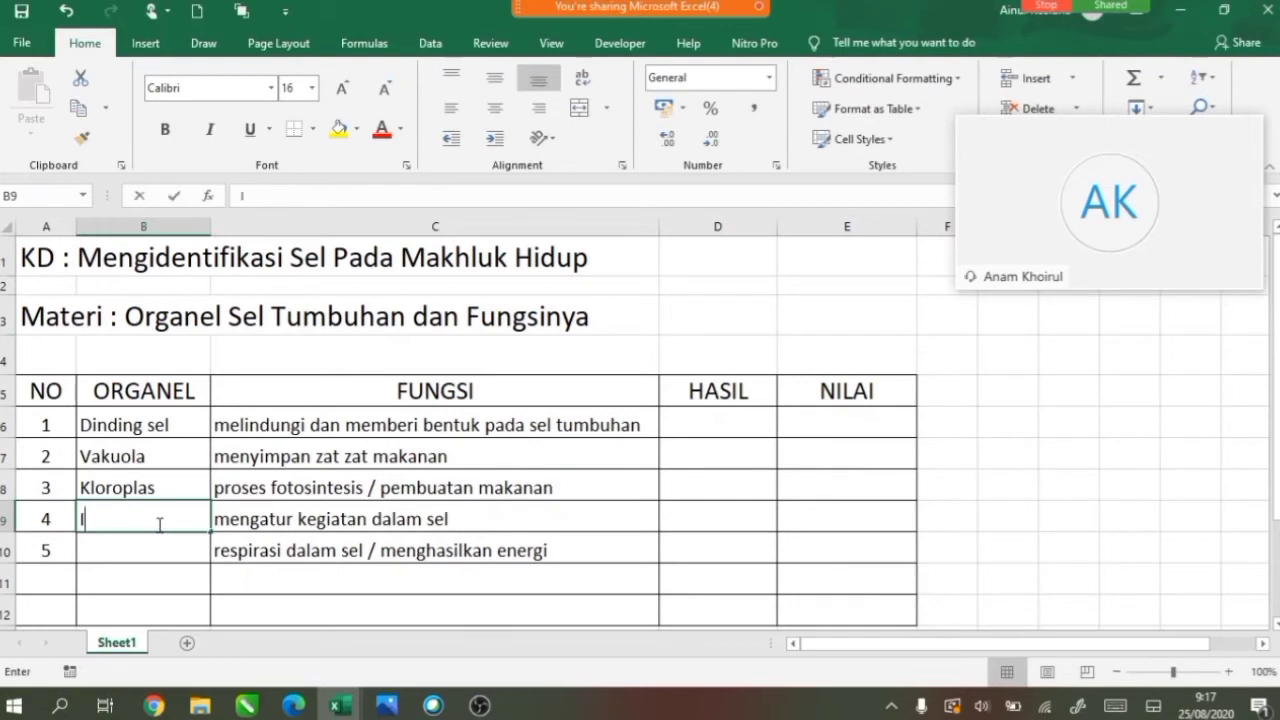
text(nti sel)
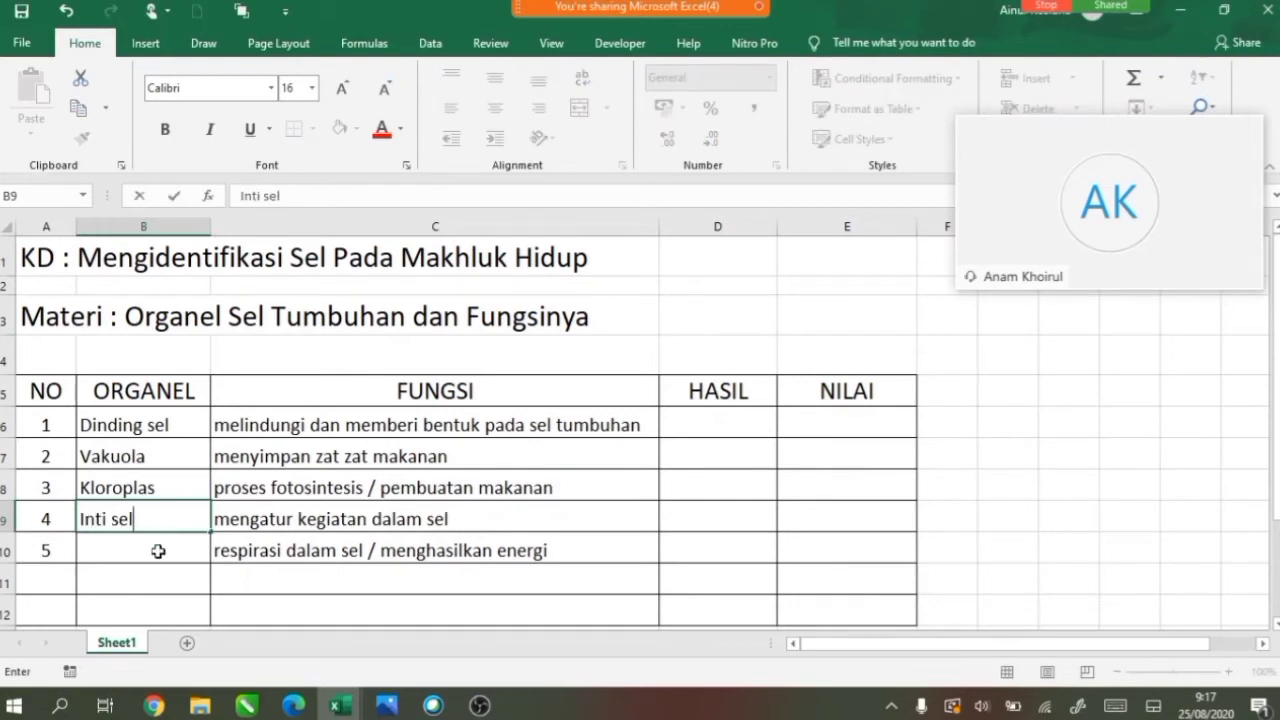
click(158, 549)
text(M)
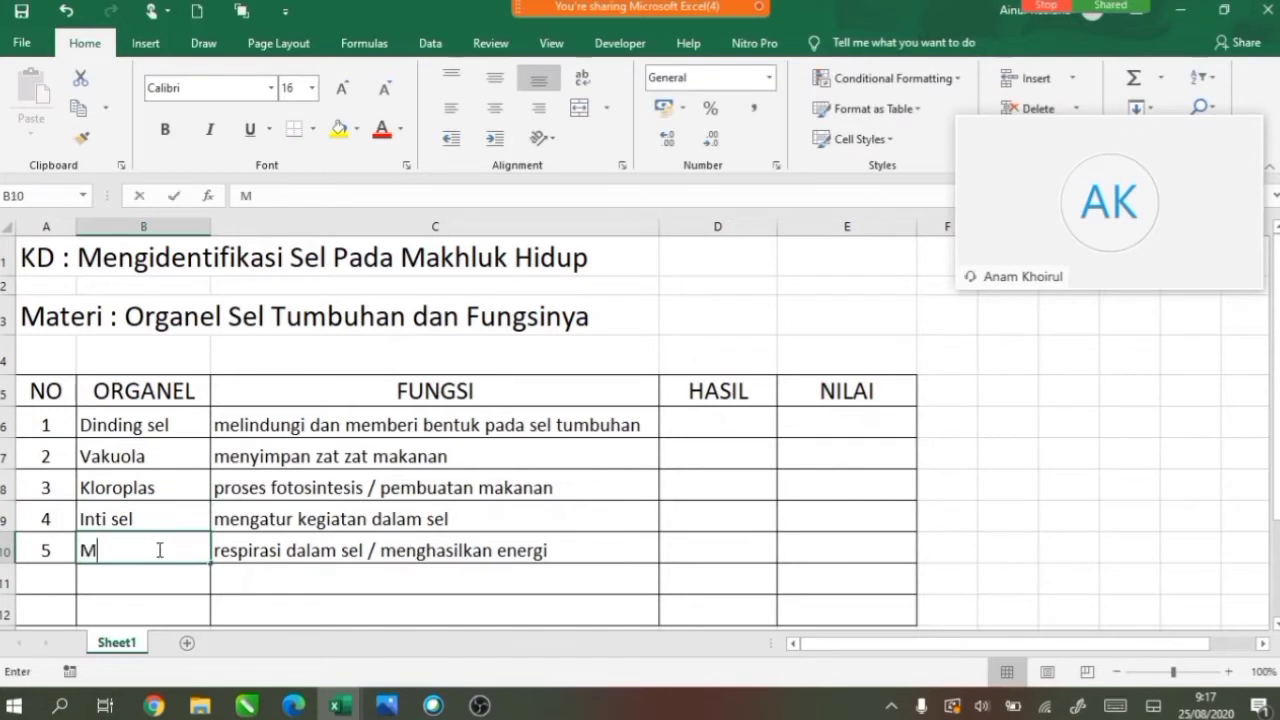
text(itokondria)
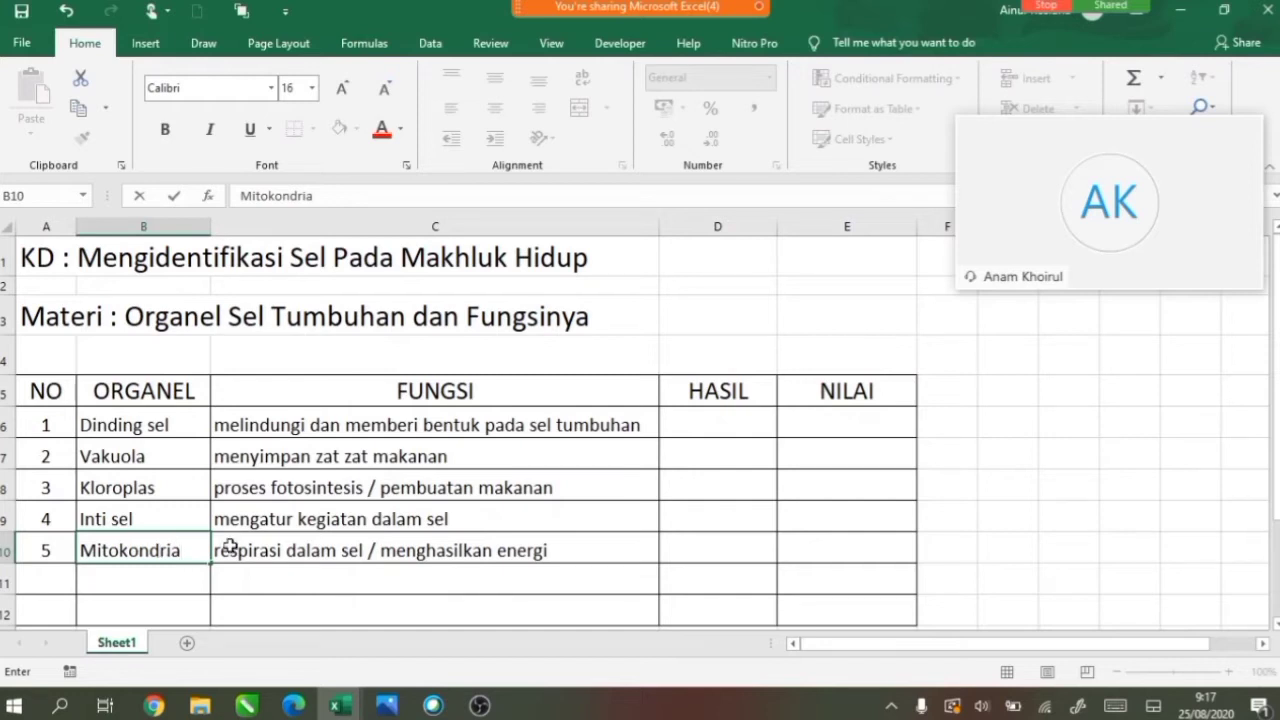
click(722, 392)
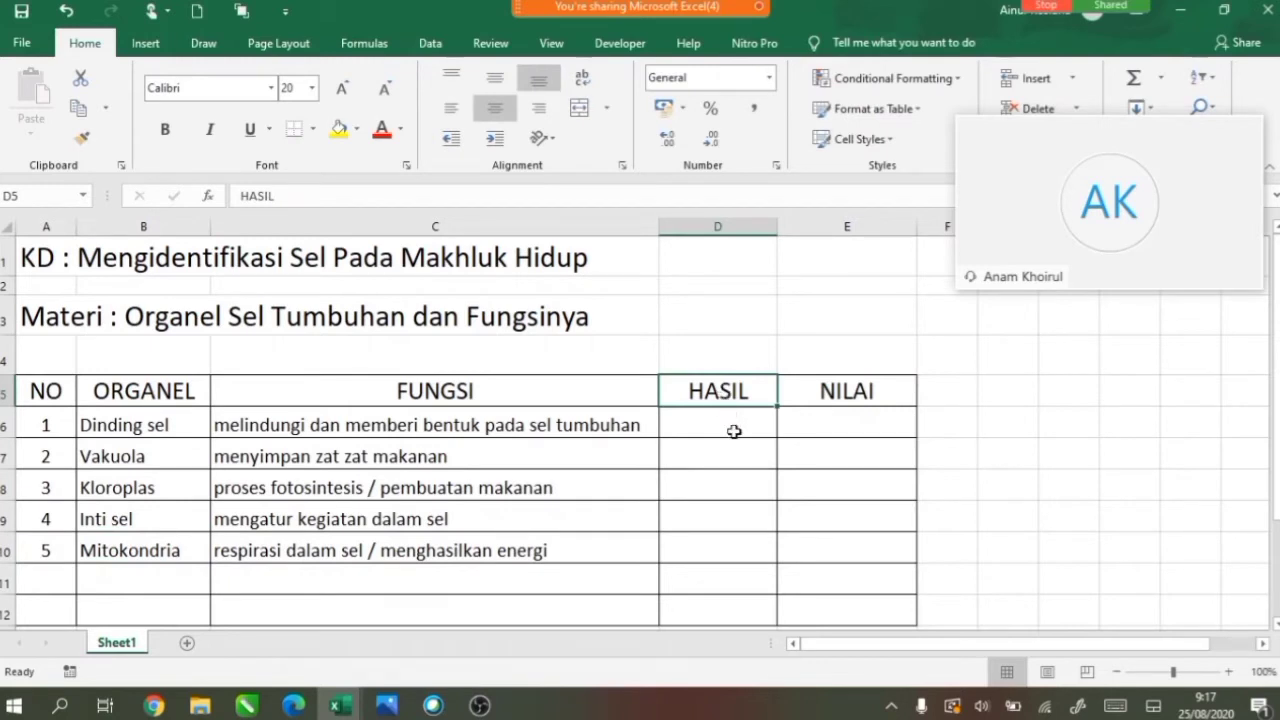
Enter =IF(B6="dinding sel";CHAR(86);CHAR(88)) in D6 so it shows V or X.
click(728, 414)
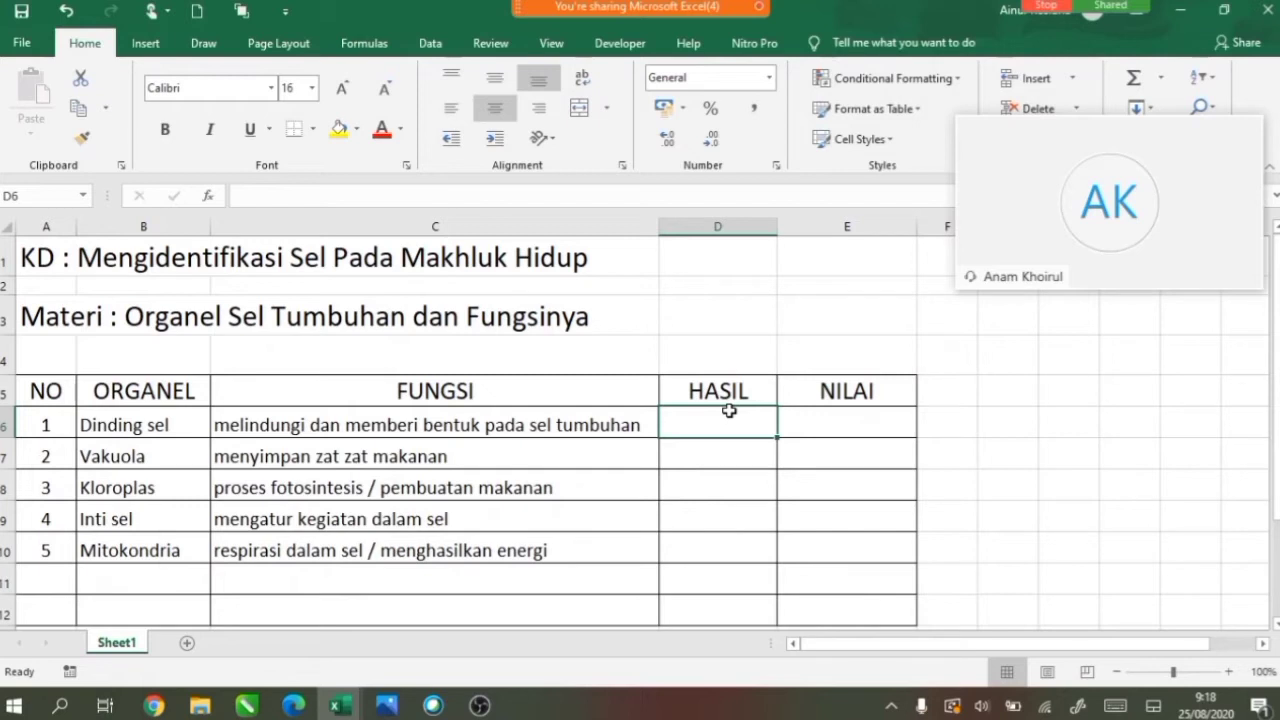
text(=)
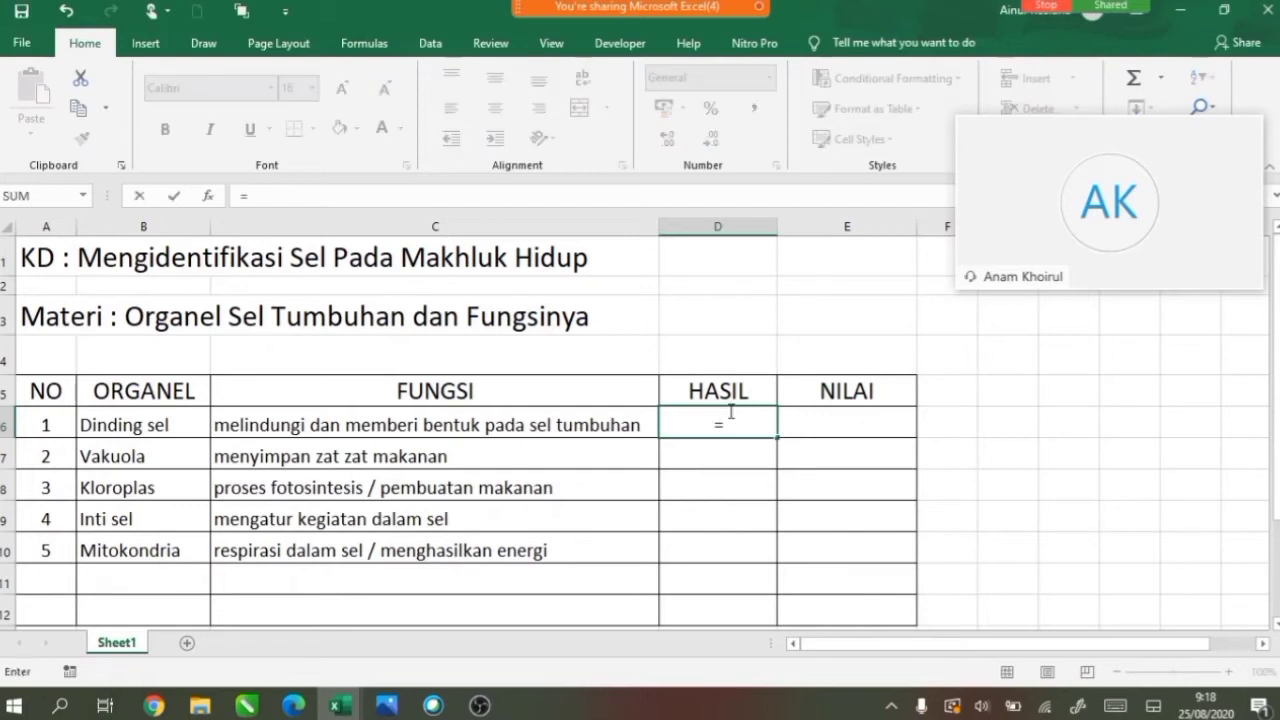
text(if)
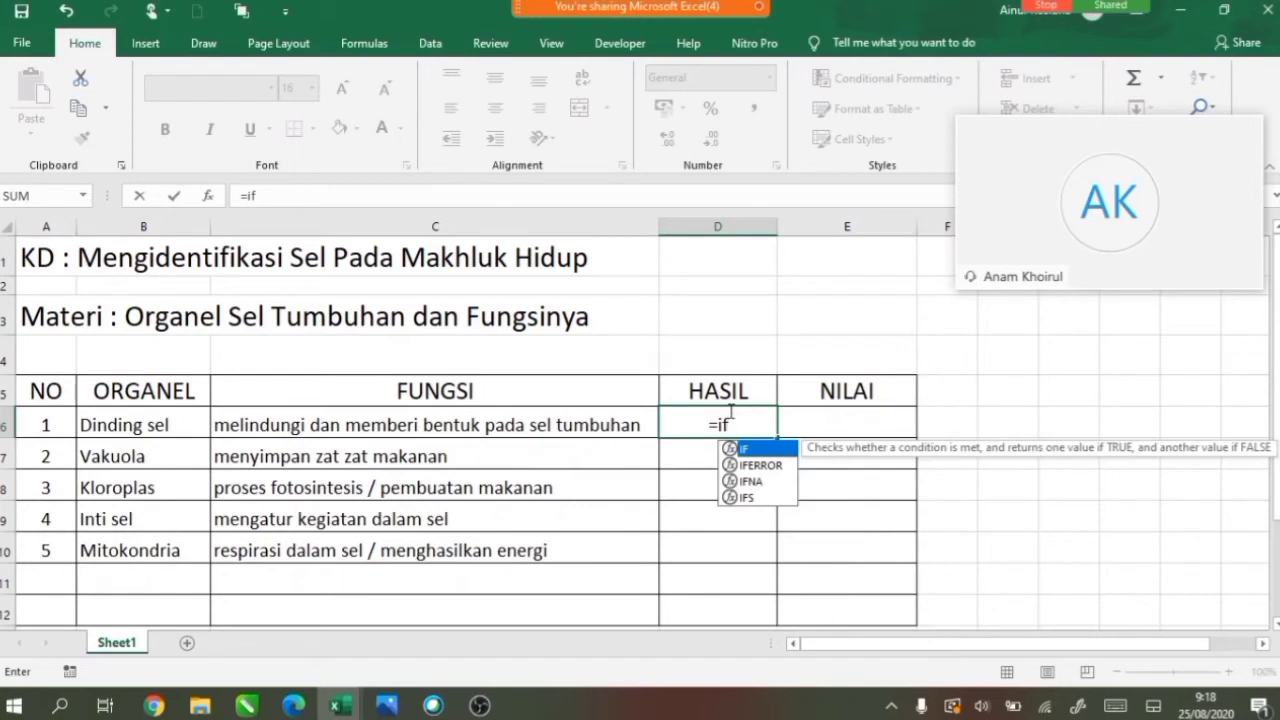
text((b6)
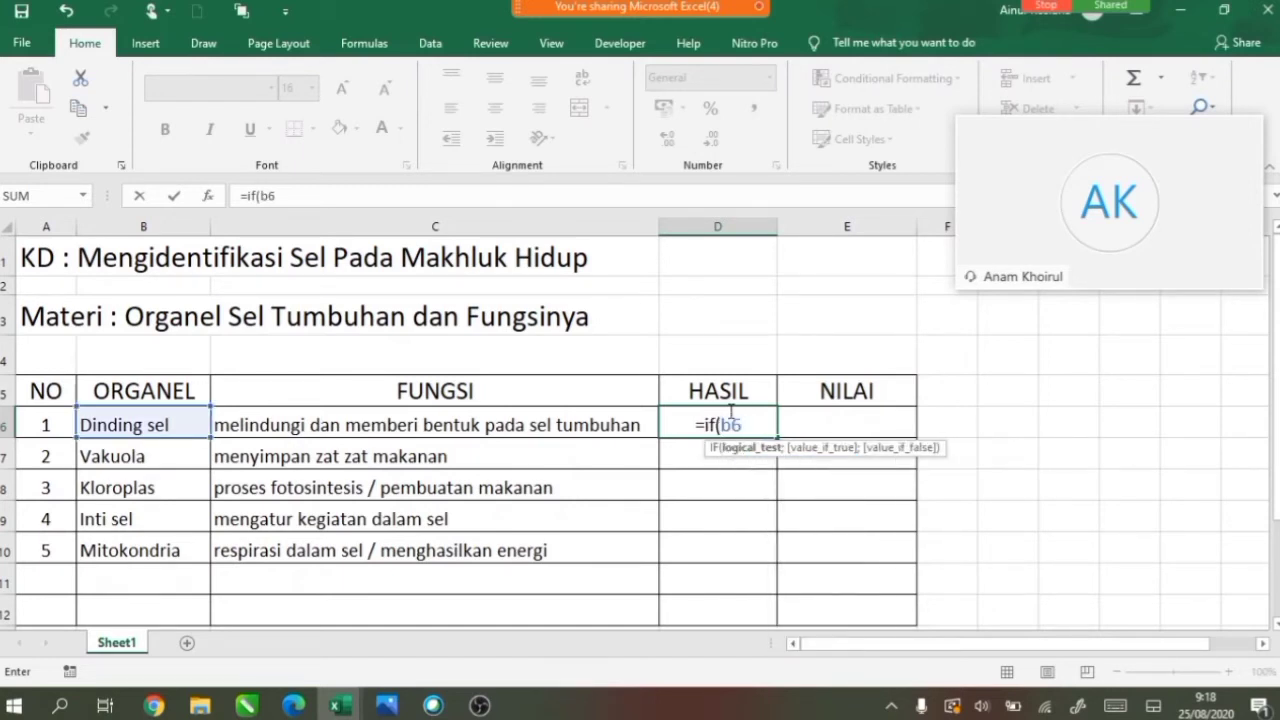
text(=)
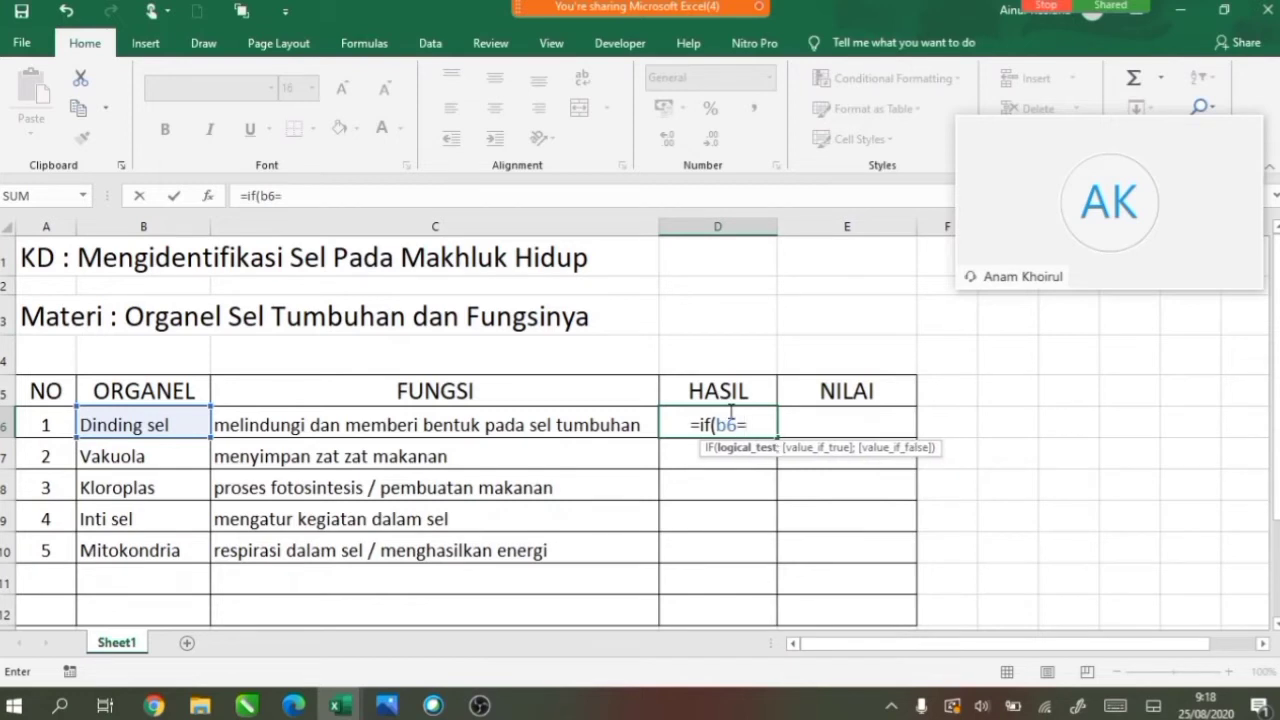
text(")
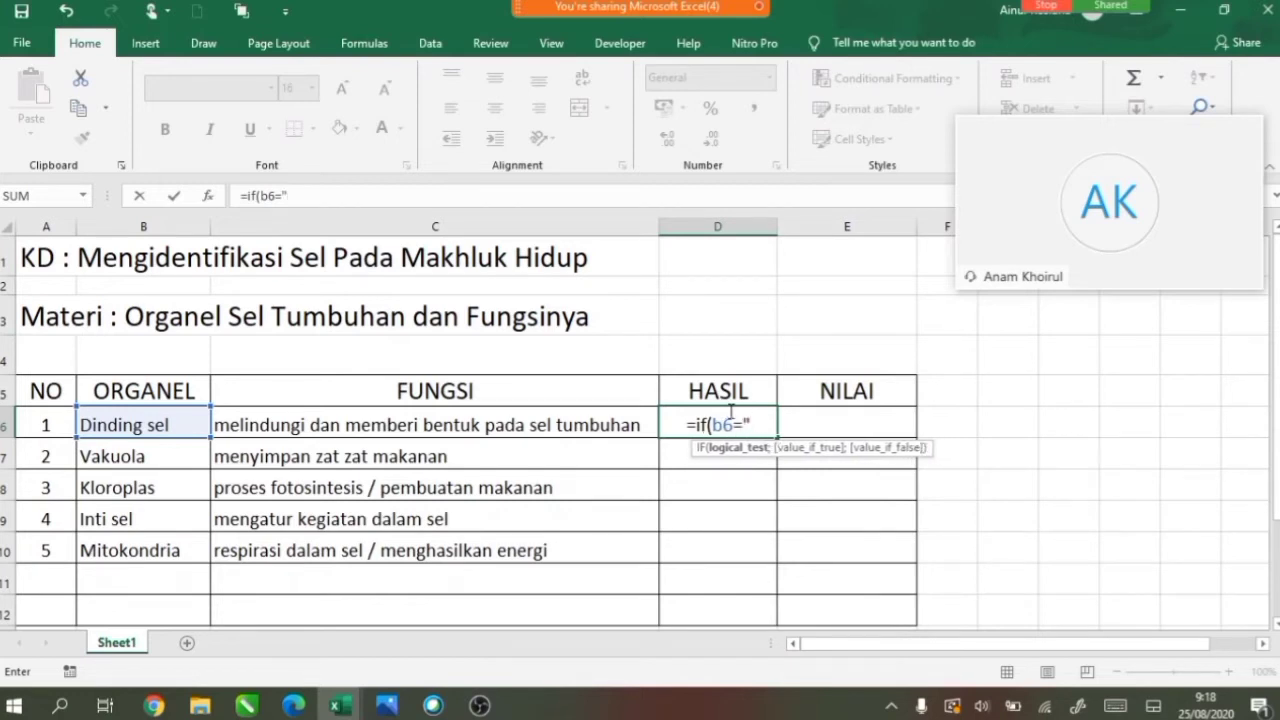
text(dindin)
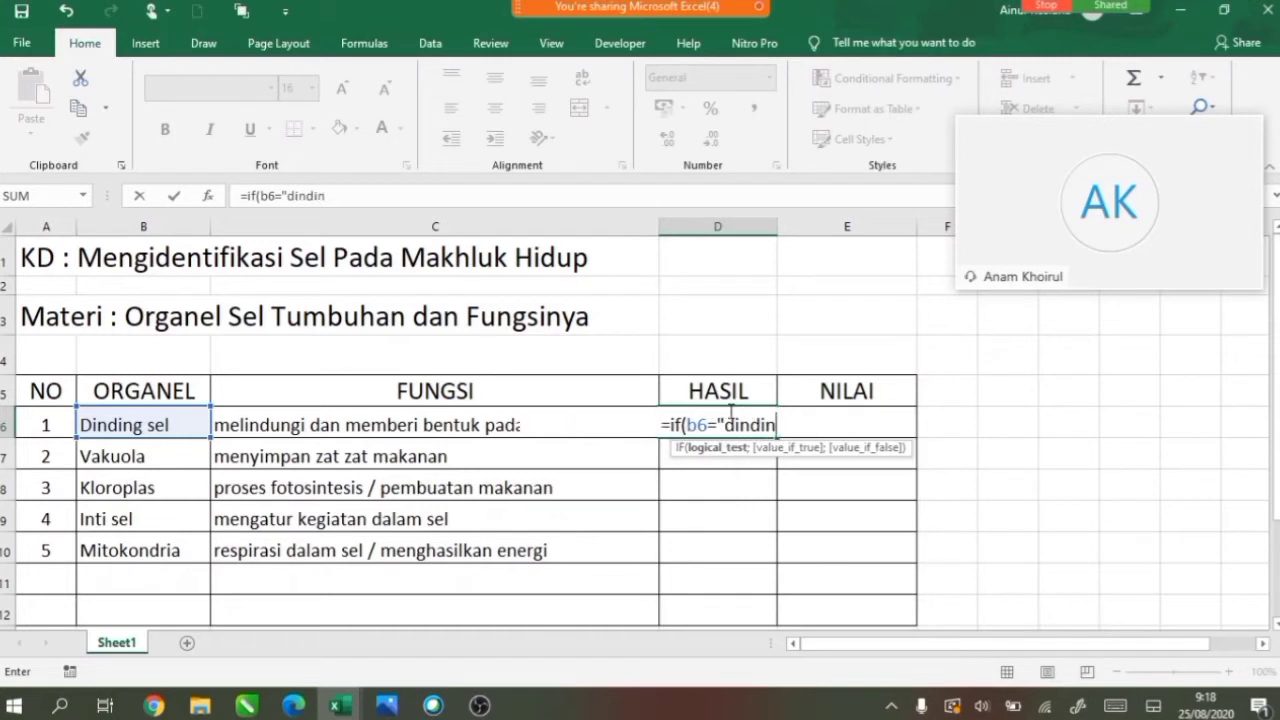
text(g sel)
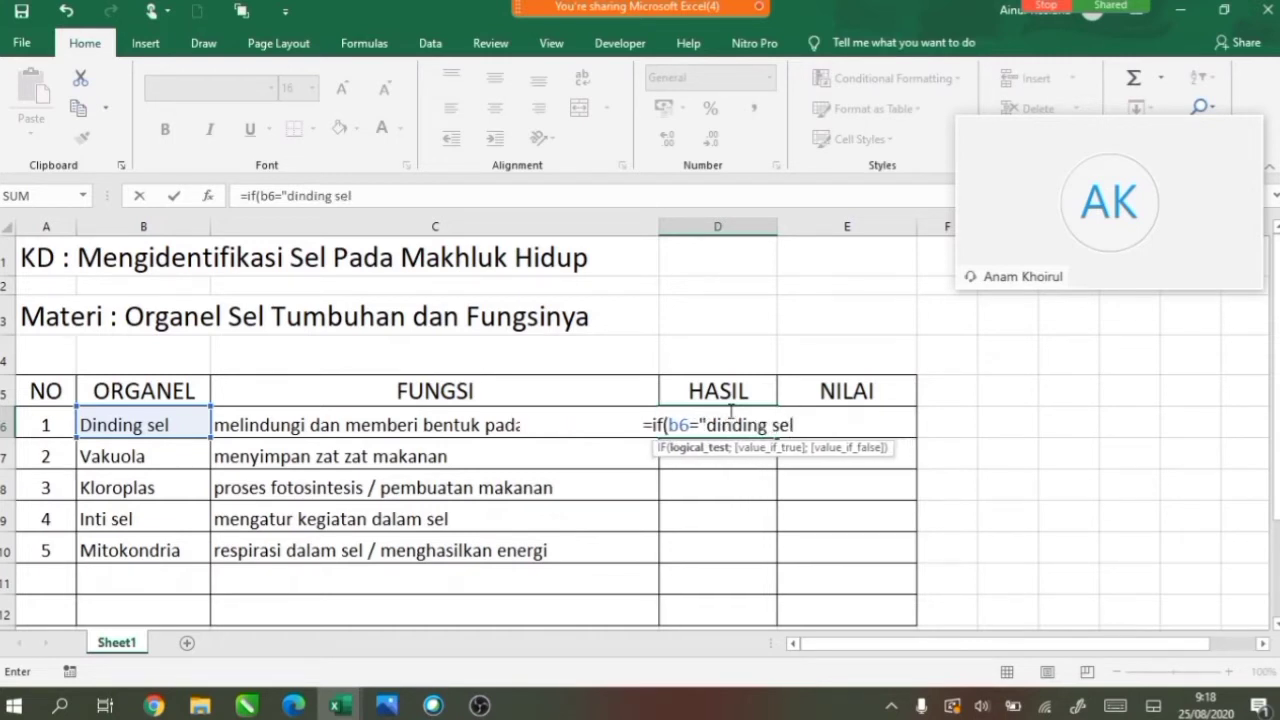
text(";)
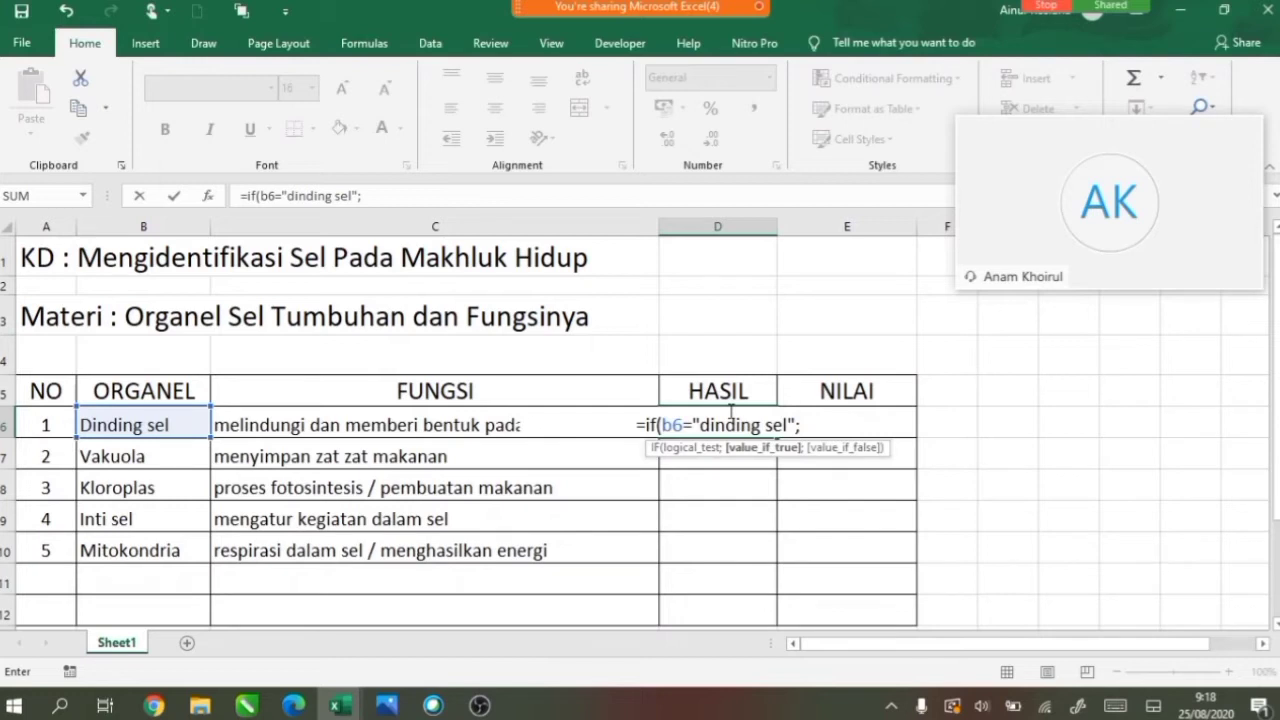
text(CHA)
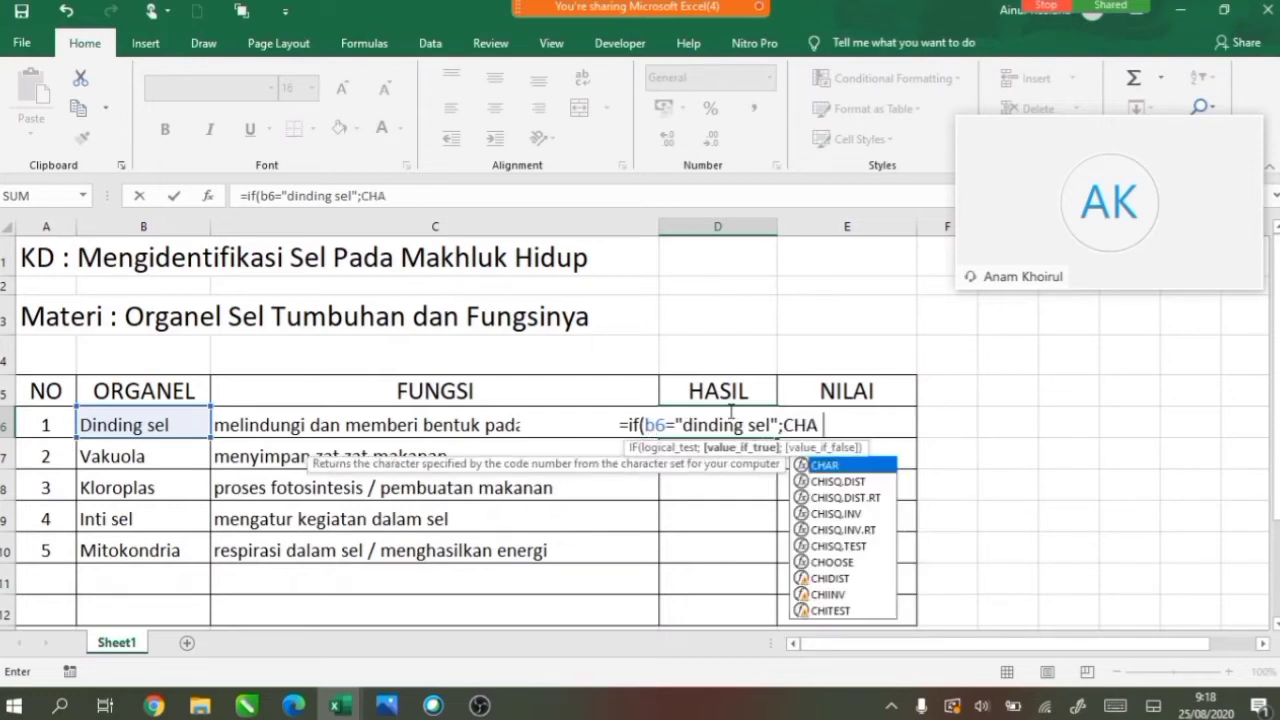
text(R()
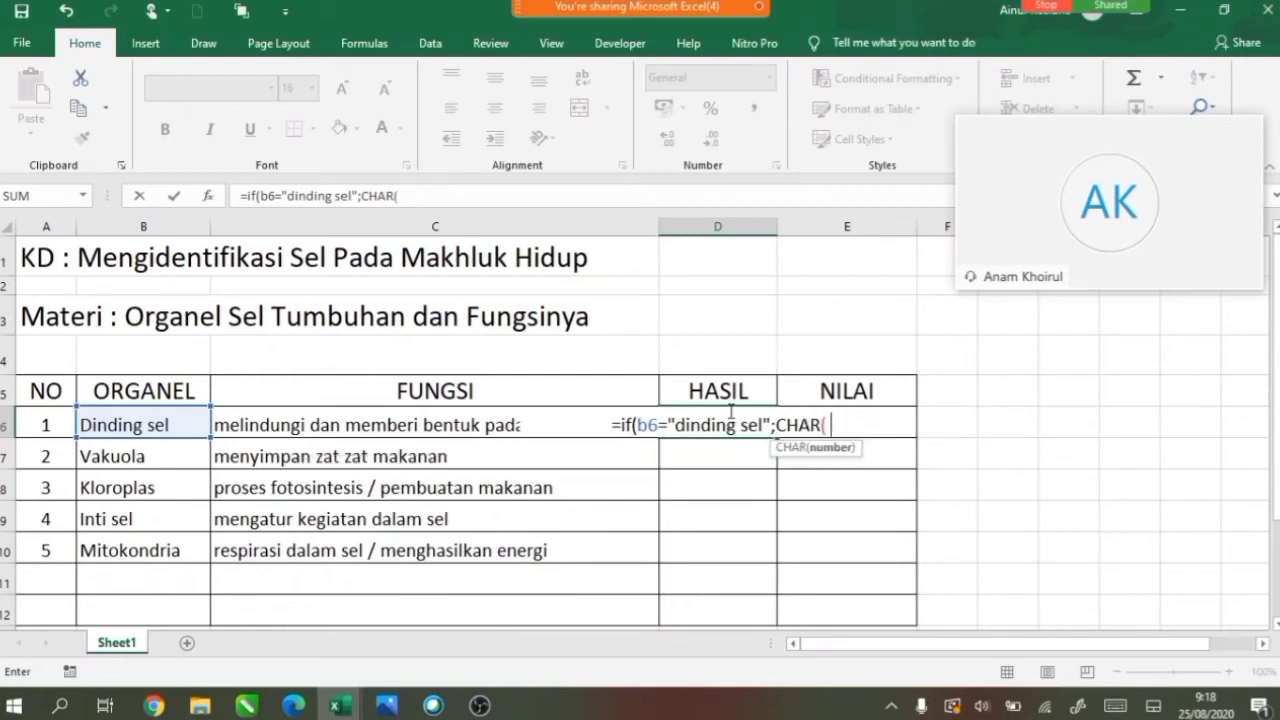
text(6)
key(BackSpace)
text(6)
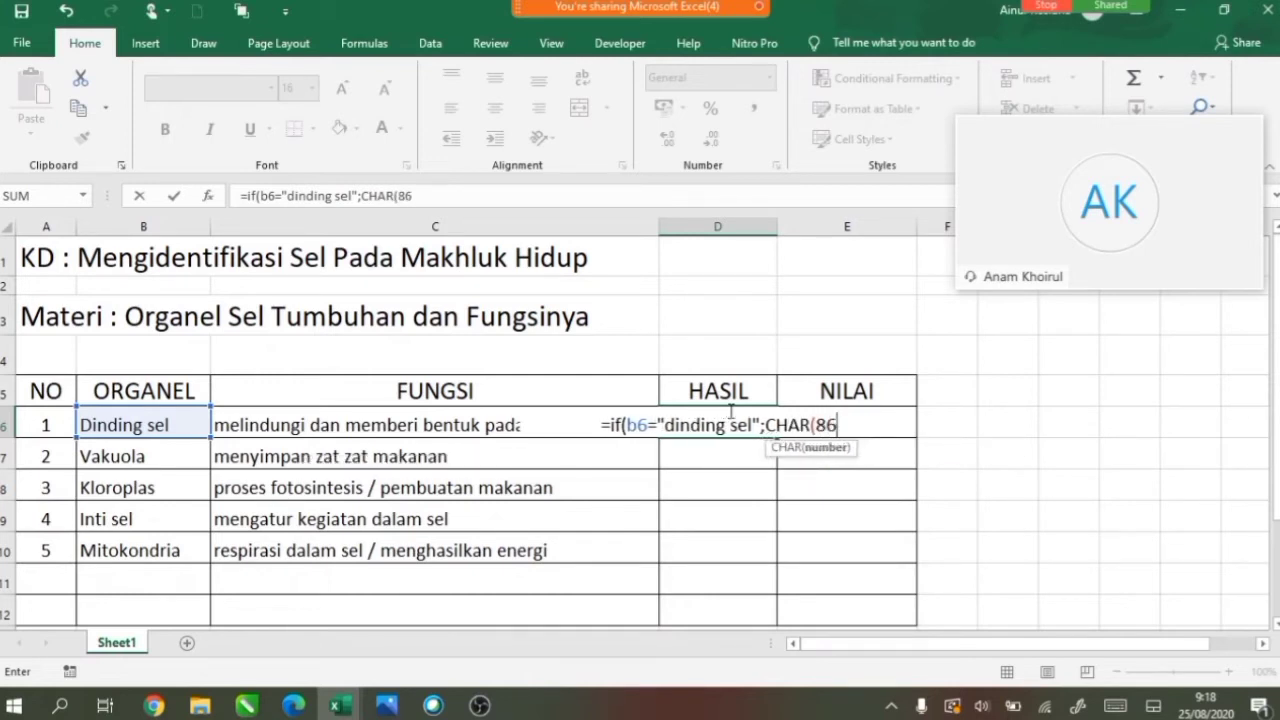
text())
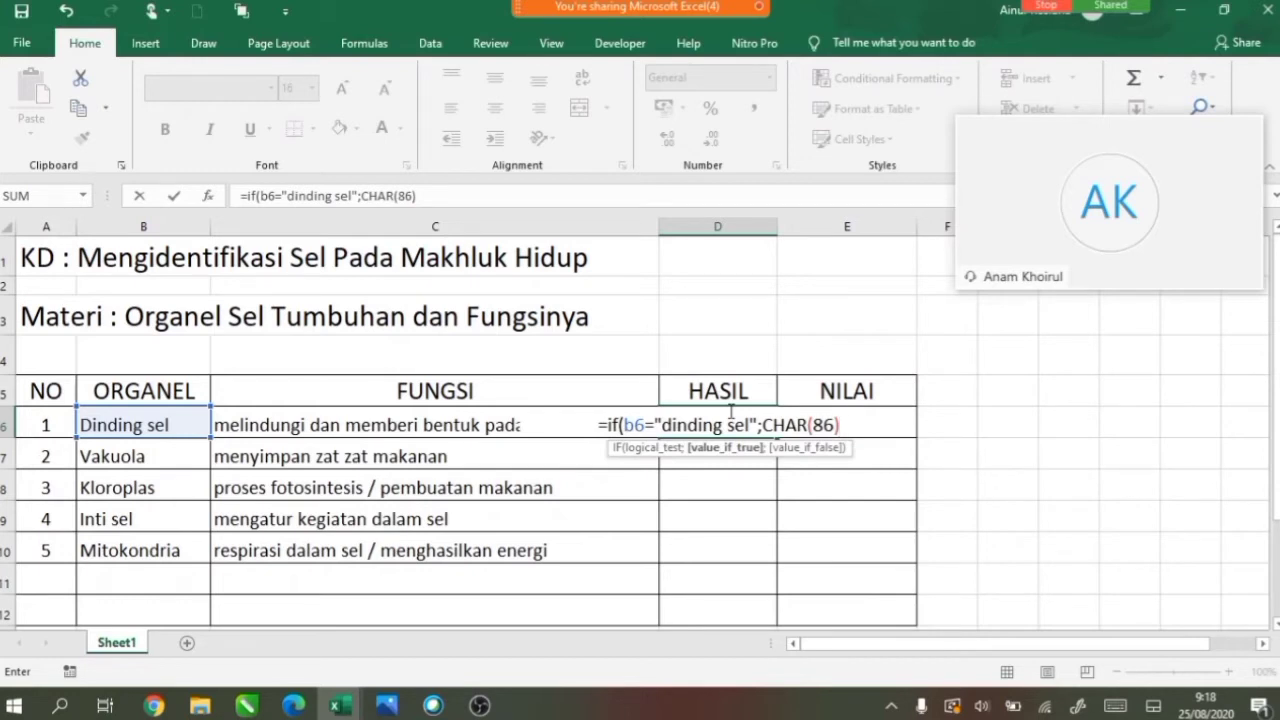
text(;)
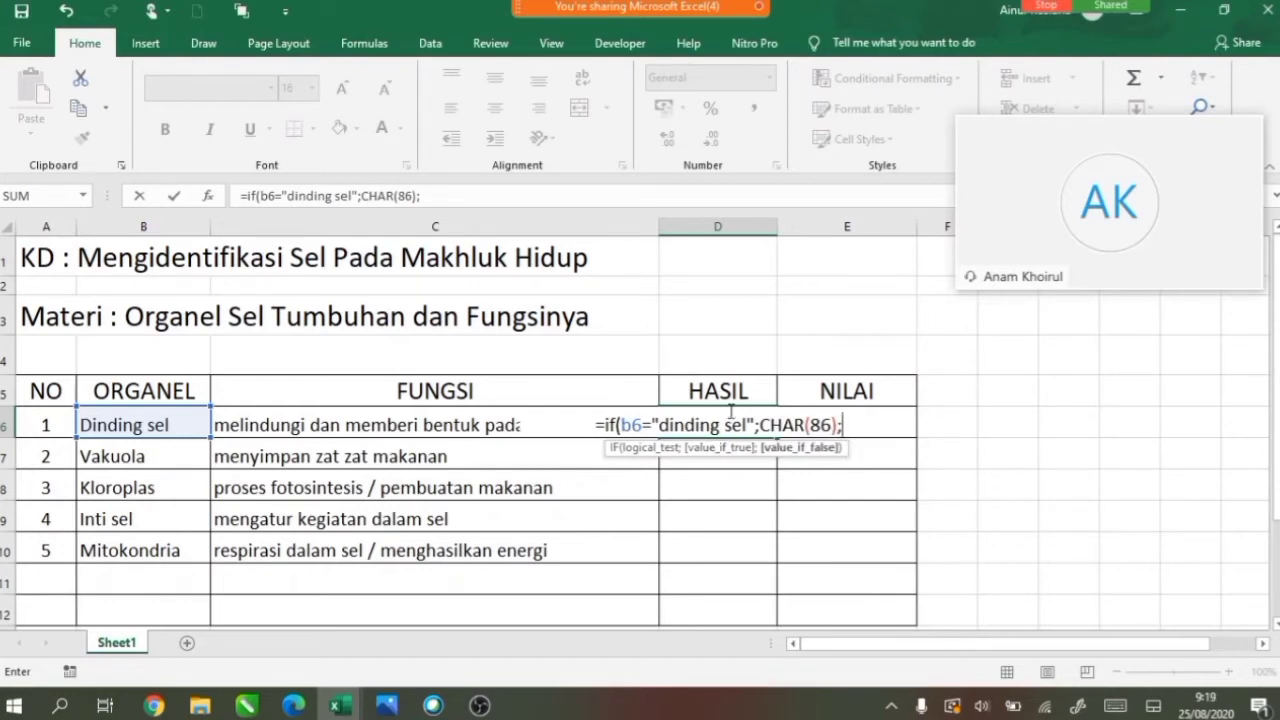
text( CHAR)
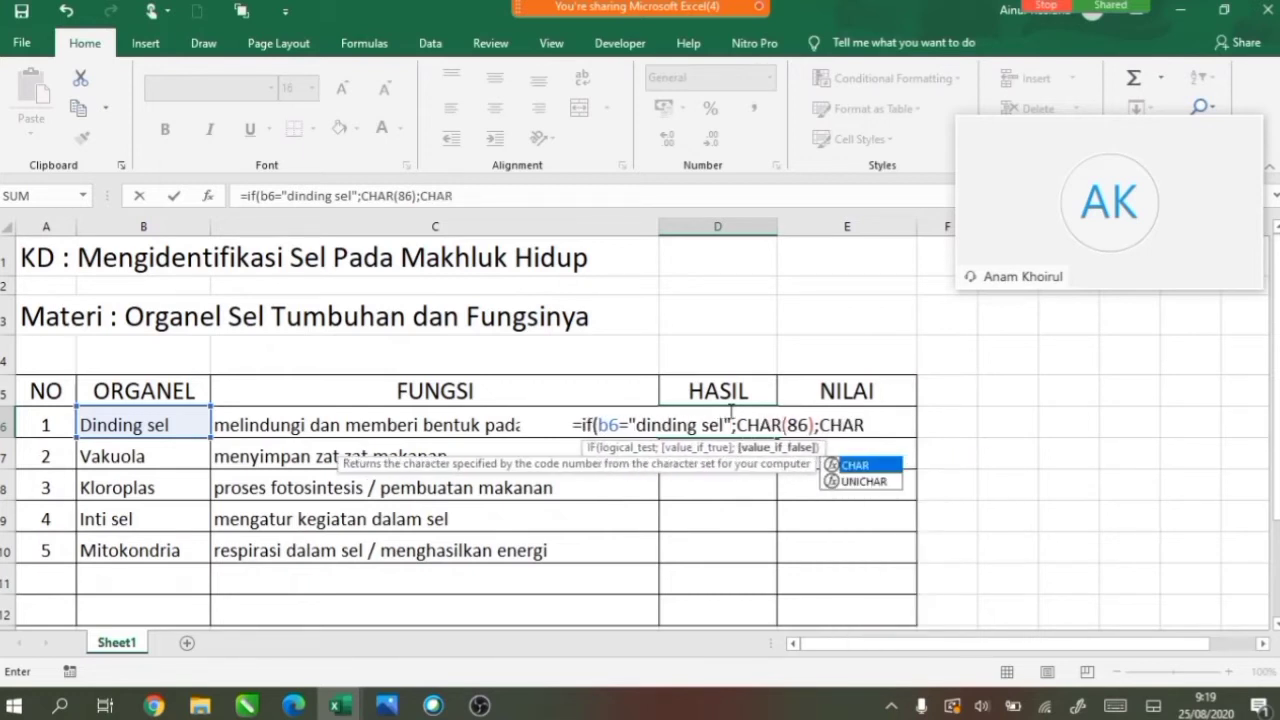
text(()
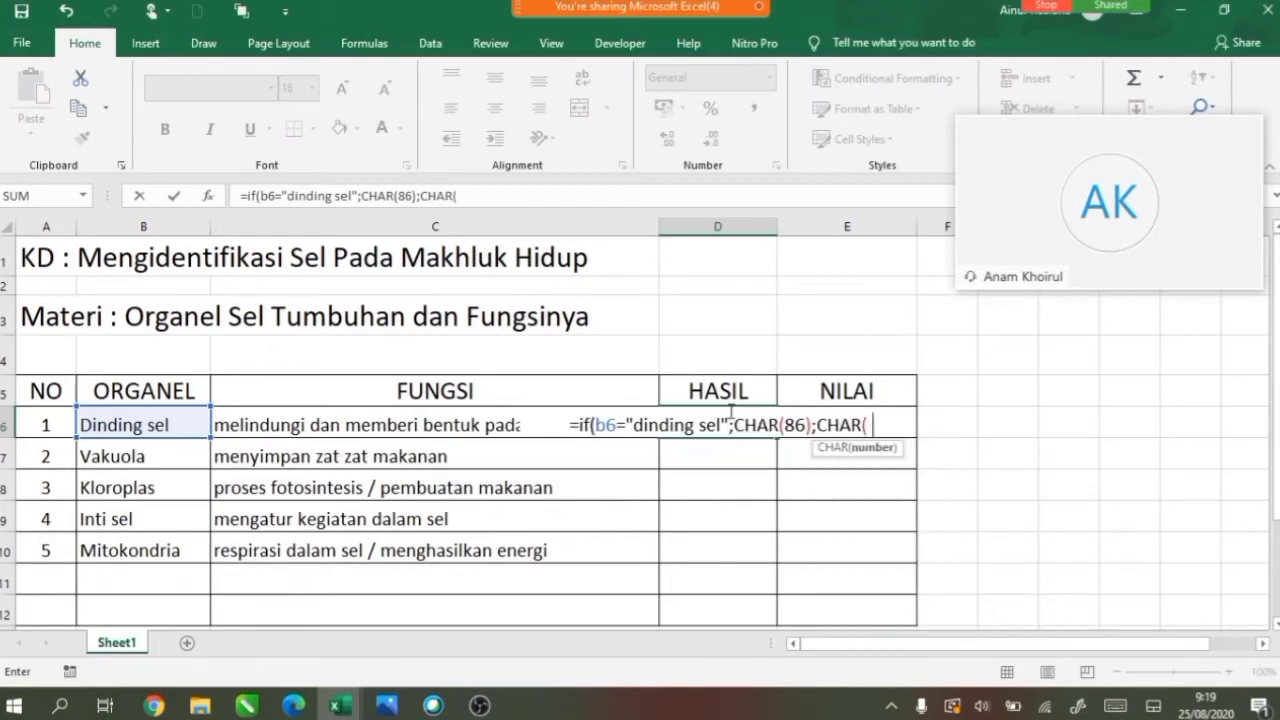
text(88)))
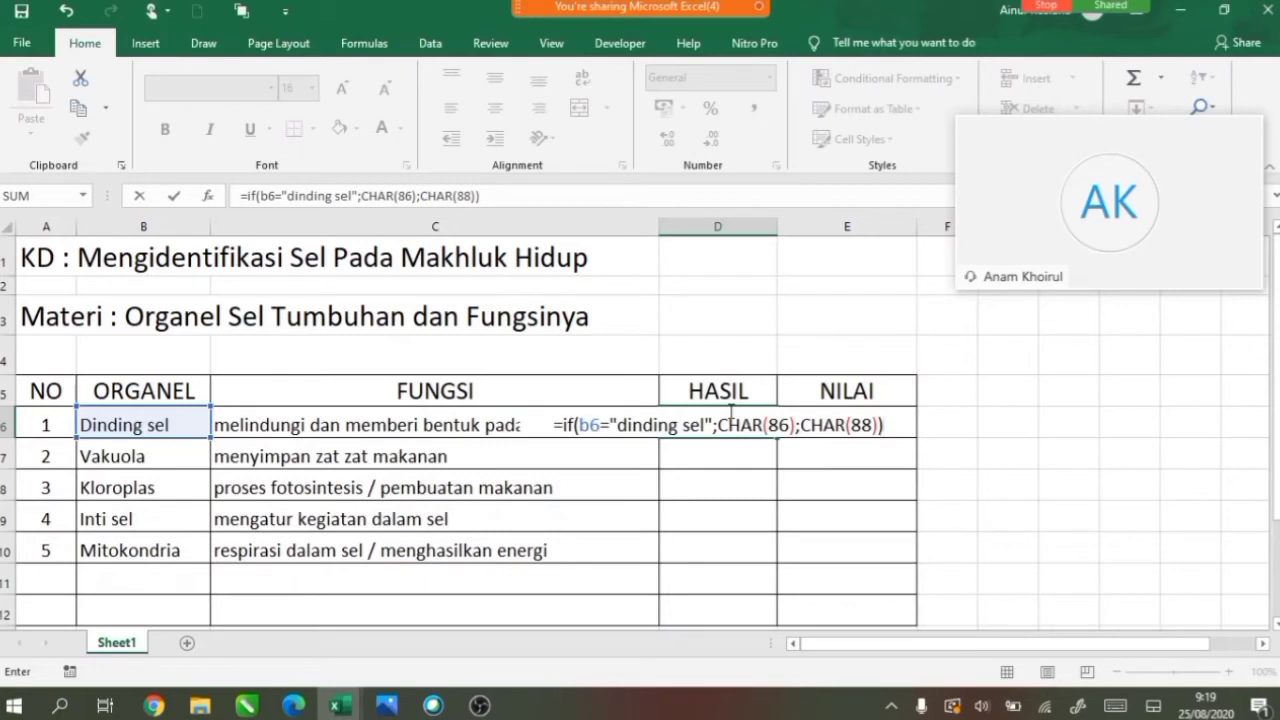
key(Return)
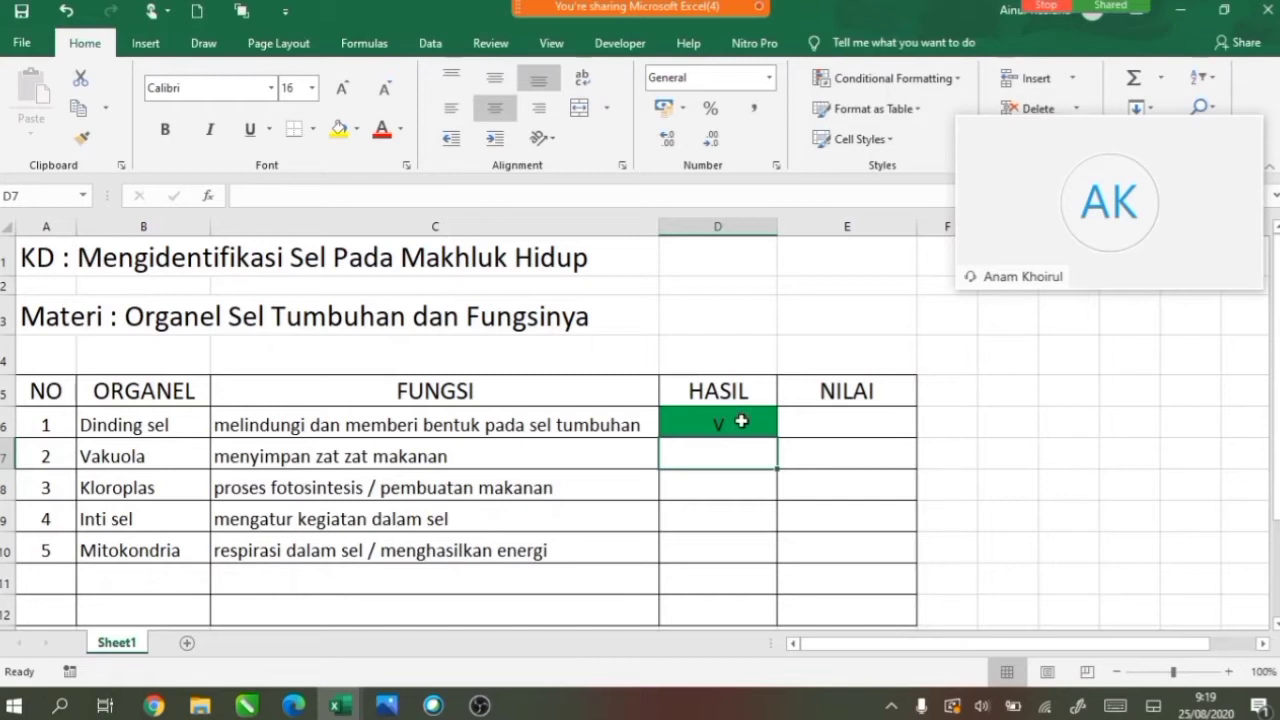
click(741, 421)
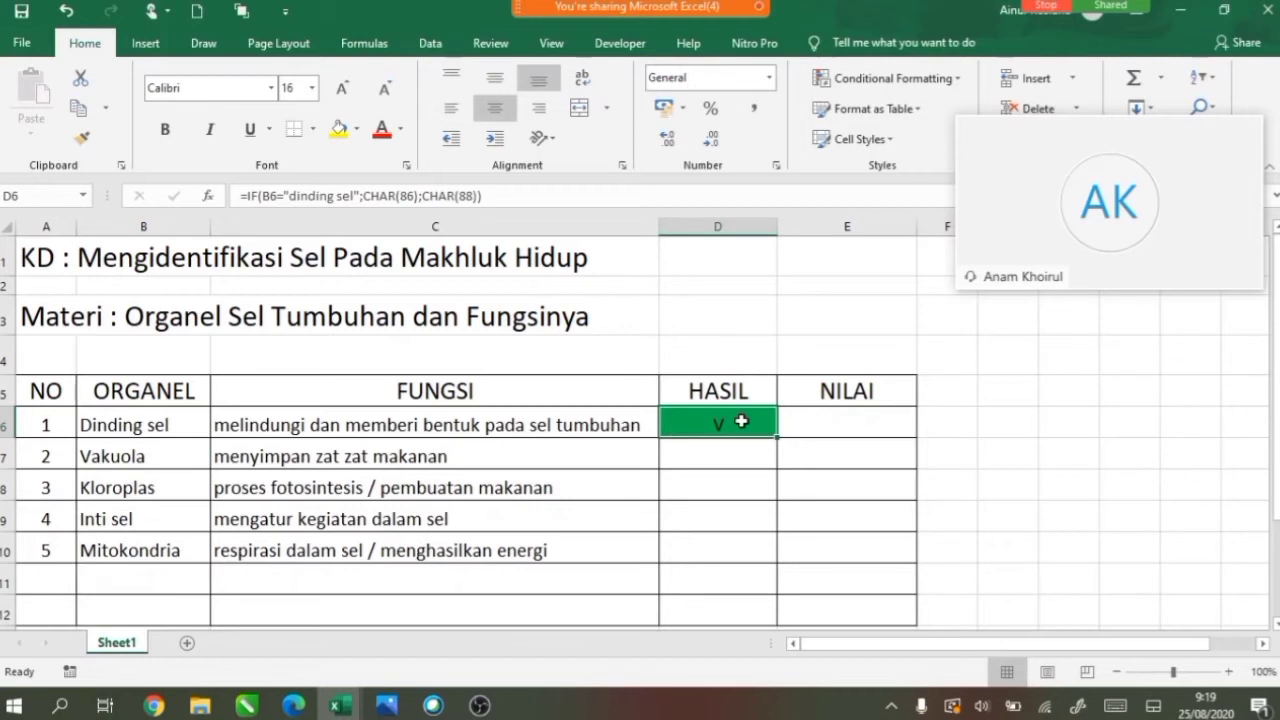
Create a new conditional formatting rule for D6 matching Cell Value equal to =CHAR(86).
click(958, 82)
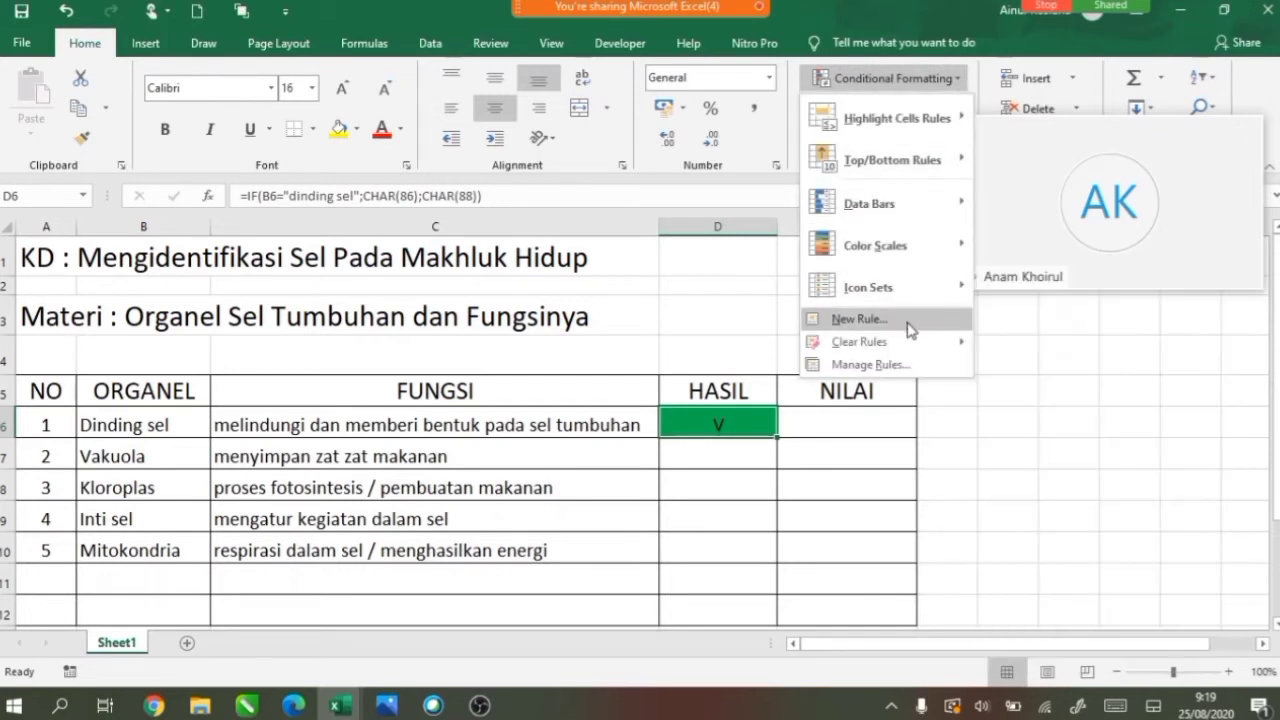
click(859, 319)
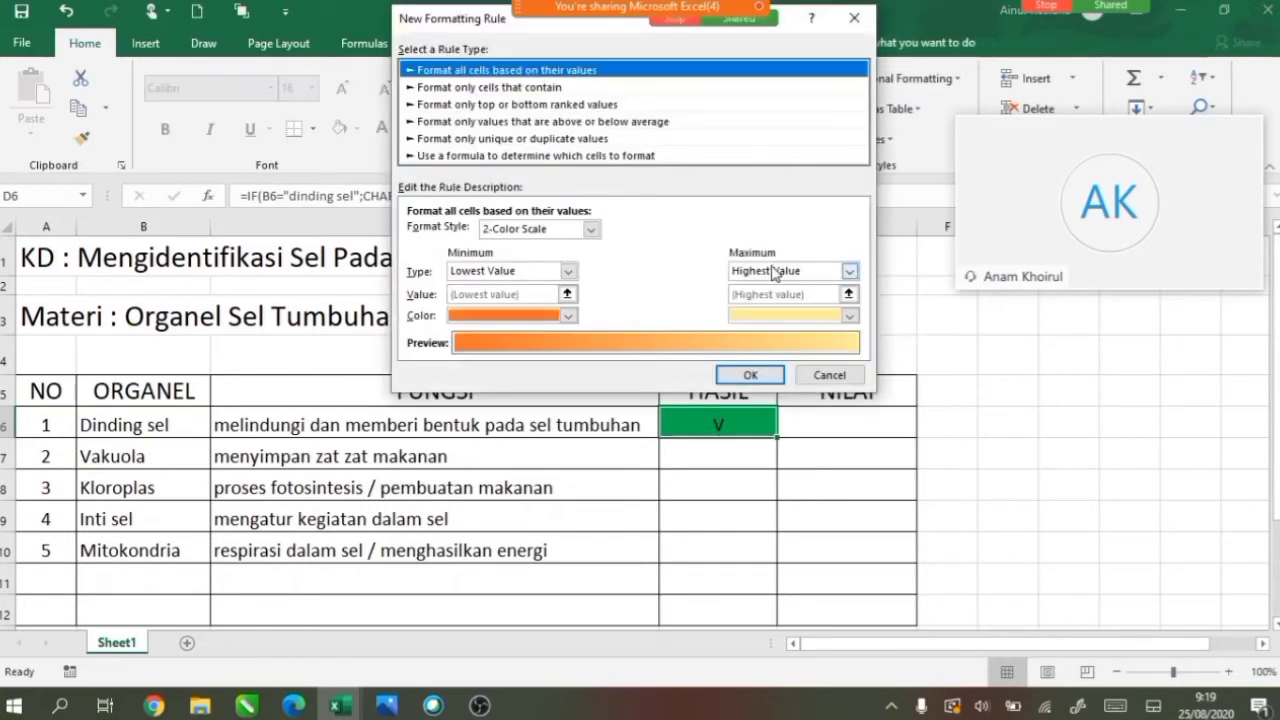
click(596, 90)
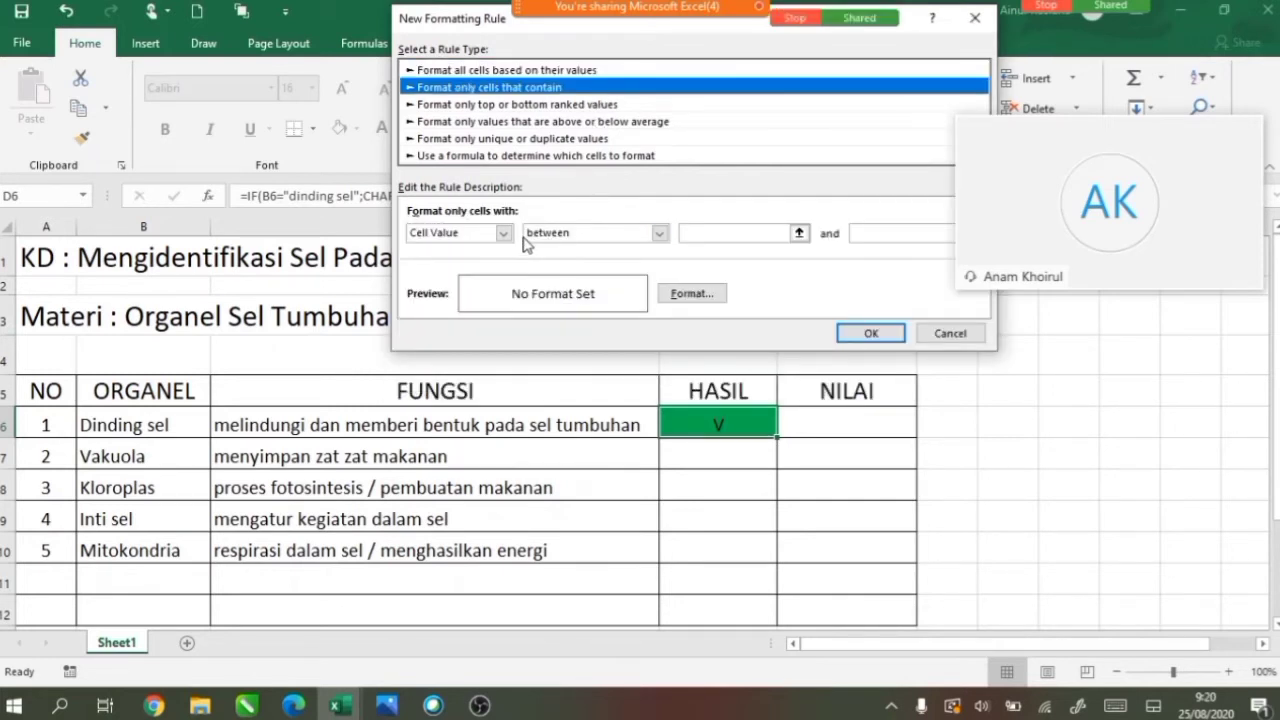
click(662, 234)
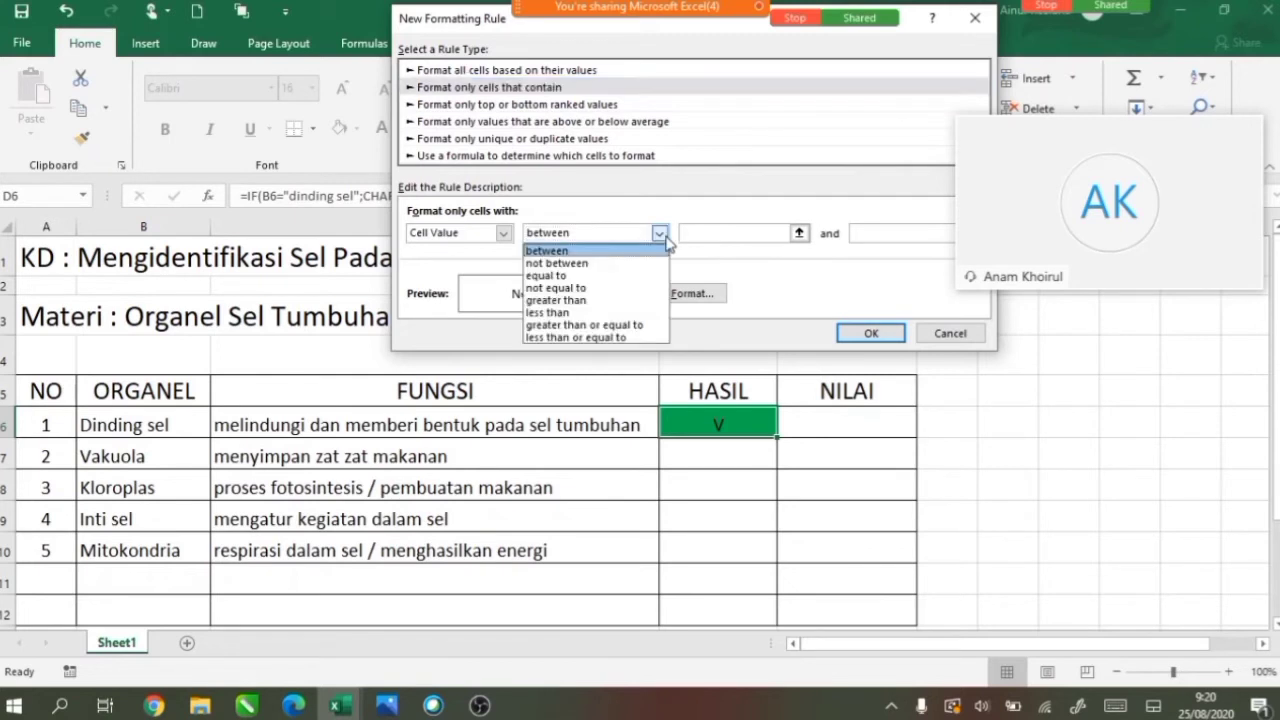
click(647, 275)
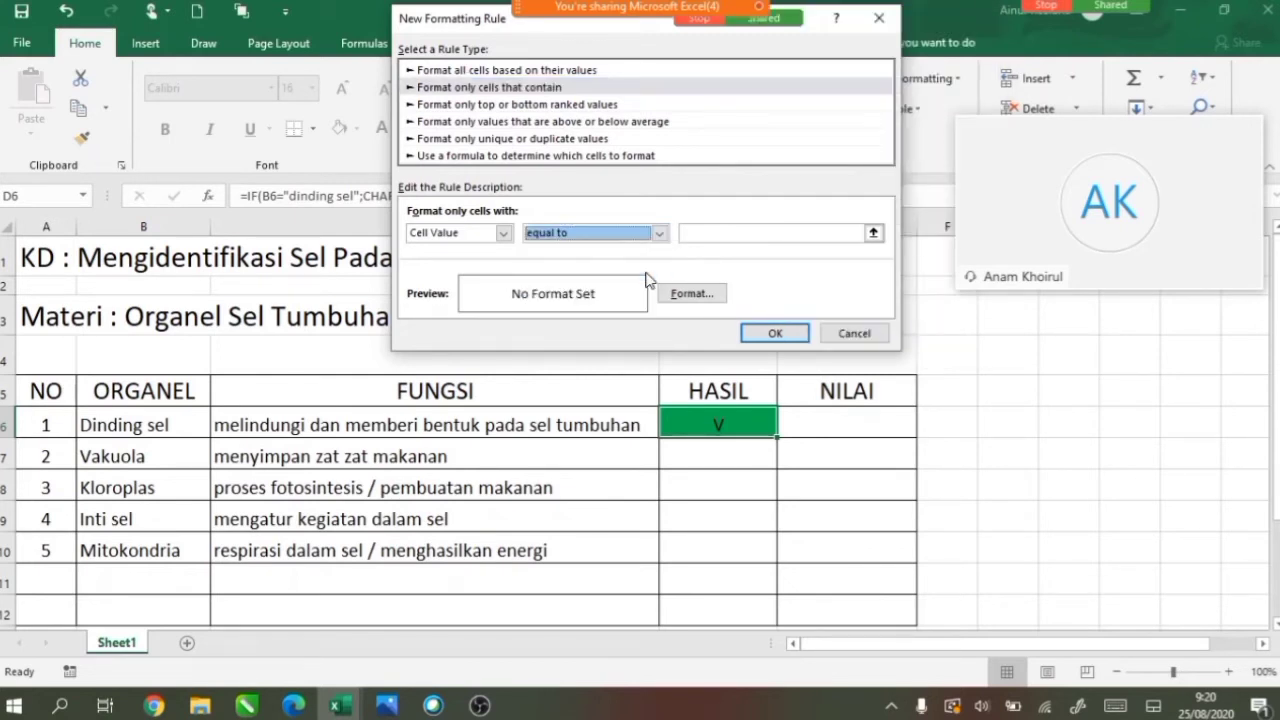
click(703, 235)
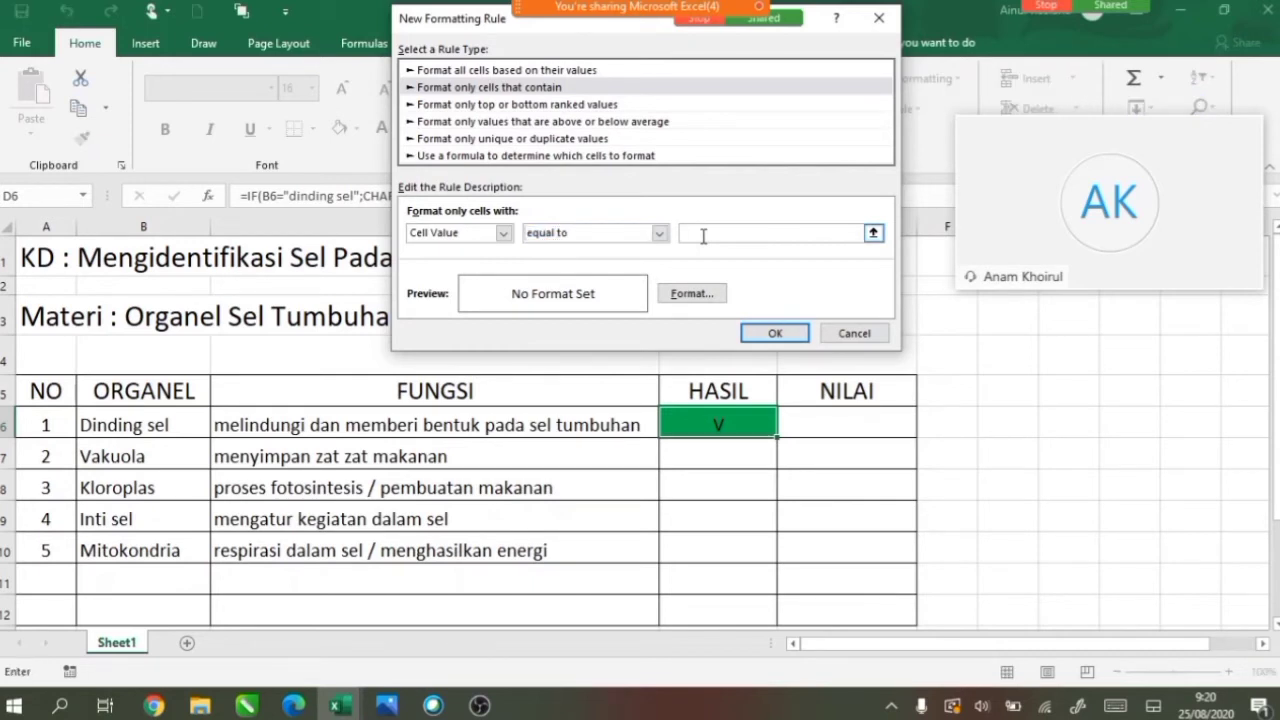
text(=CHAR(86))
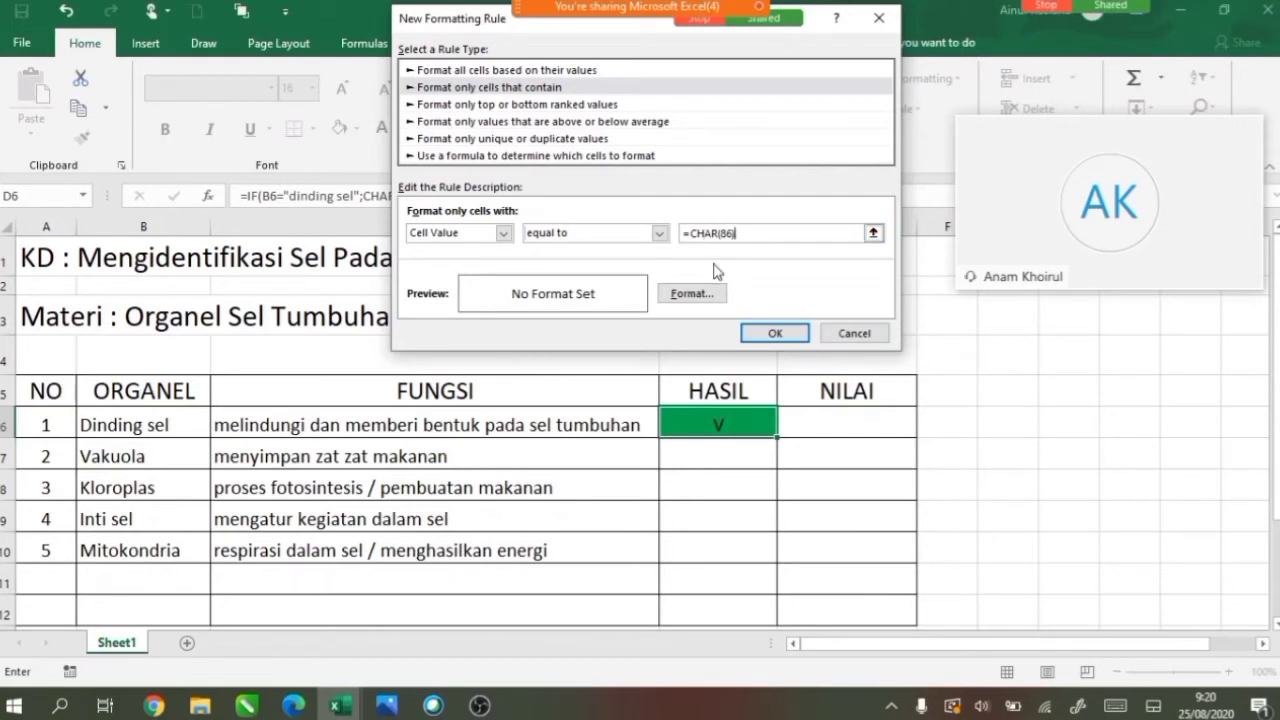
click(700, 294)
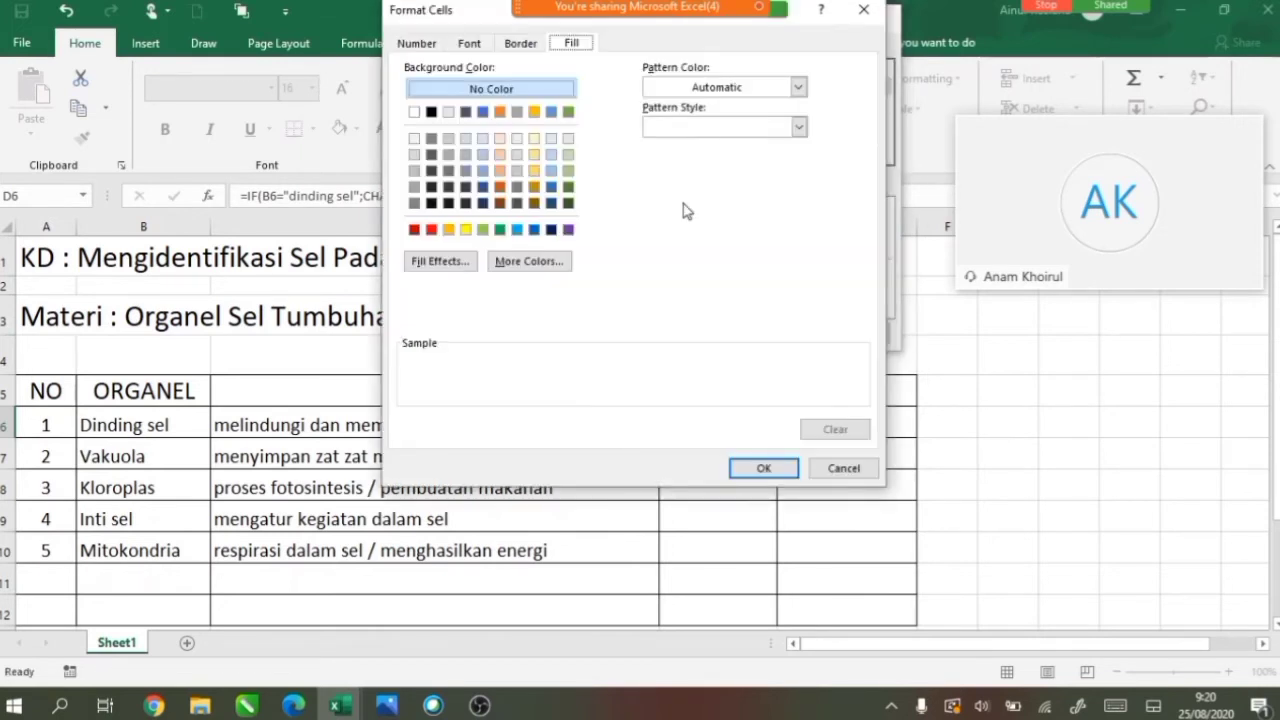
Give the V rule a light blue fill and save it.
click(517, 230)
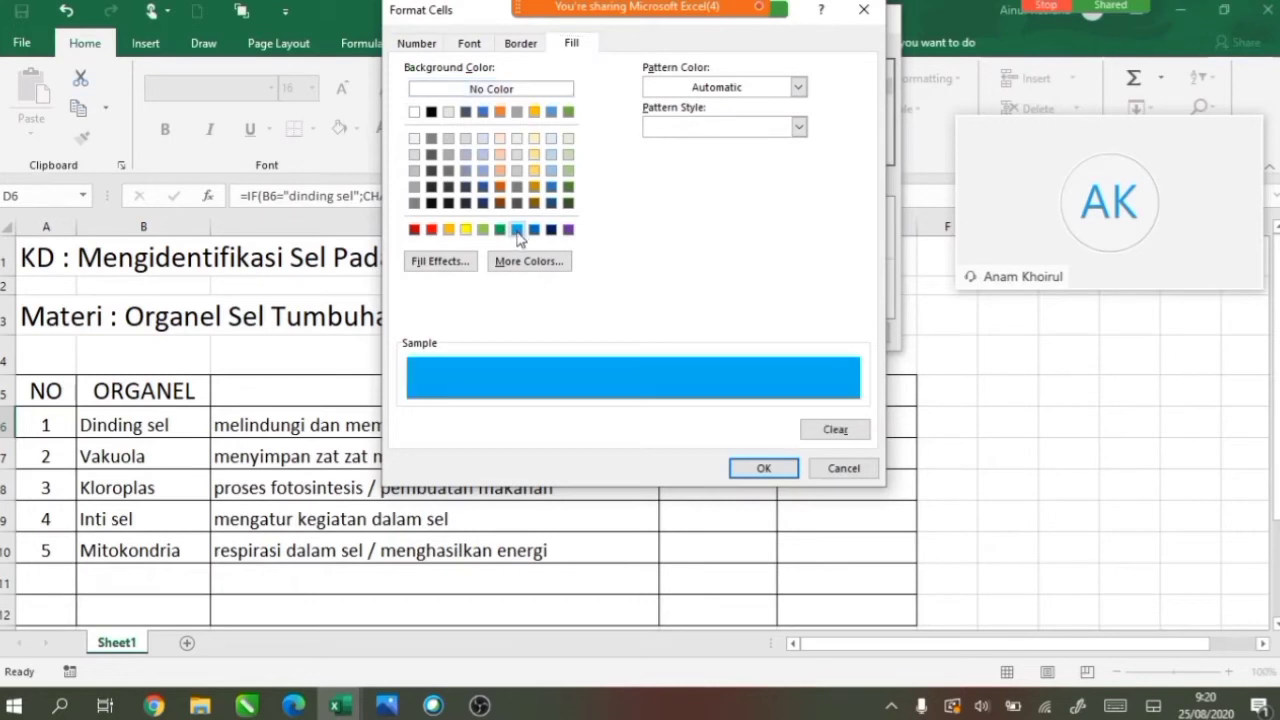
click(740, 468)
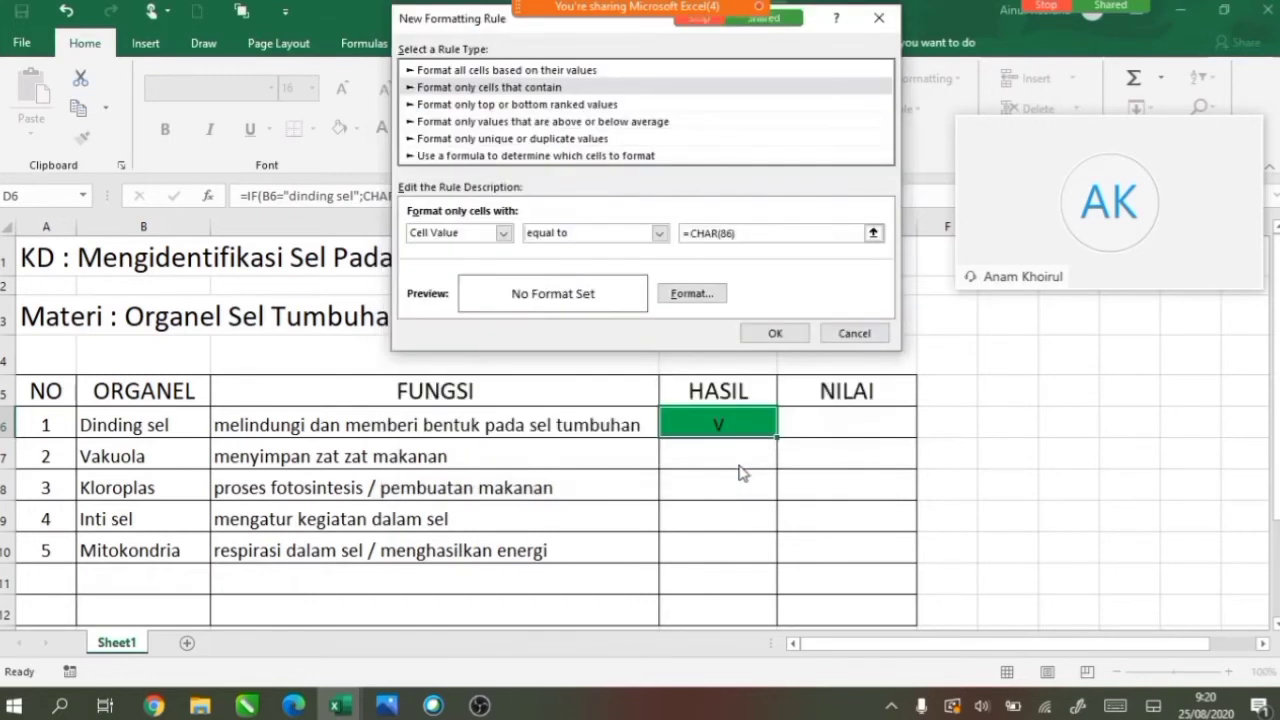
click(773, 333)
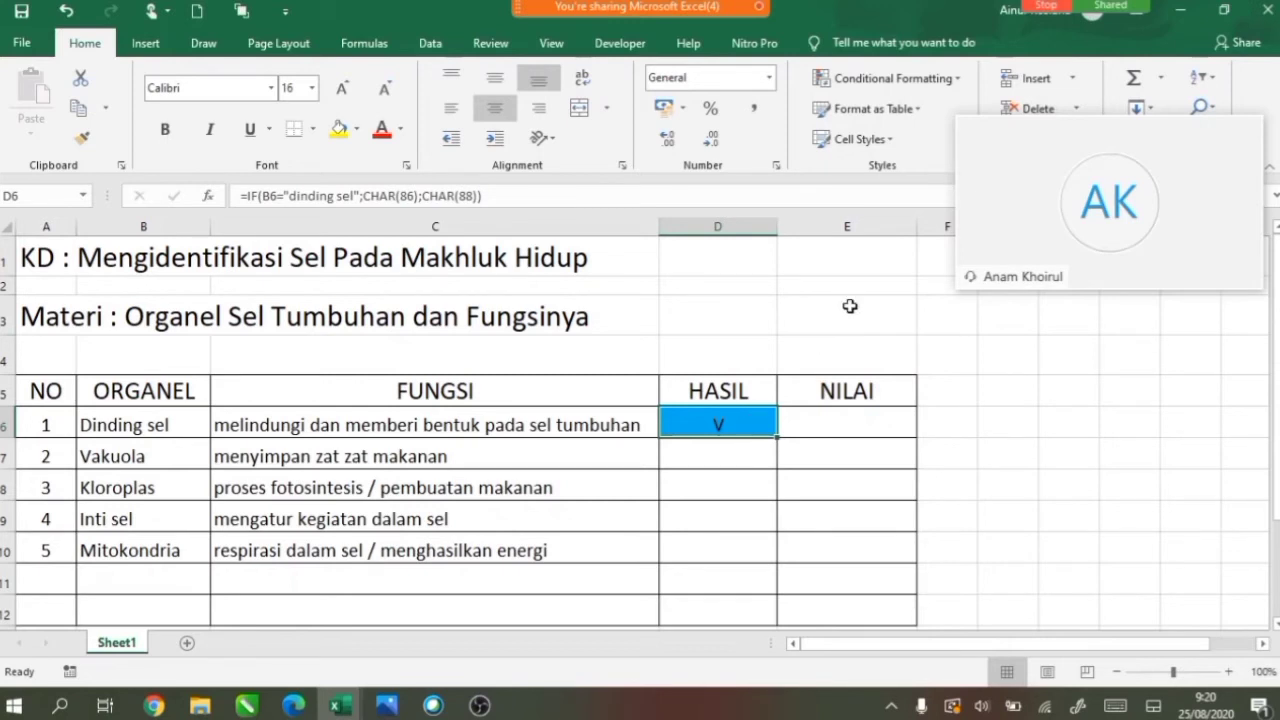
Add a D6 rule for Cell Value equal to =CHAR(88) with a red fill.
click(958, 86)
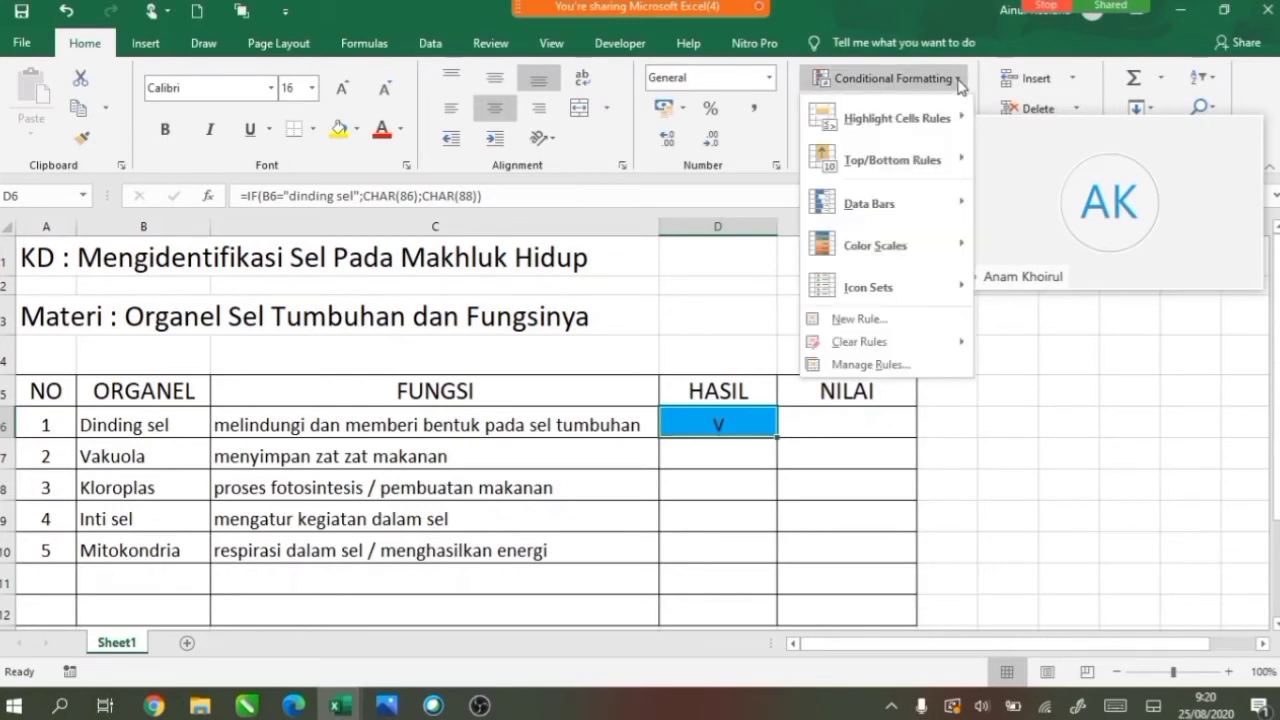
mouse_move(928, 262)
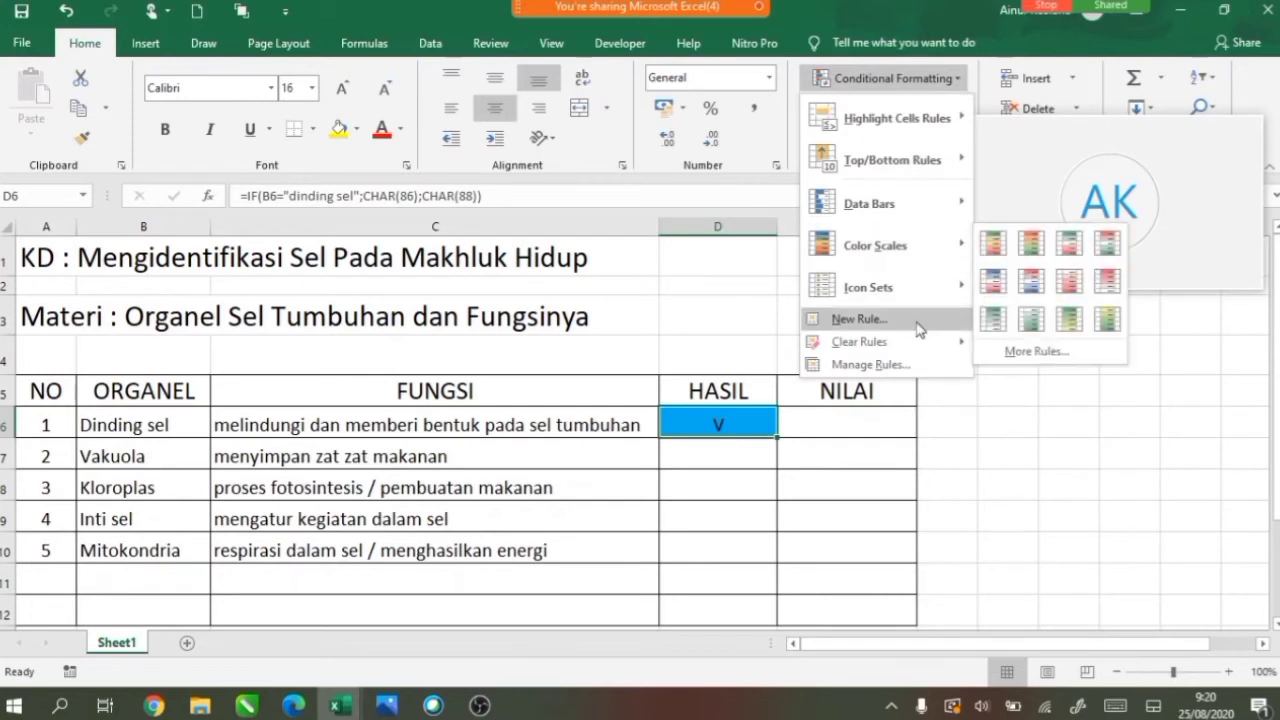
click(918, 320)
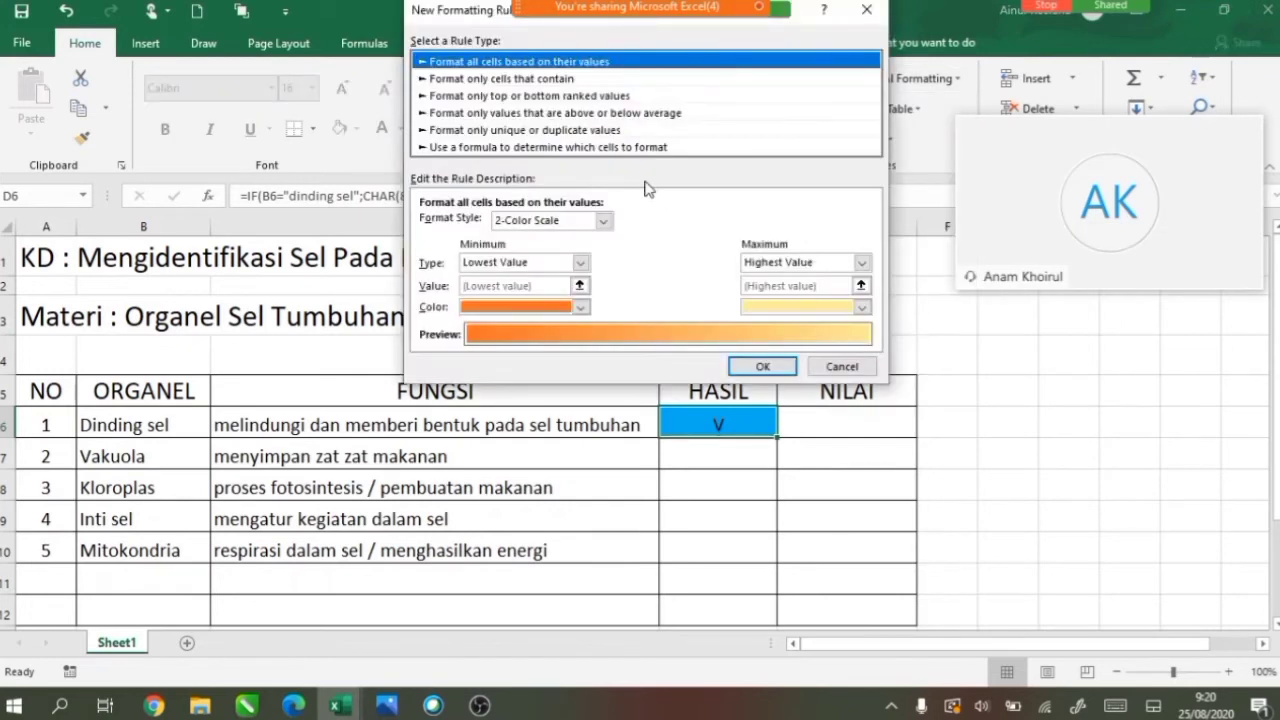
click(586, 80)
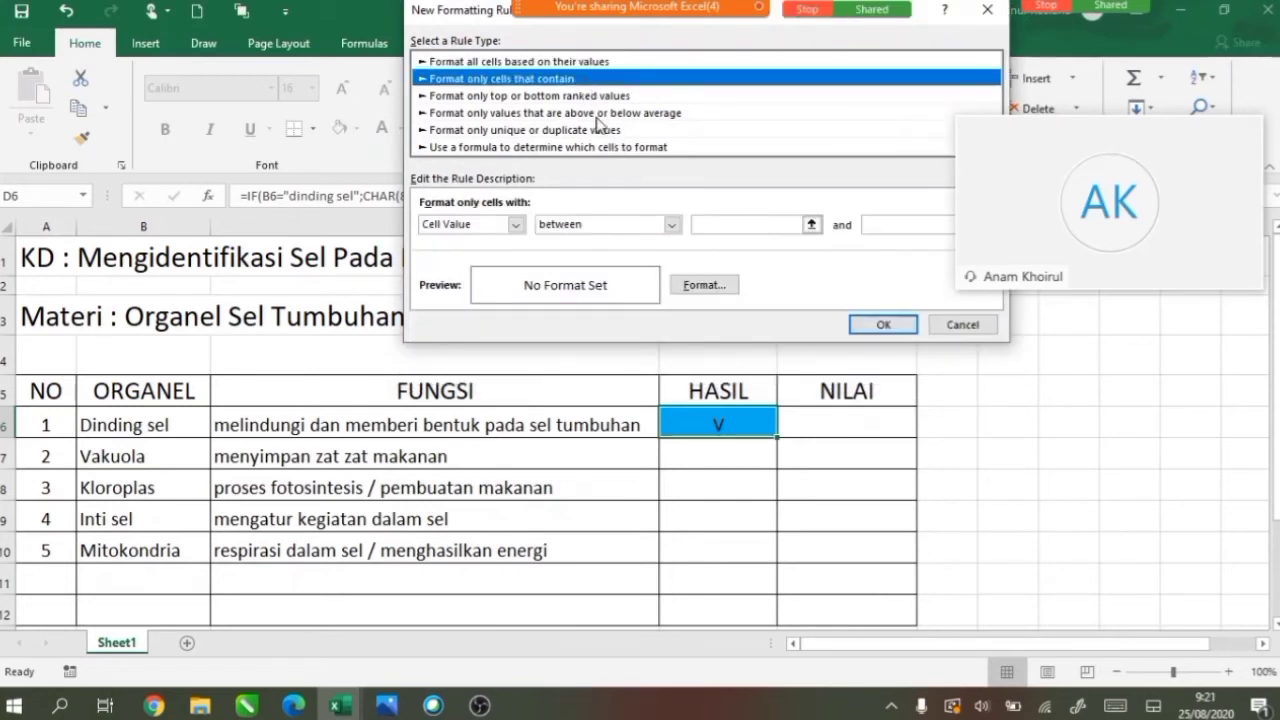
click(670, 224)
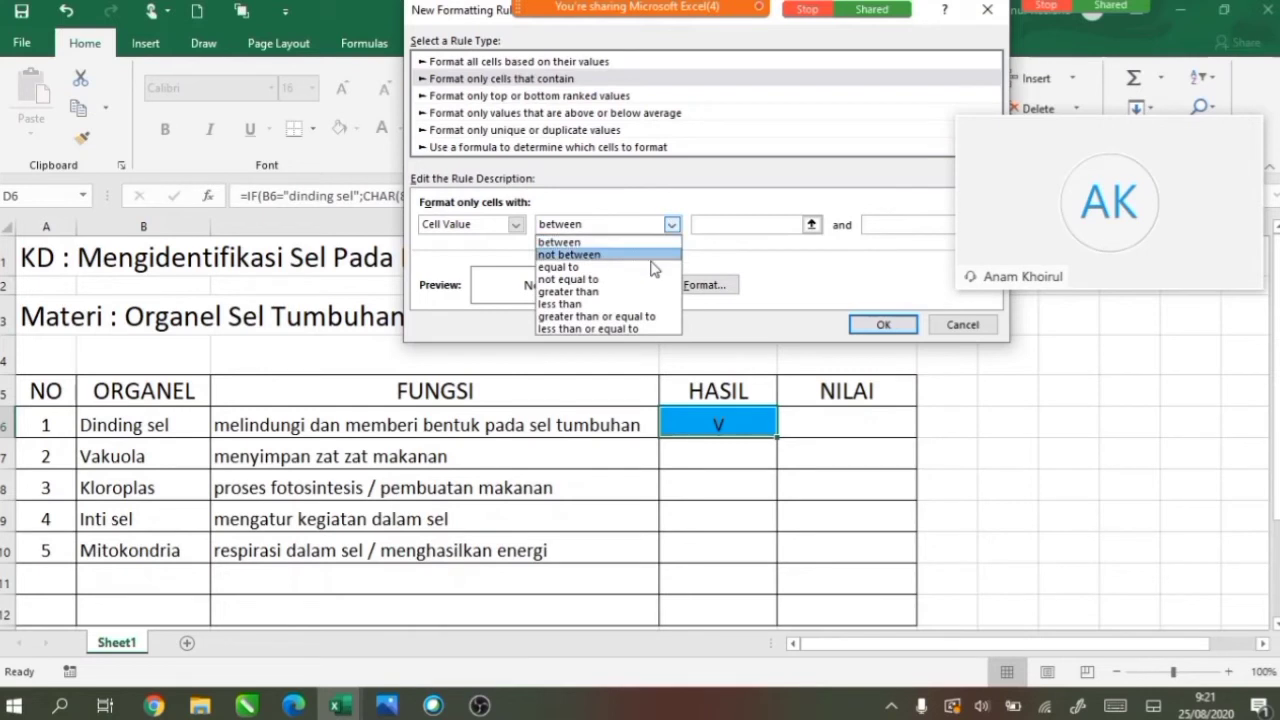
click(651, 267)
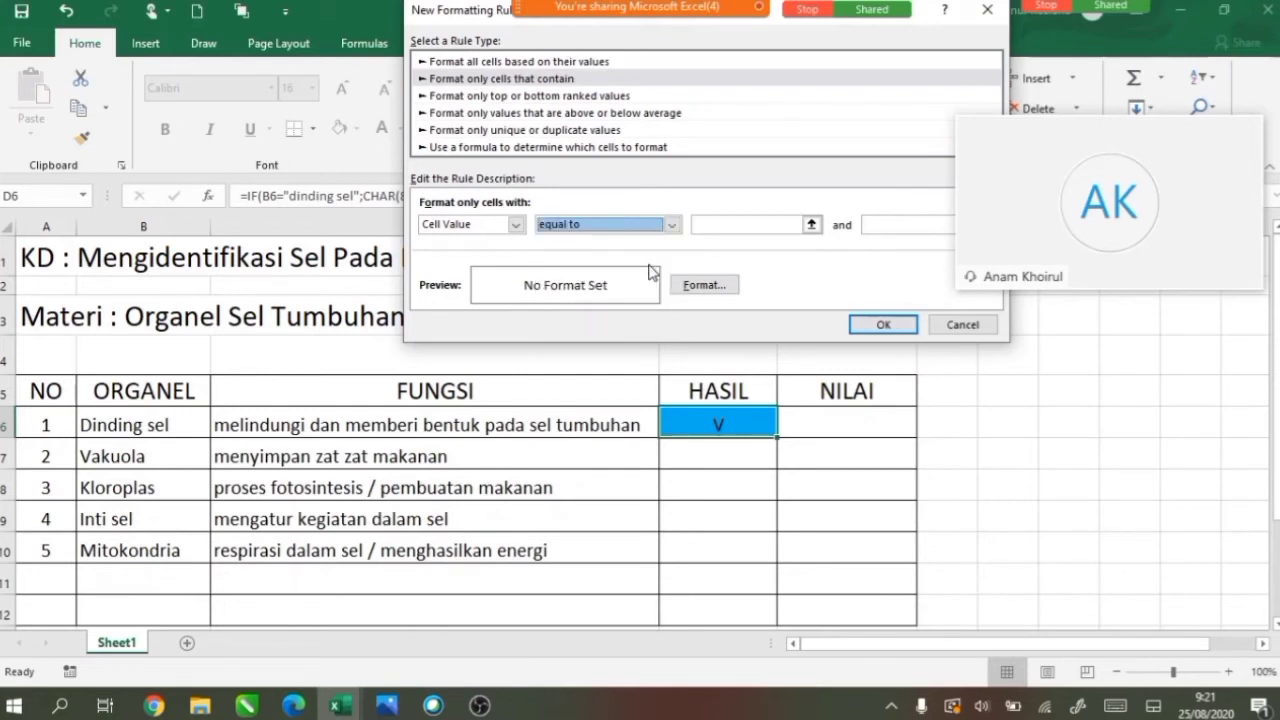
click(747, 226)
text(=)
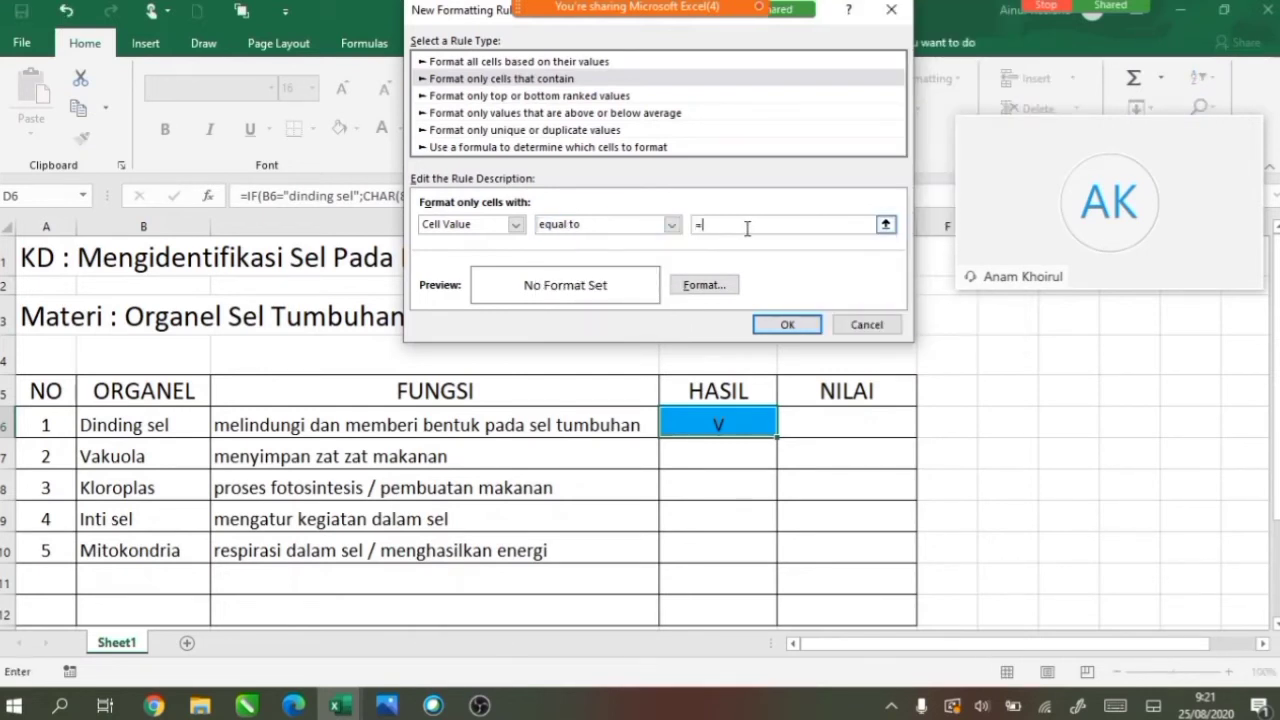
text(CHAR(88))
click(704, 286)
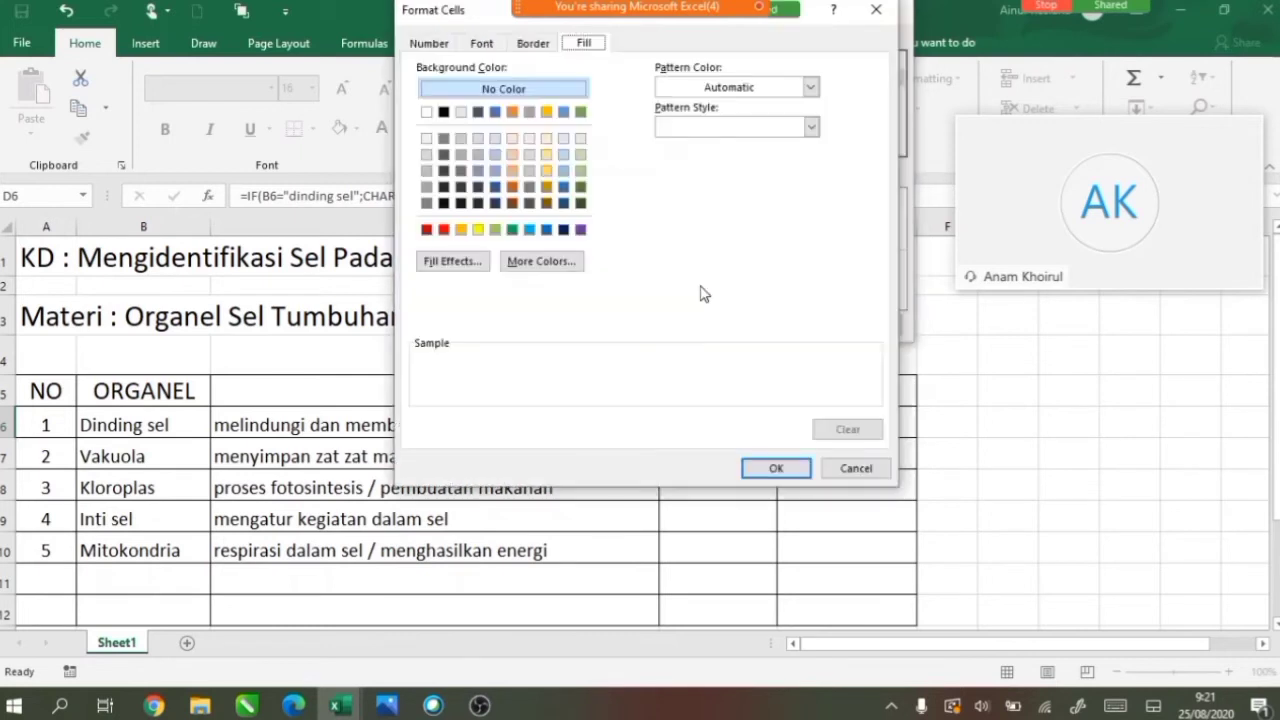
click(445, 232)
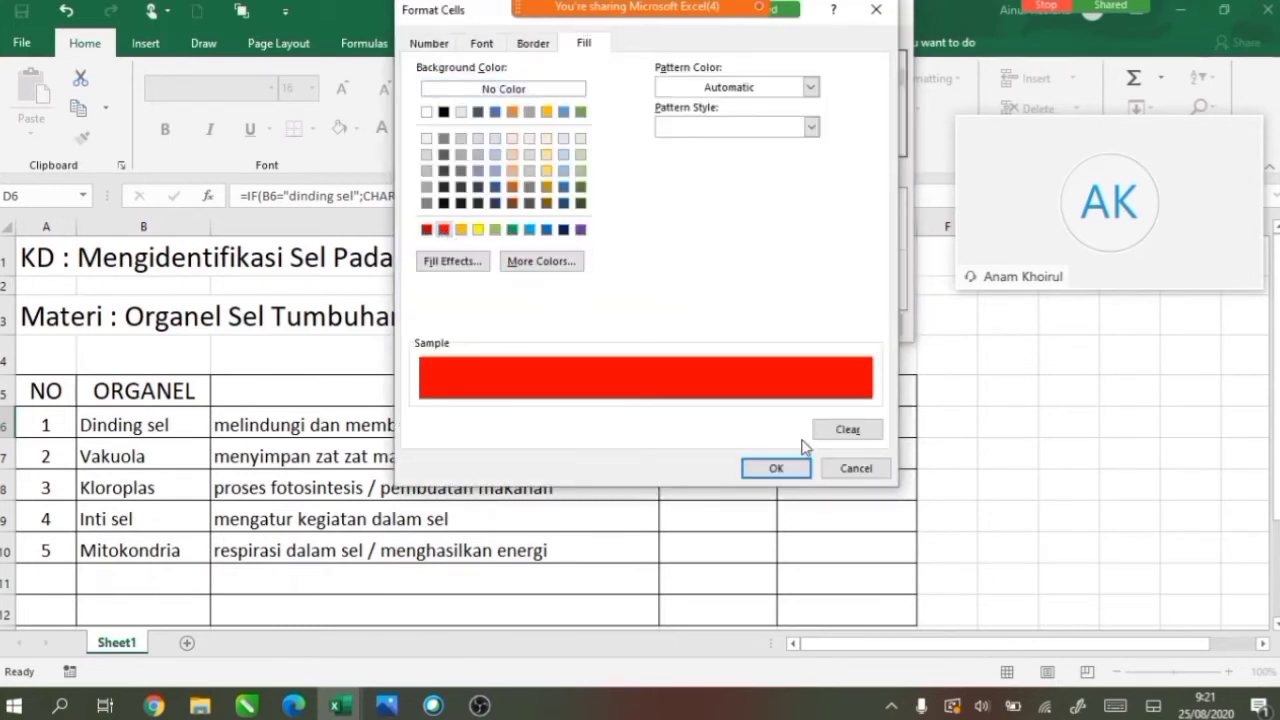
click(790, 474)
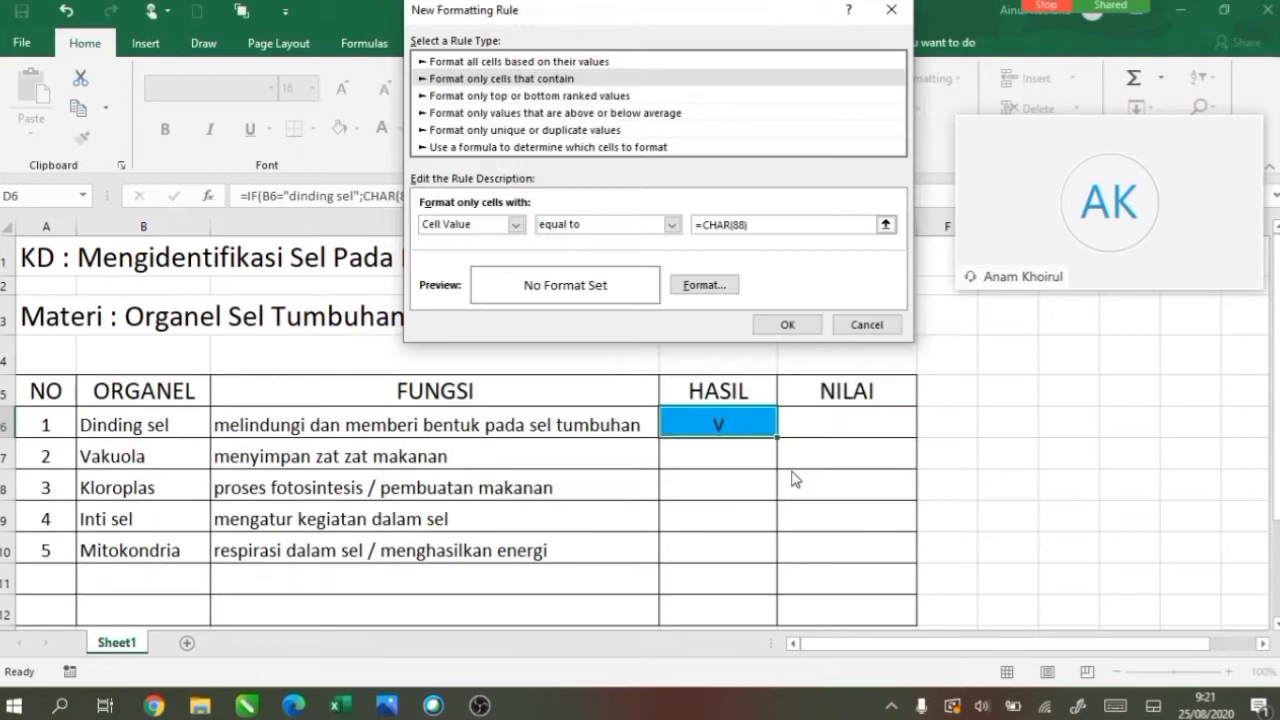
click(773, 331)
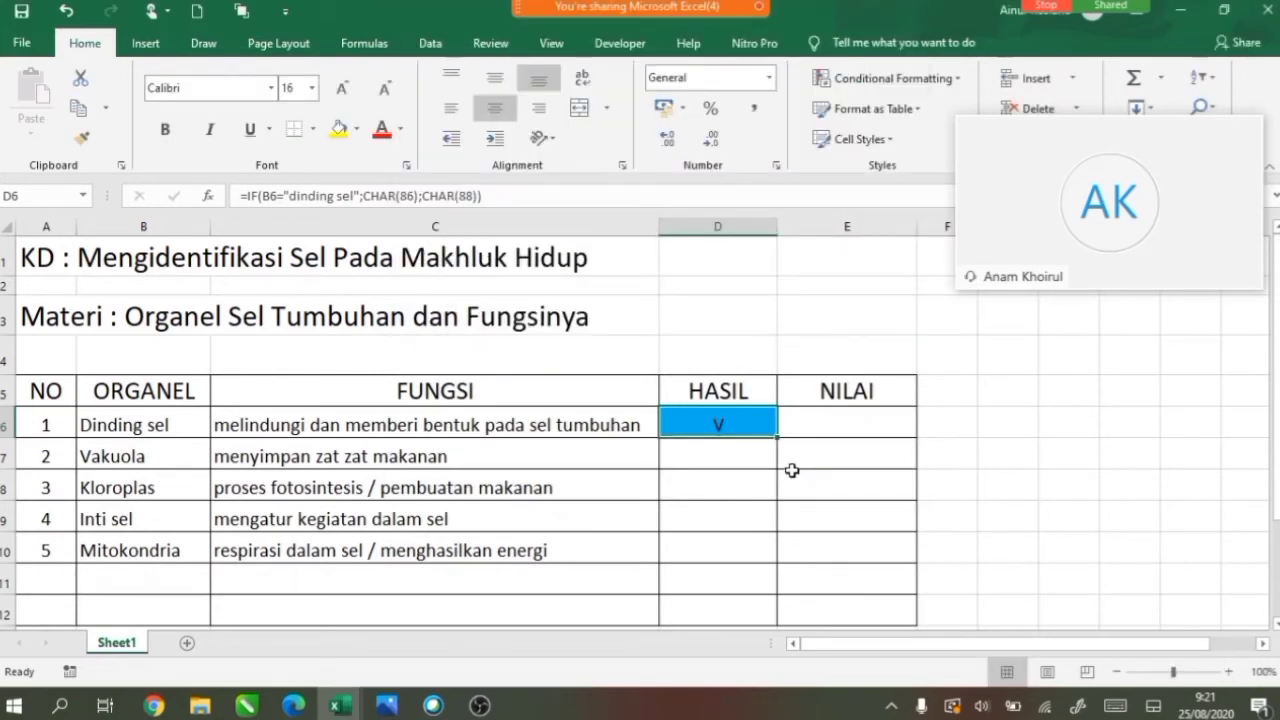
Fill D6's HASIL formula and colour rules down to D10, then select D7.
drag(777, 437, 777, 566)
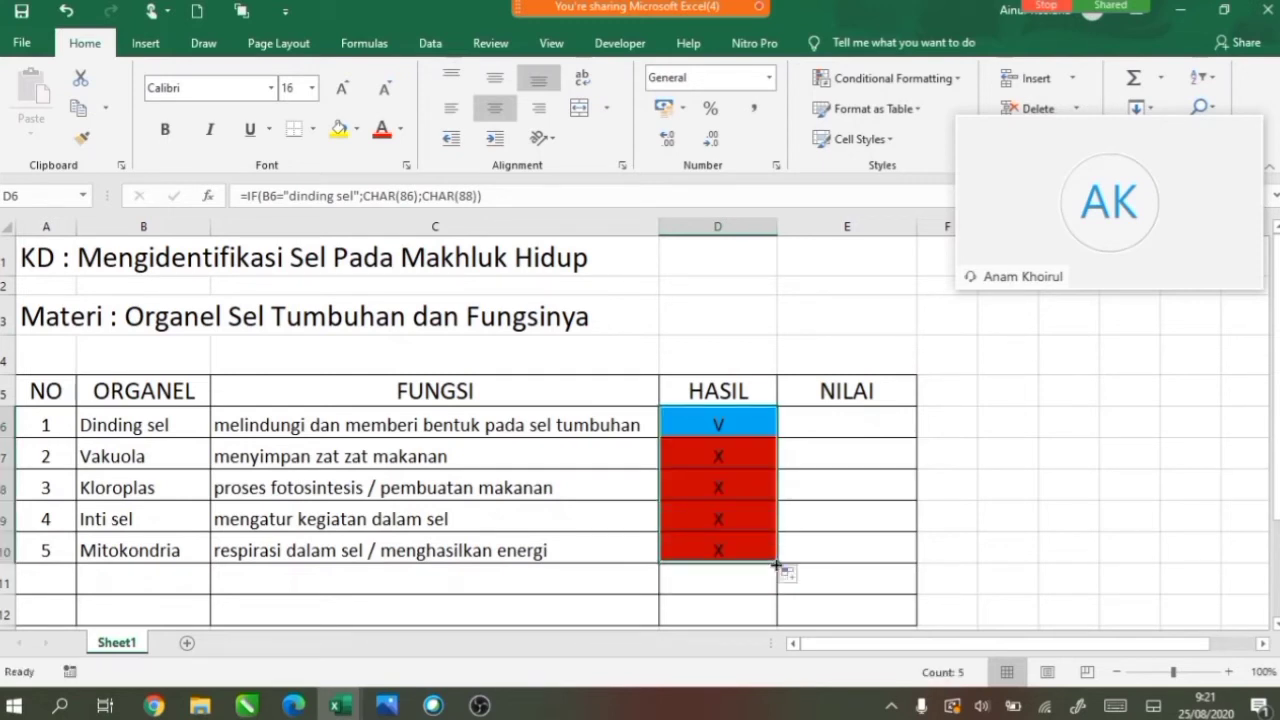
click(733, 459)
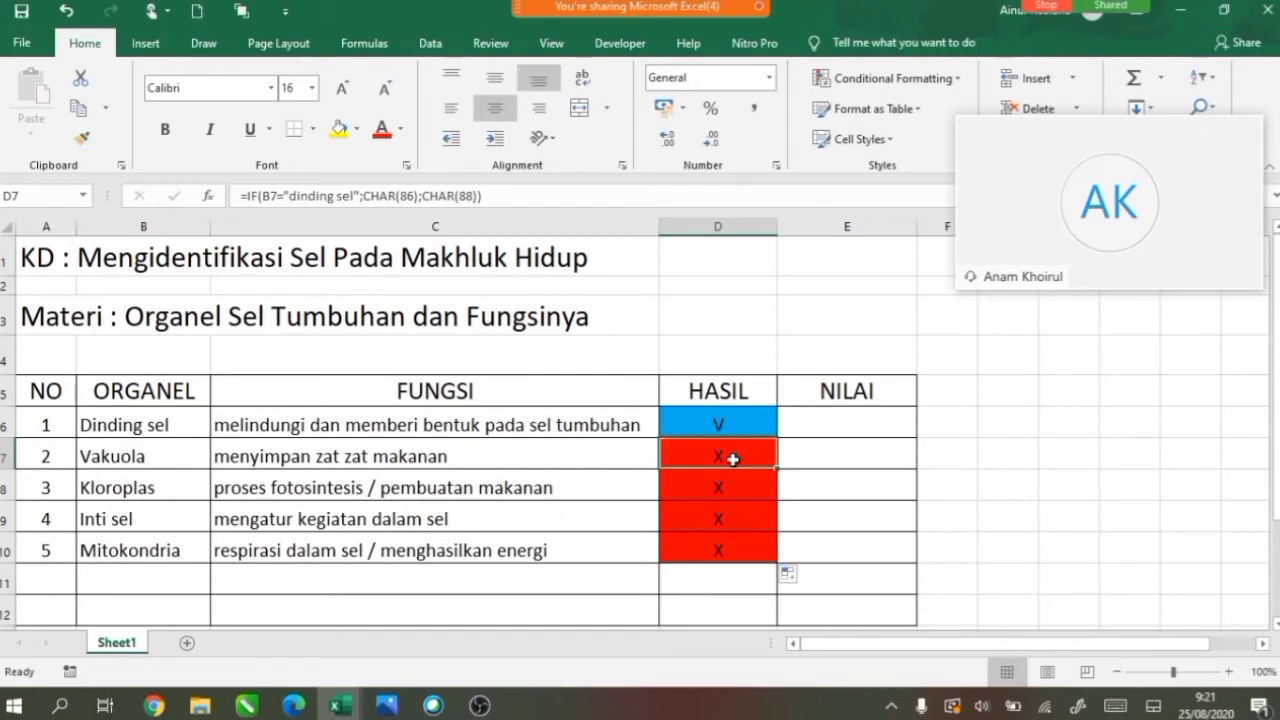
Change D7's IF formula to compare B7 with "vakuola".
click(292, 197)
text(va)
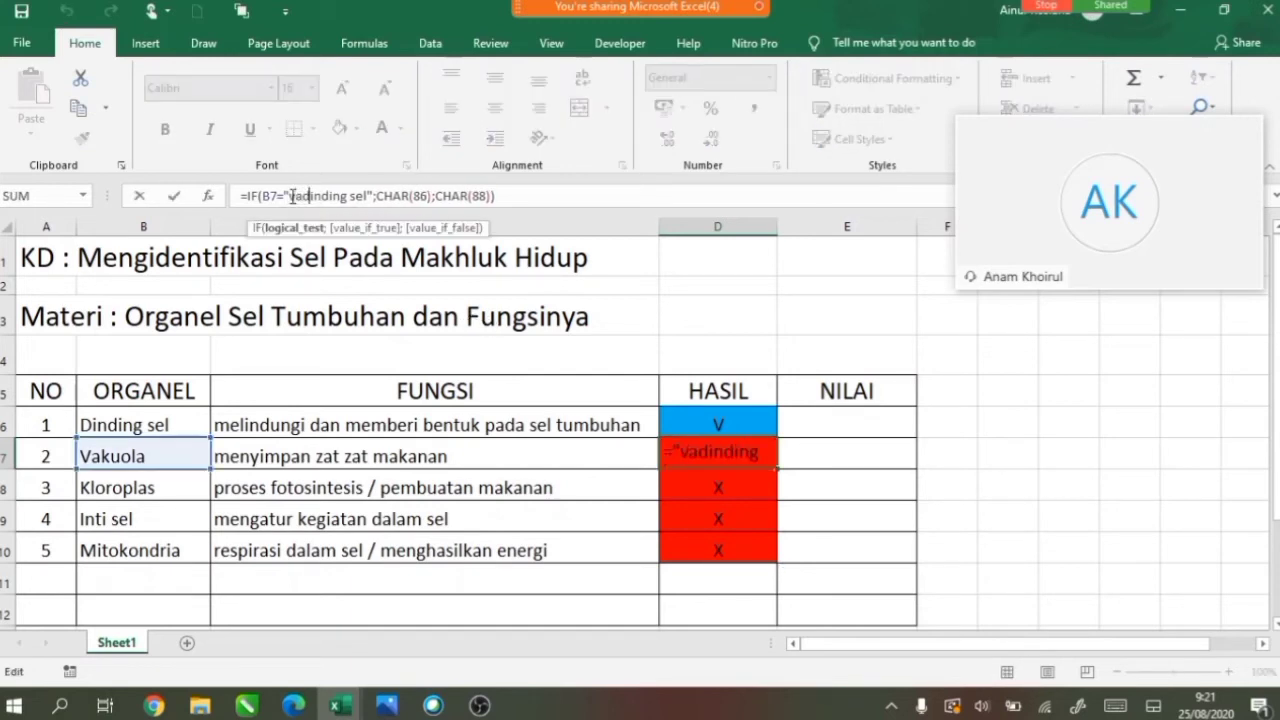
text(kuola)
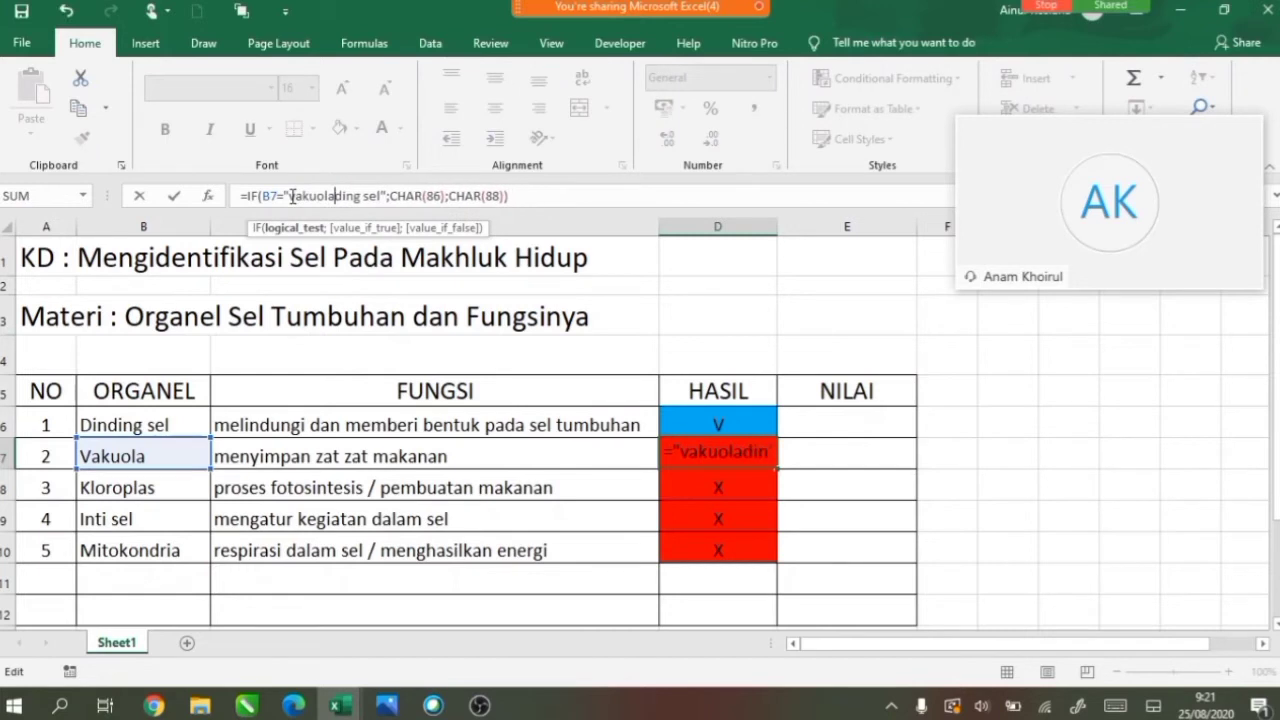
key(Delete)
key(Delete)
key(Delete)
key(Delete)
key(Delete)
key(Delete)
key(Delete)
key(Delete)
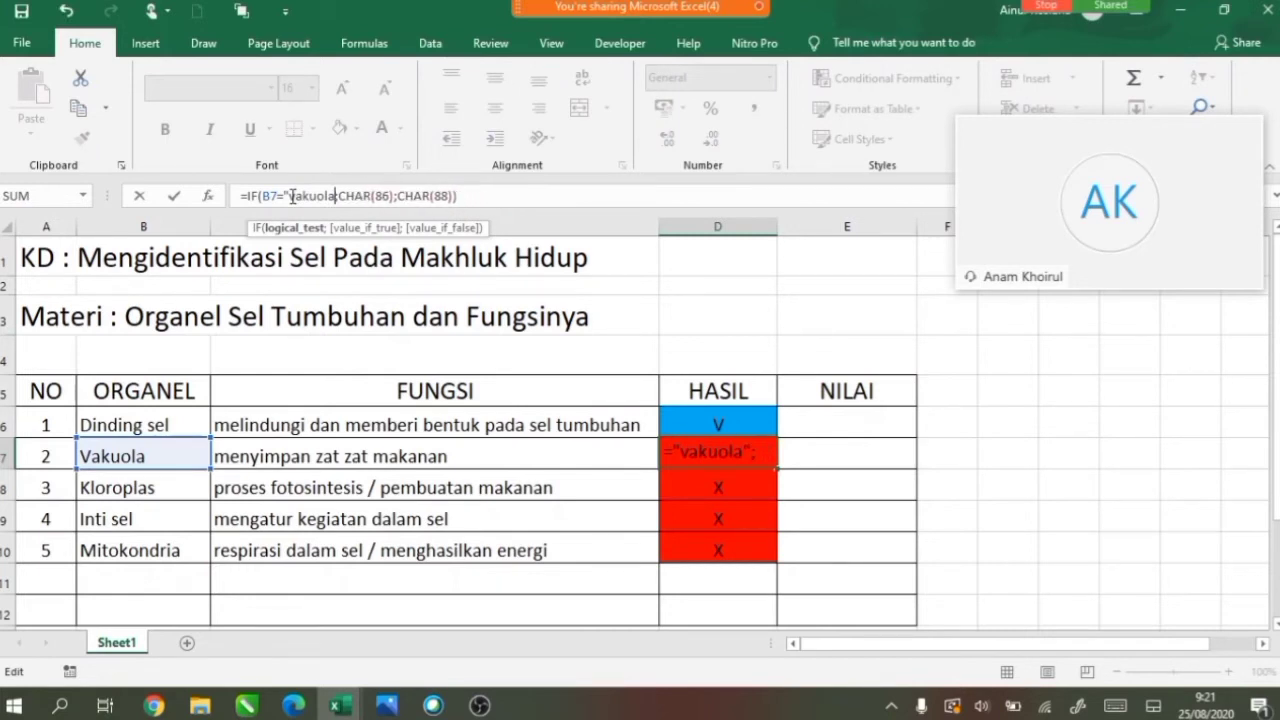
key(Delete)
key(Delete)
text(";)
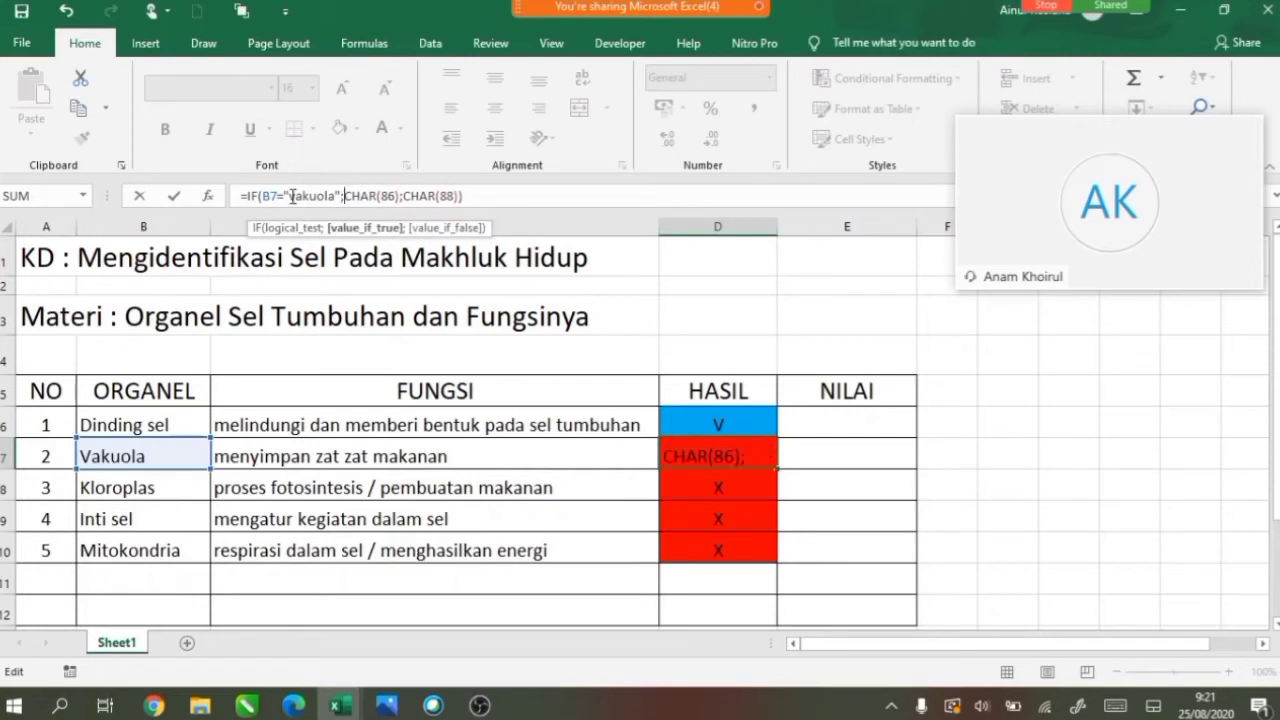
key(Return)
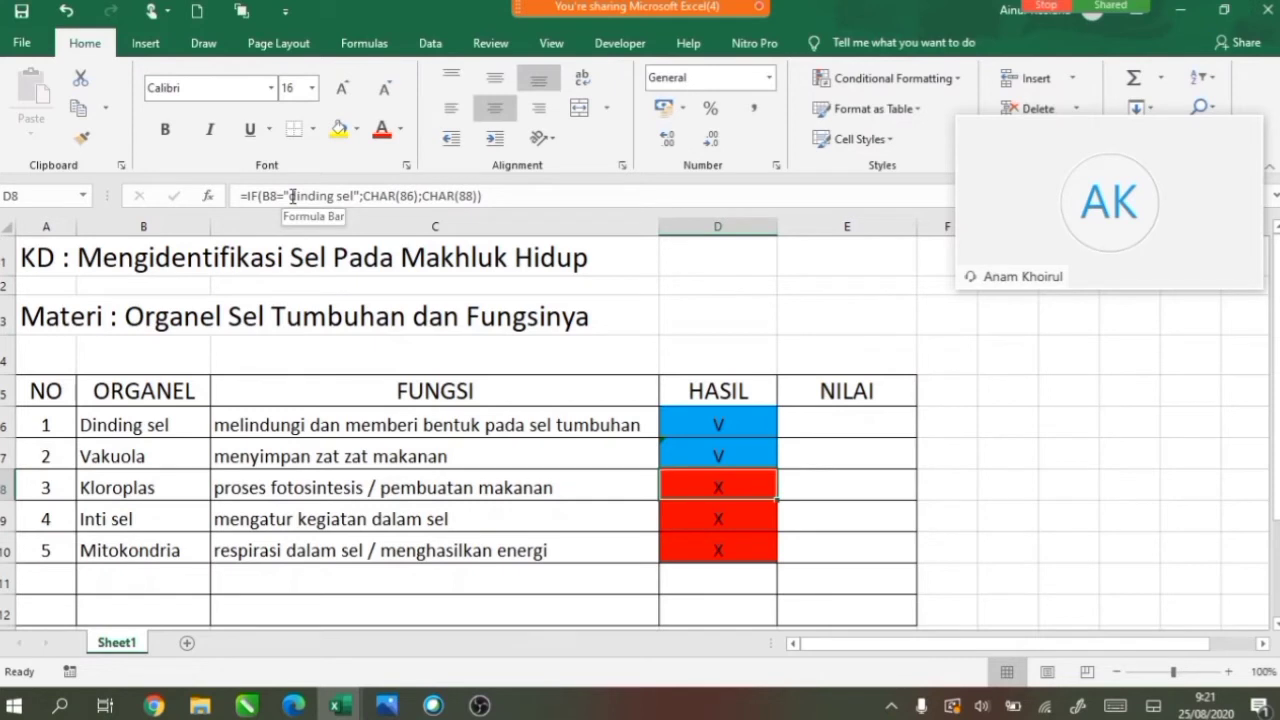
Fix D8's IF formula to test B8 for "kloroplas", correcting the quote and semicolon.
click(293, 196)
text(klo)
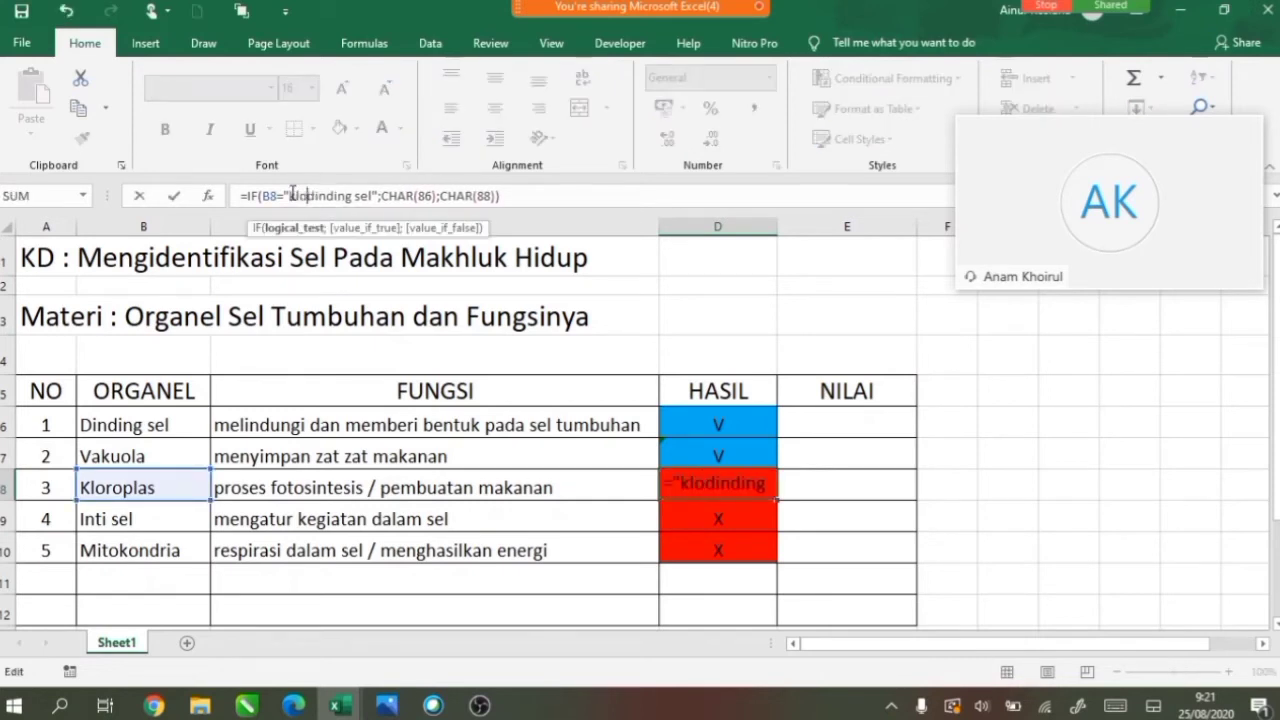
text(roplas)
key(Delete)
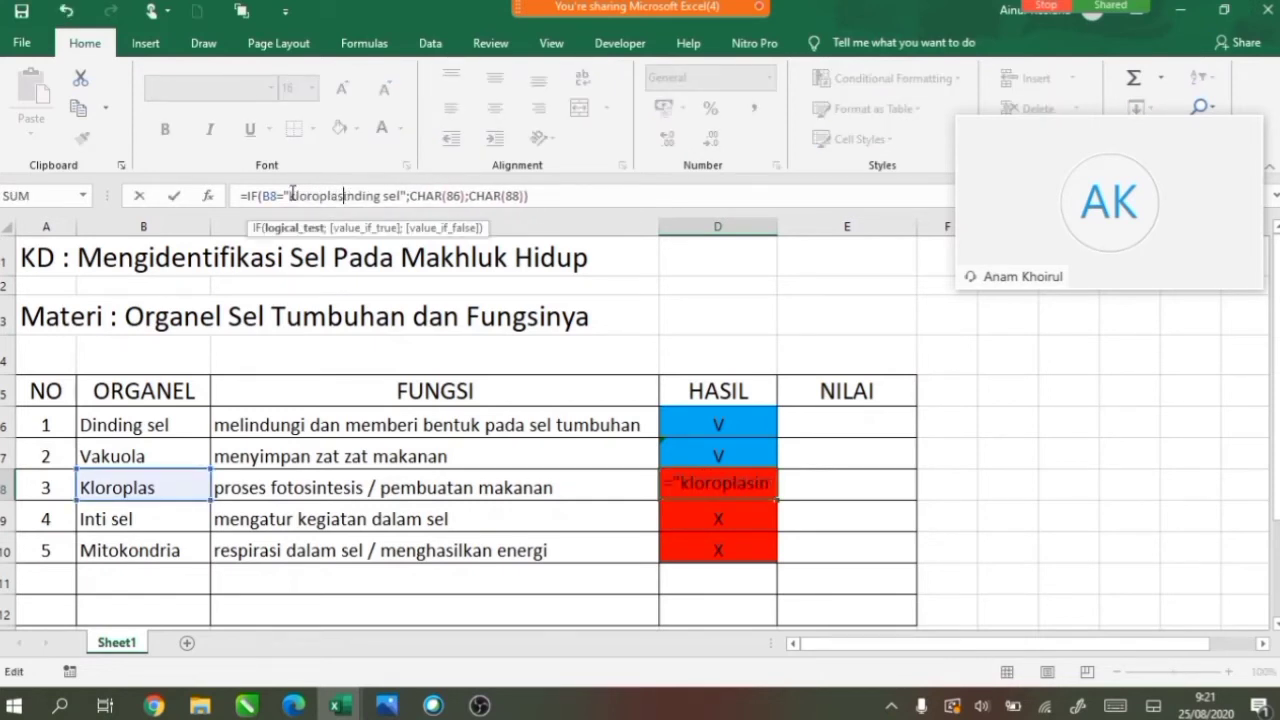
key(Delete)
key(Delete)
key(Delete)
key(Delete)
key(Delete)
key(Delete)
key(Delete)
key(Delete)
key(Delete)
key(Delete)
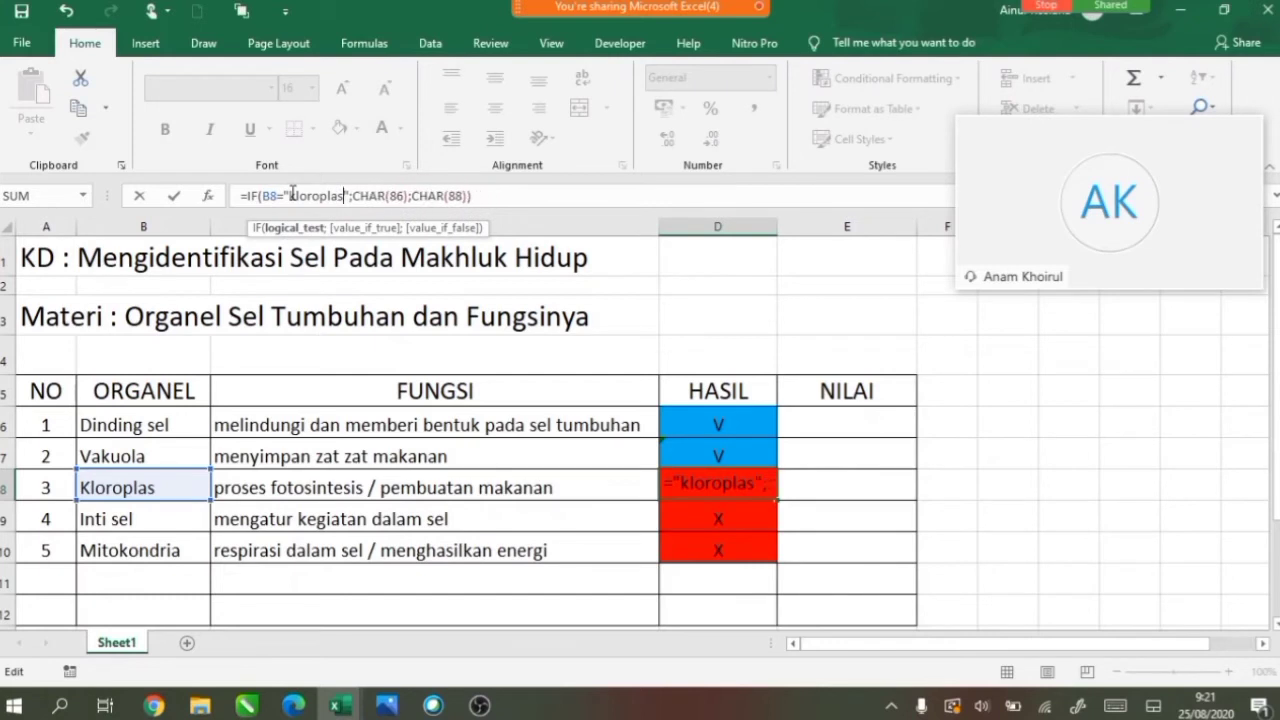
key(Delete)
text(";)
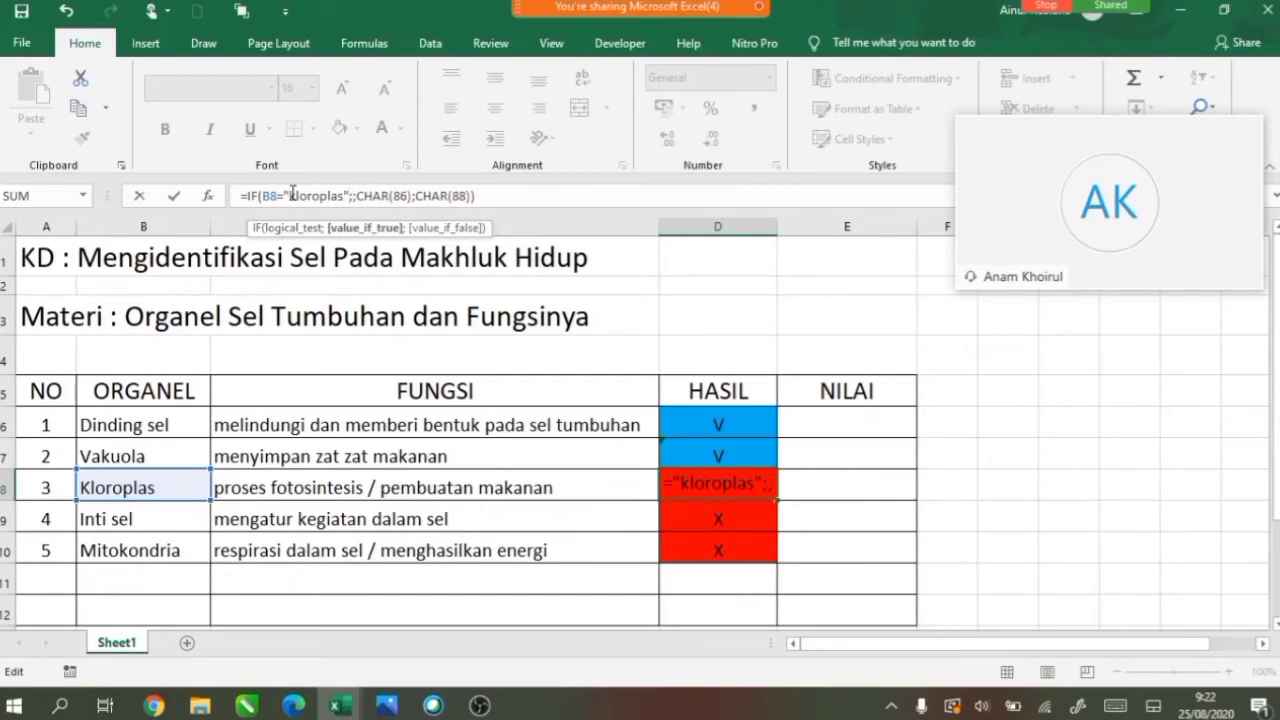
key(BackSpace)
key(Return)
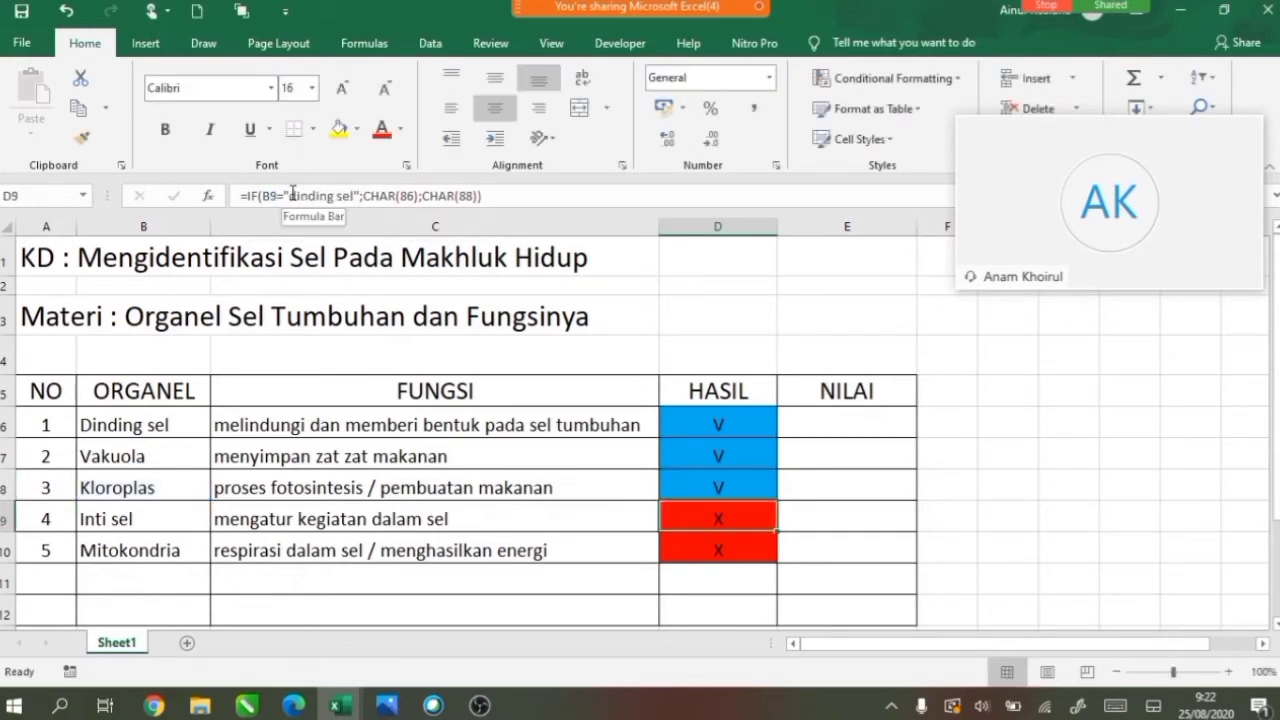
Change D9's check text to "Inti sel".
click(292, 195)
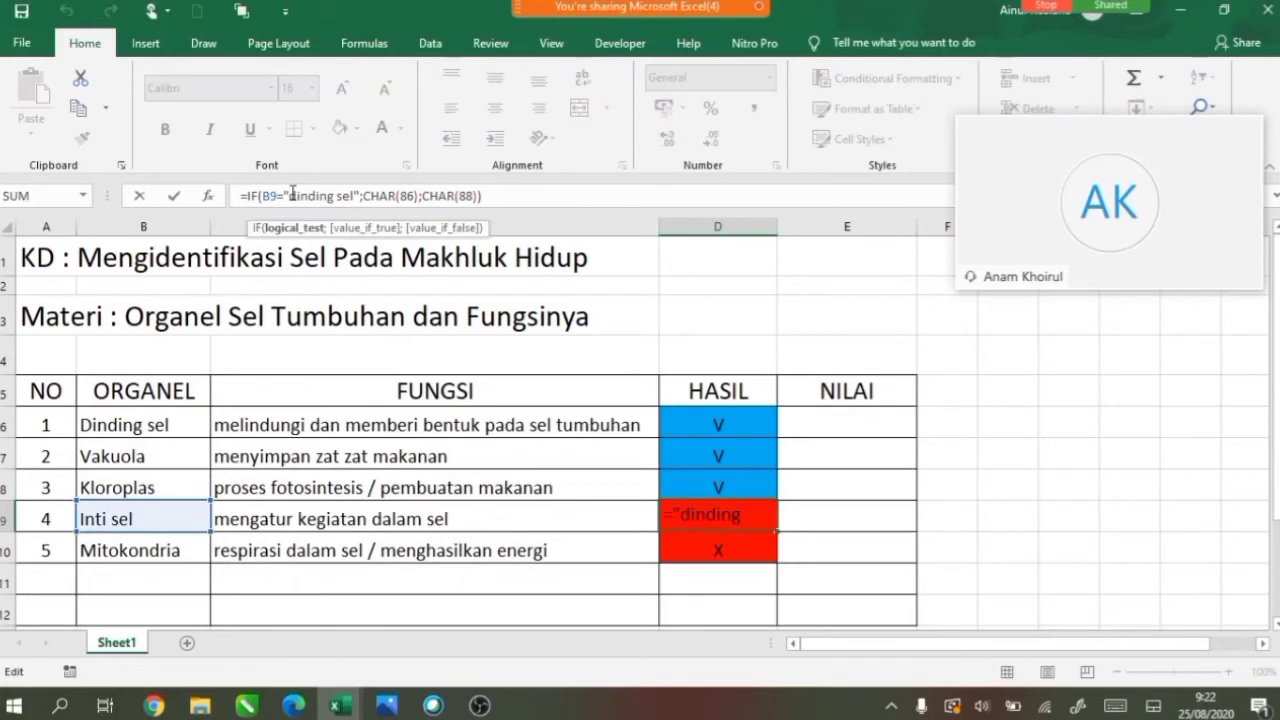
text(Int)
text(i sel)
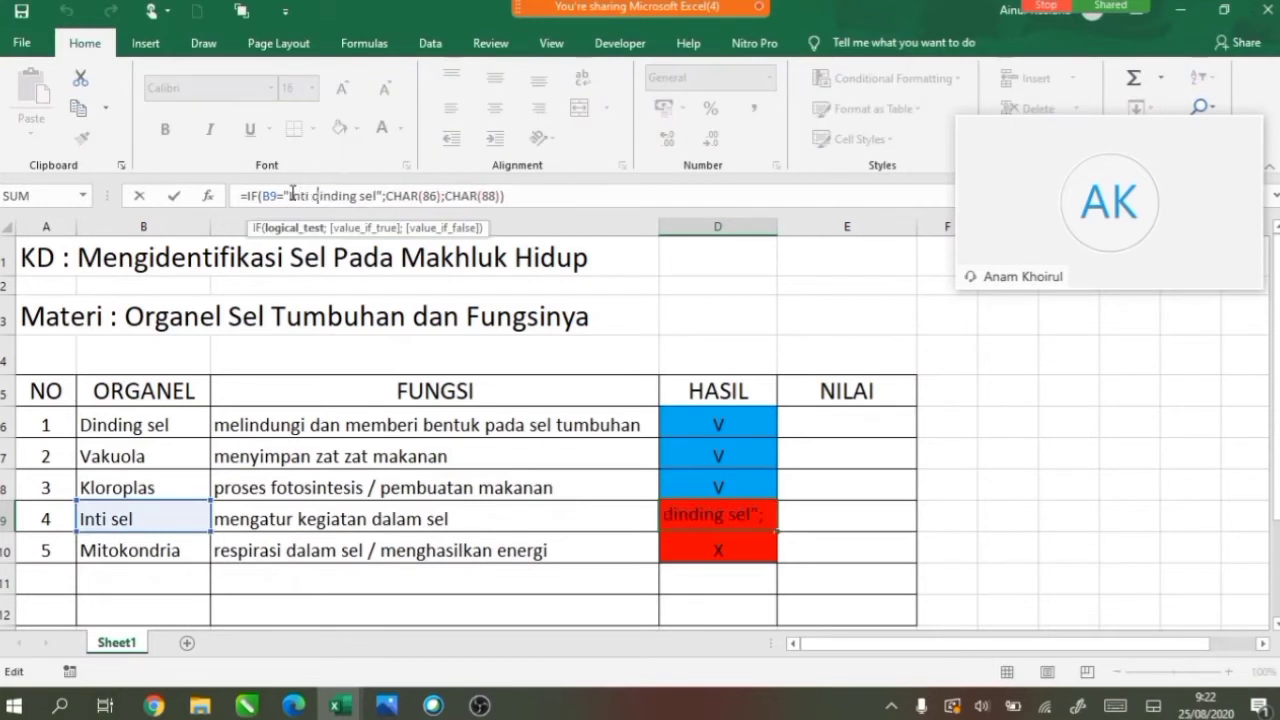
key(Delete)
key(Delete)
key(Delete)
key(Delete)
key(Delete)
key(Delete)
key(Delete)
key(Delete)
key(Delete)
key(Delete)
key(Delete)
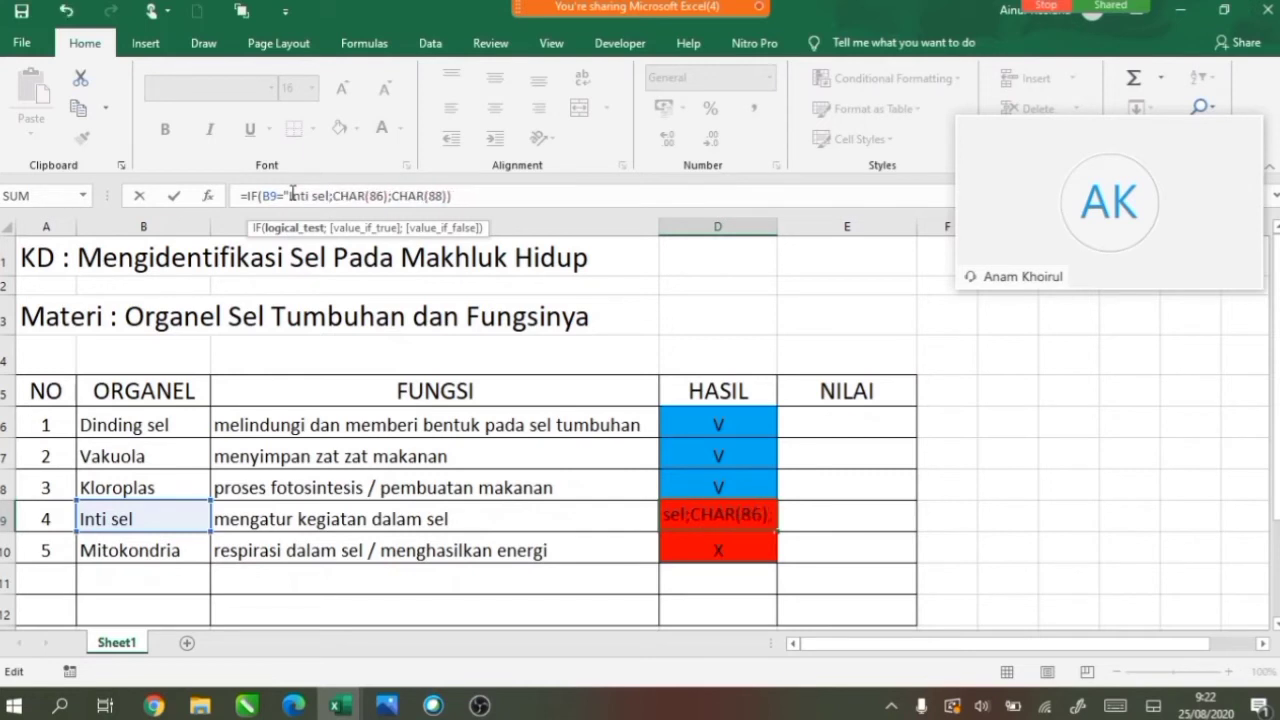
key(Right)
key(Return)
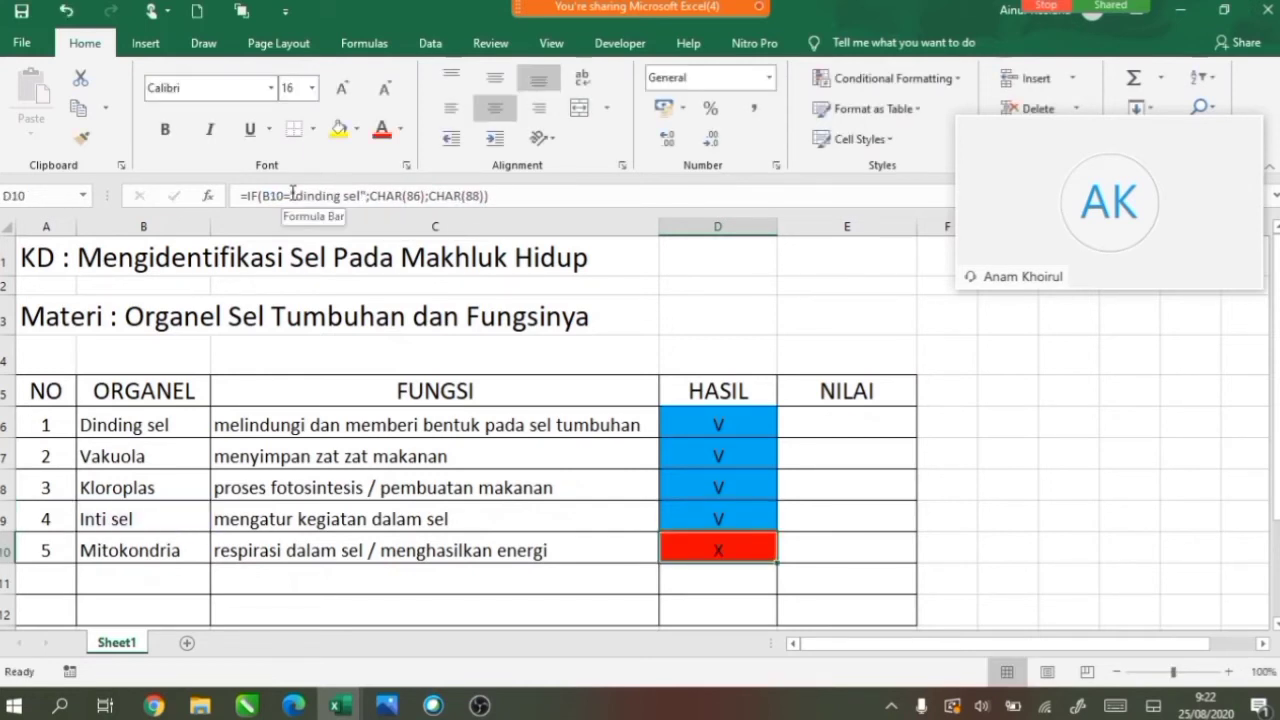
Change D10's check text to "Mitokondria", then begin typing membran into B6.
click(293, 195)
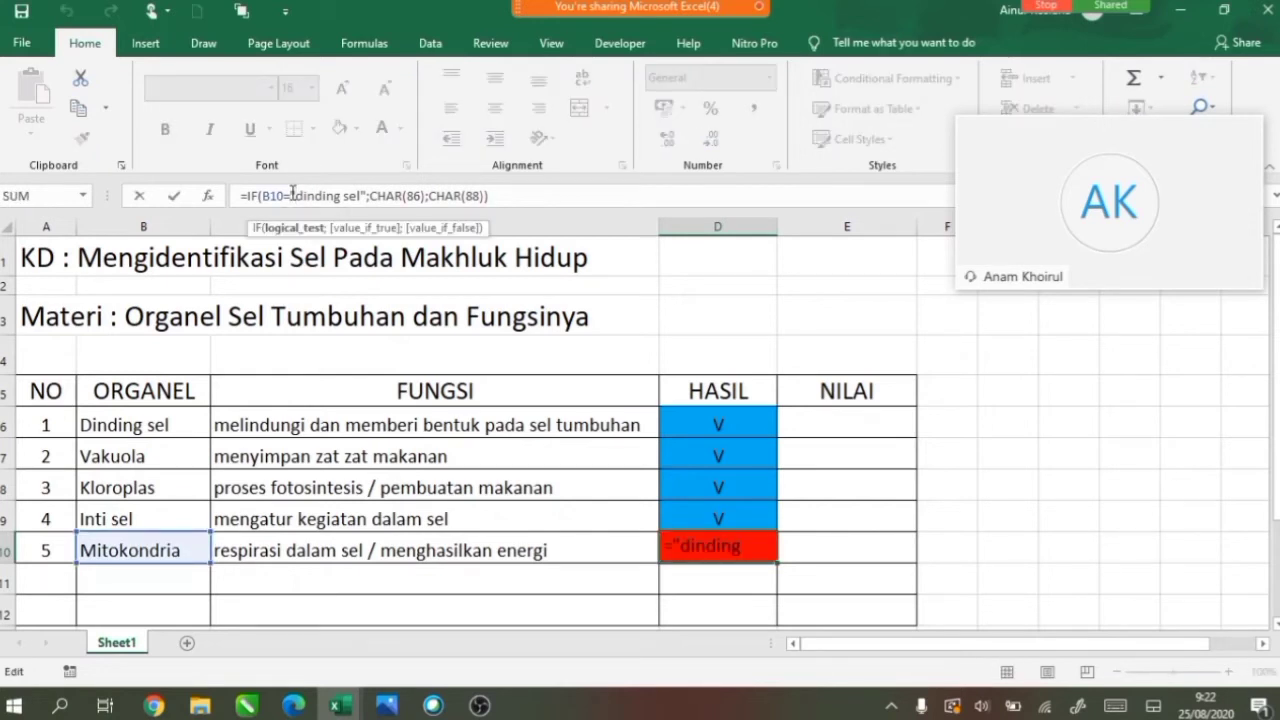
text(Mitok)
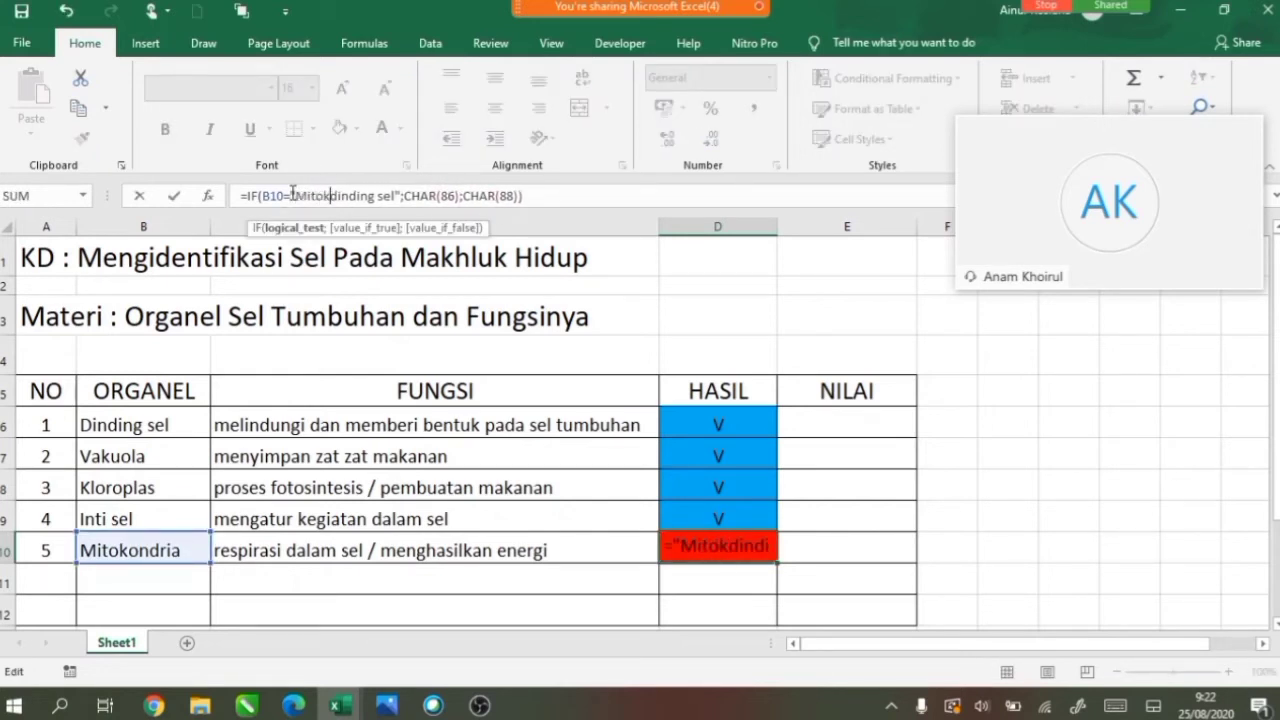
text(ondria)
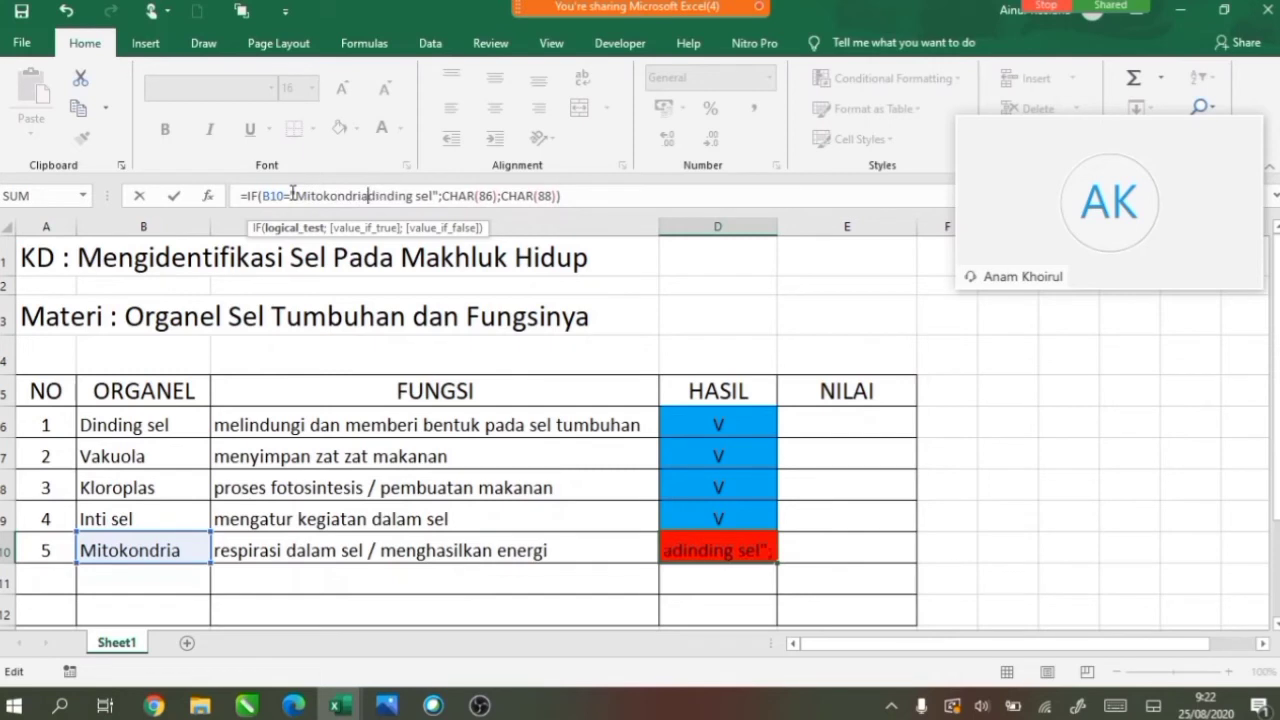
key(Delete)
key(Delete)
key(Delete)
key(Delete)
key(Delete)
key(Delete)
key(Delete)
key(Delete)
key(Delete)
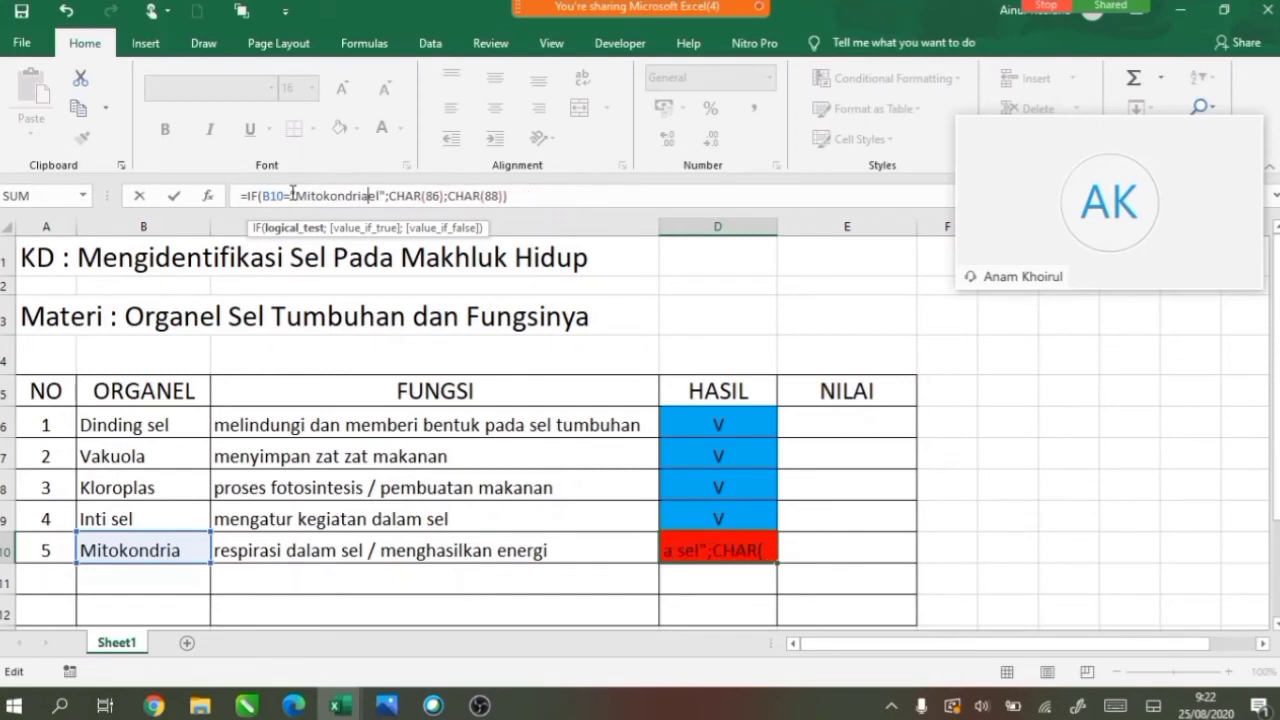
key(Delete)
key(Delete)
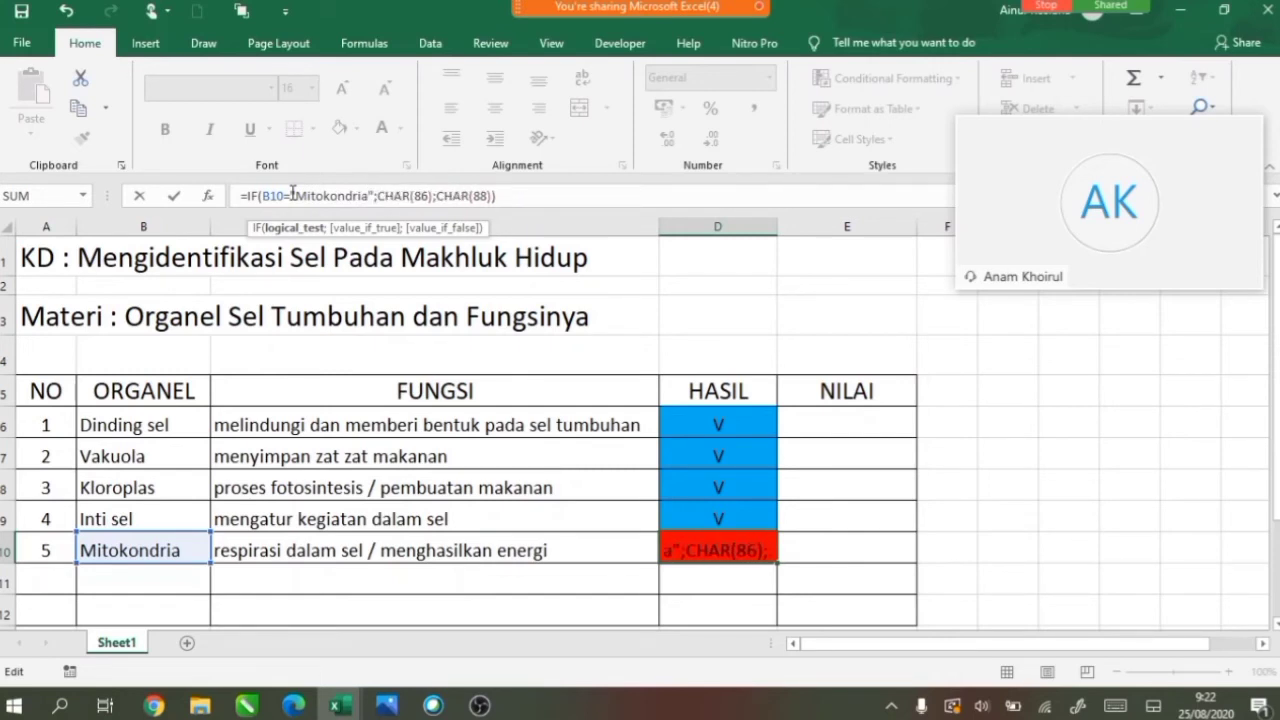
key(ctrl+Return)
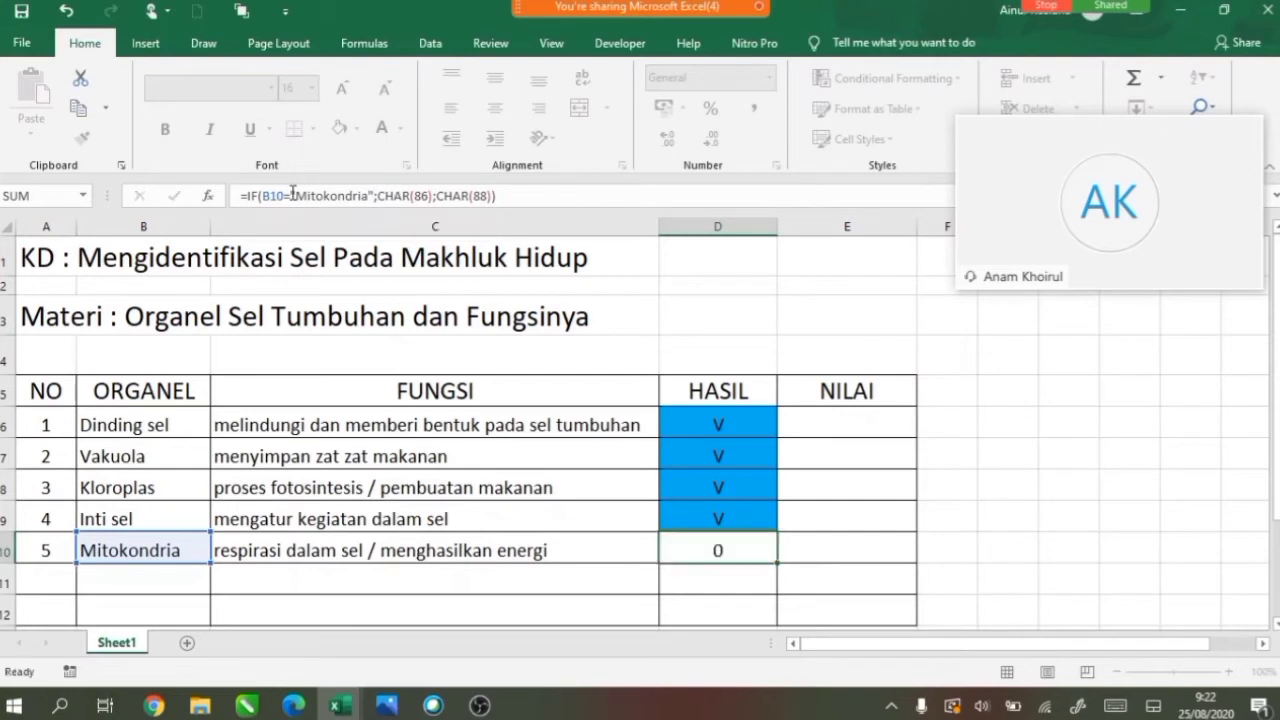
key(Return)
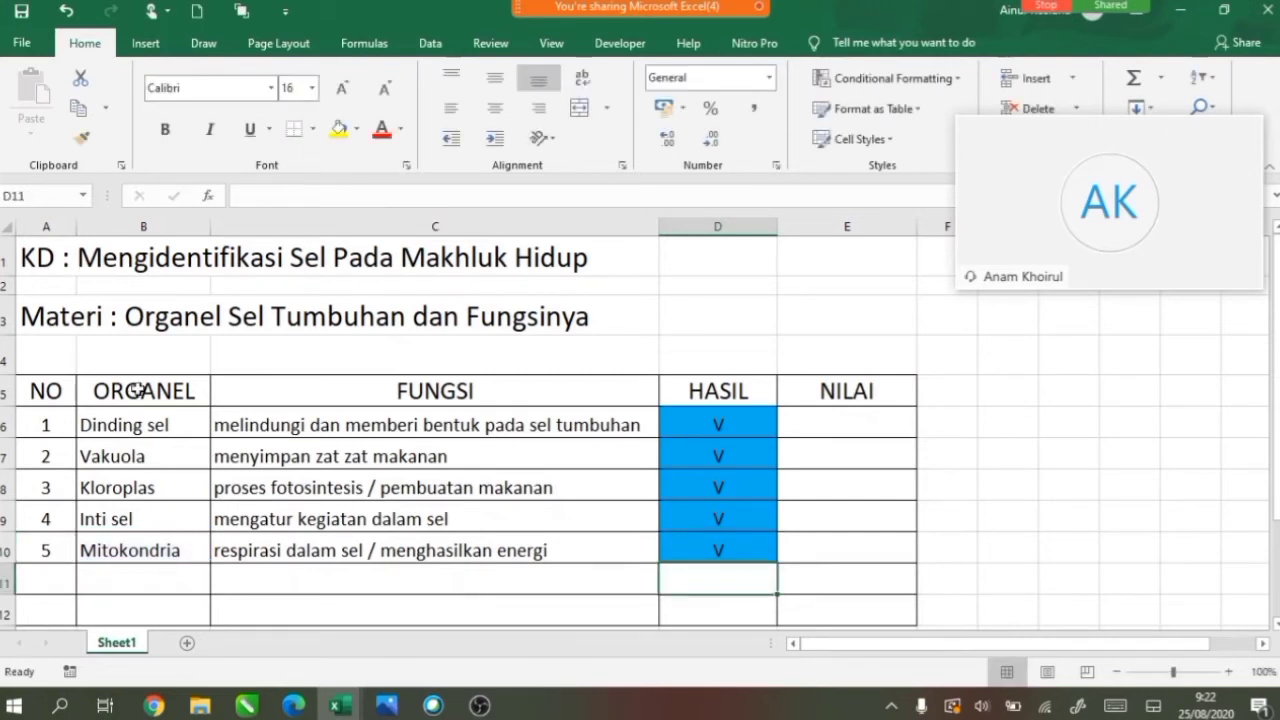
click(146, 422)
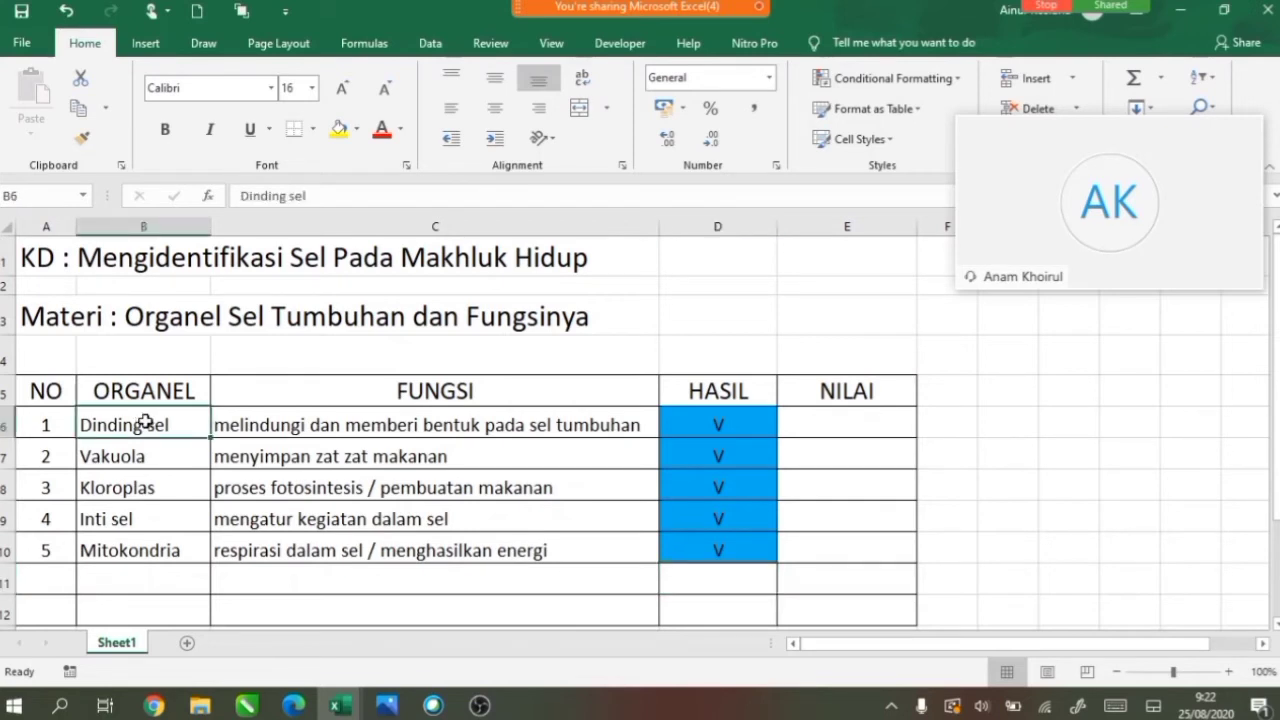
text(memb)
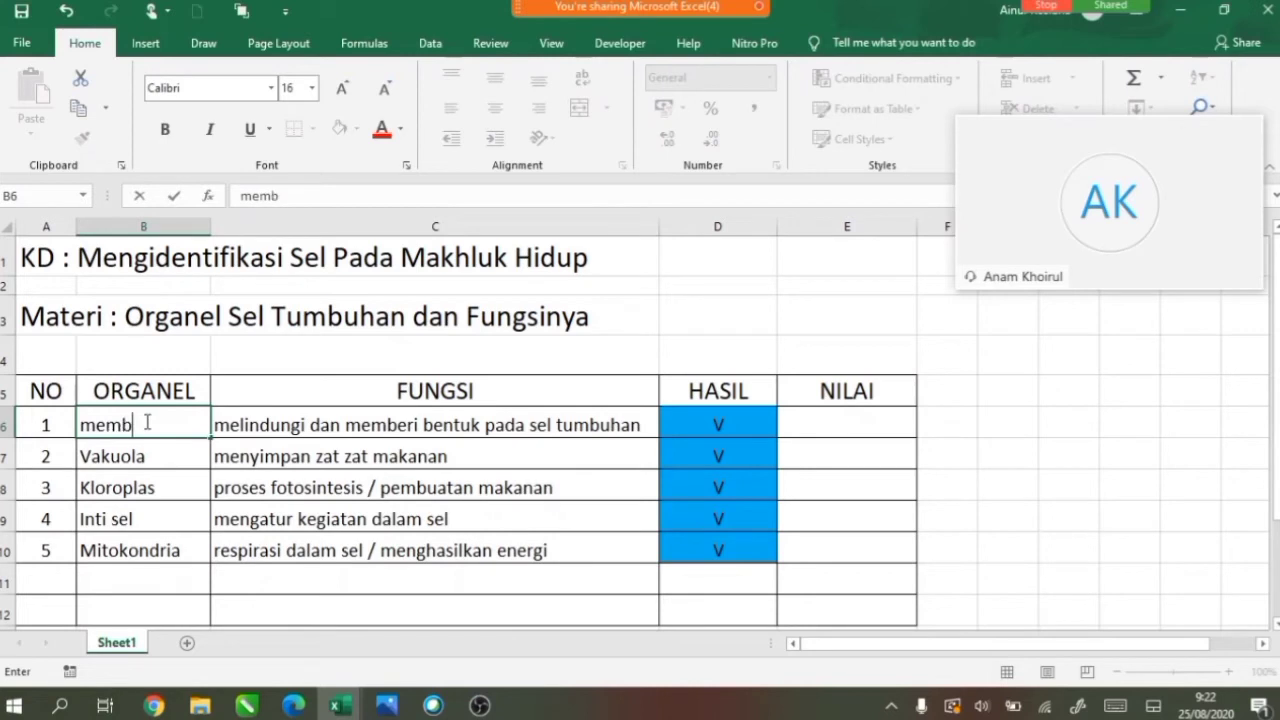
text(ran)
Enter the wrong answers membran in B6 and otak in B9.
key(Return)
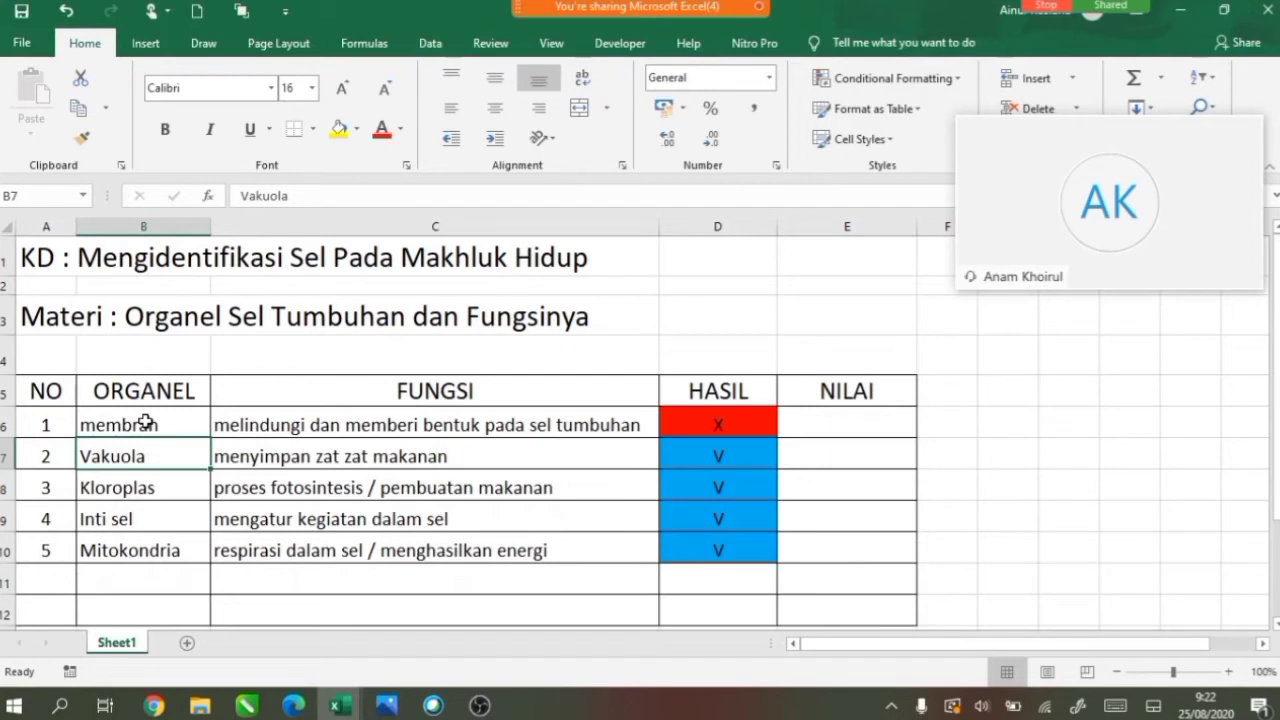
click(130, 524)
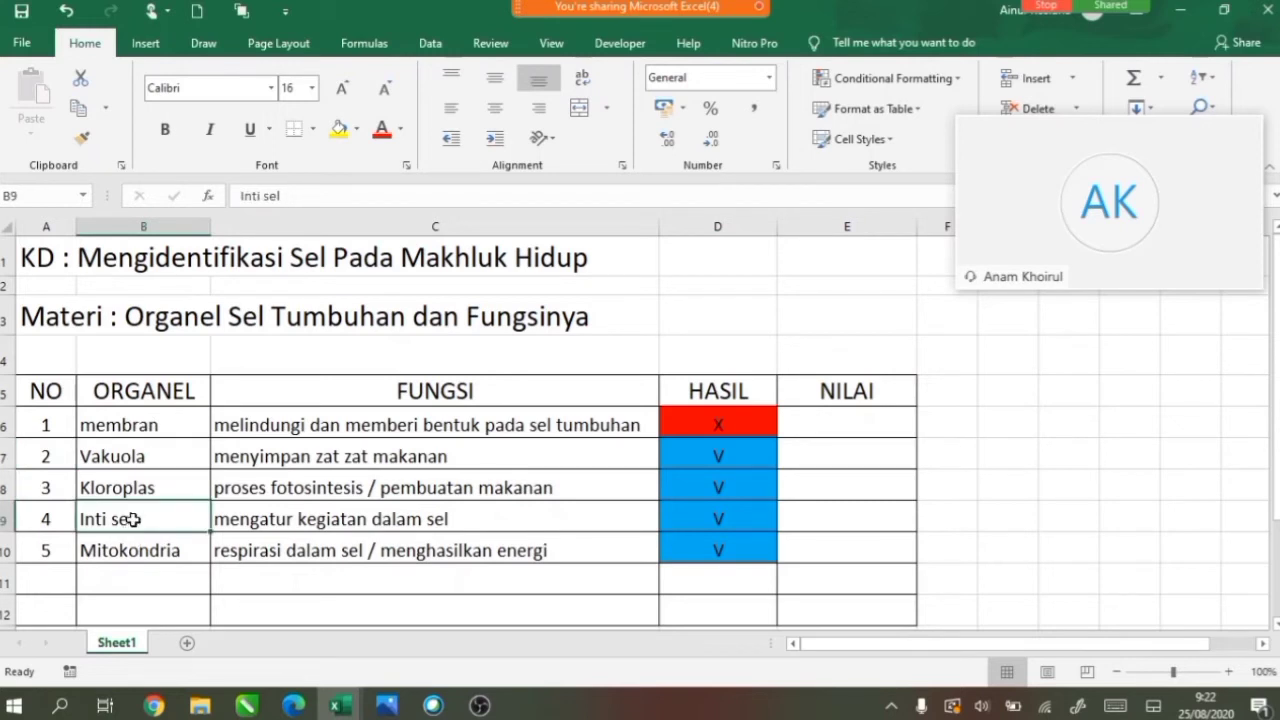
text(otak)
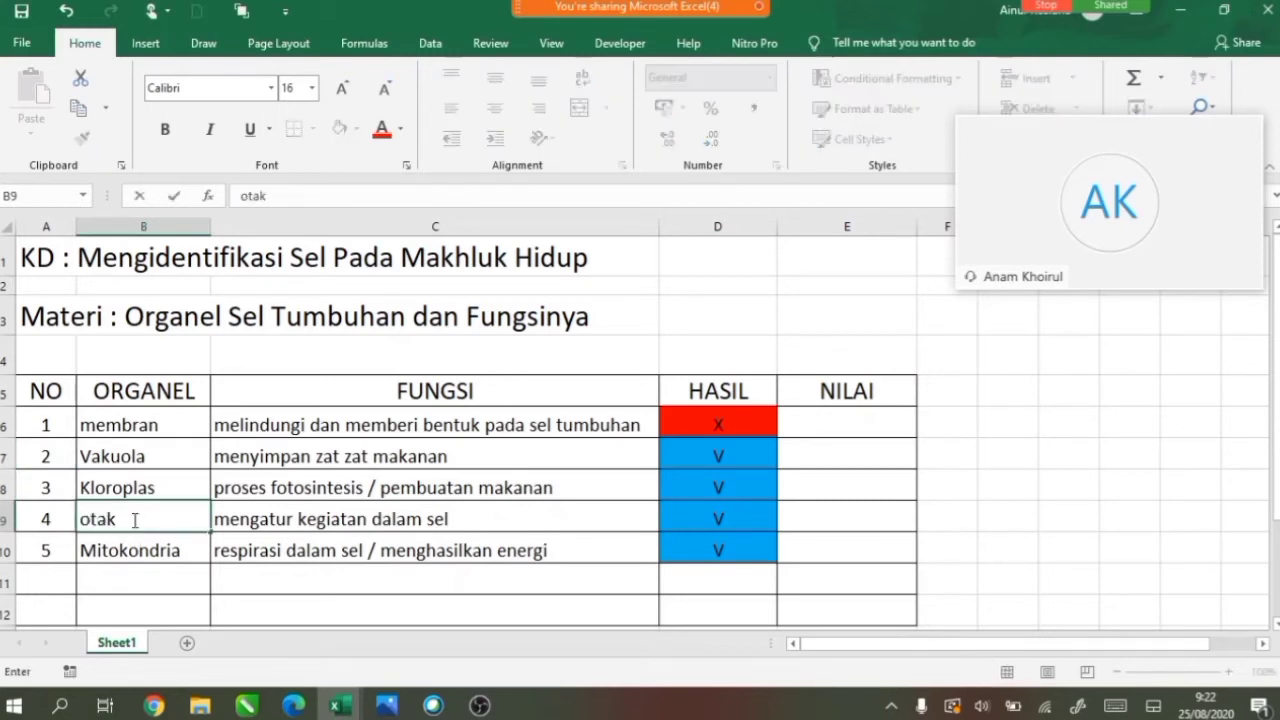
key(Return)
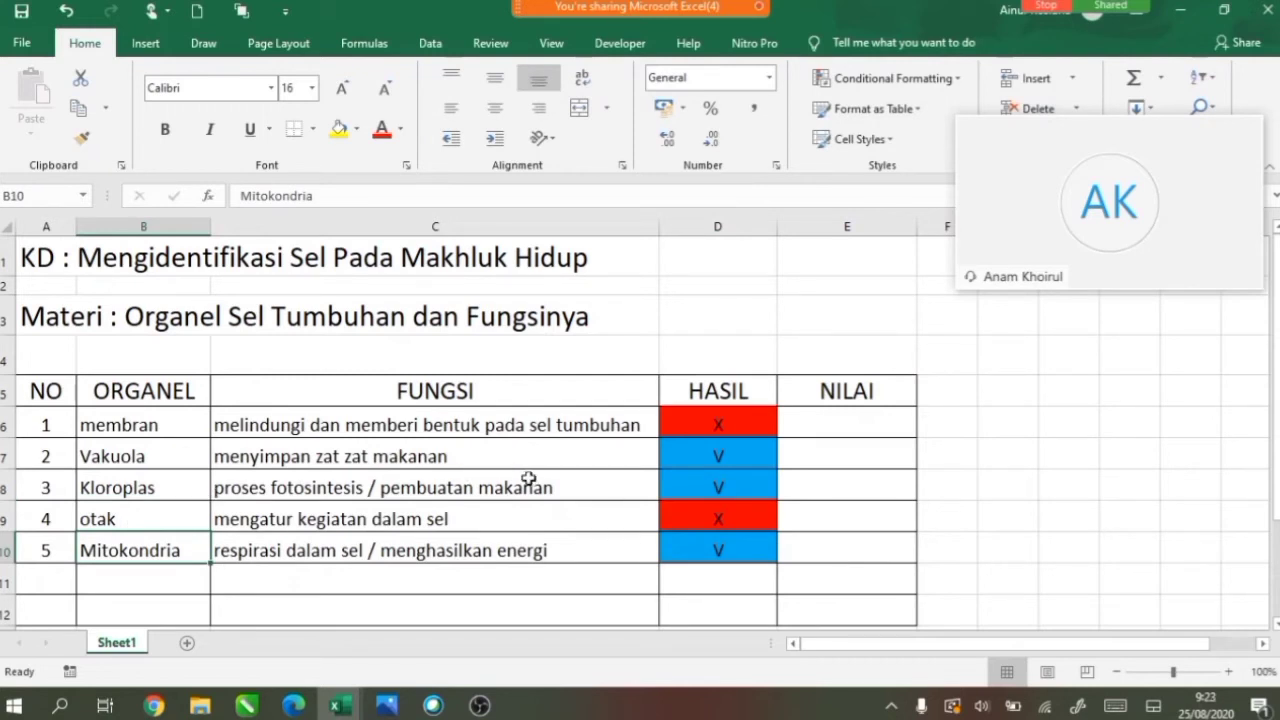
Enter =IF(D6=CHAR(86);20;0) in E6.
click(840, 421)
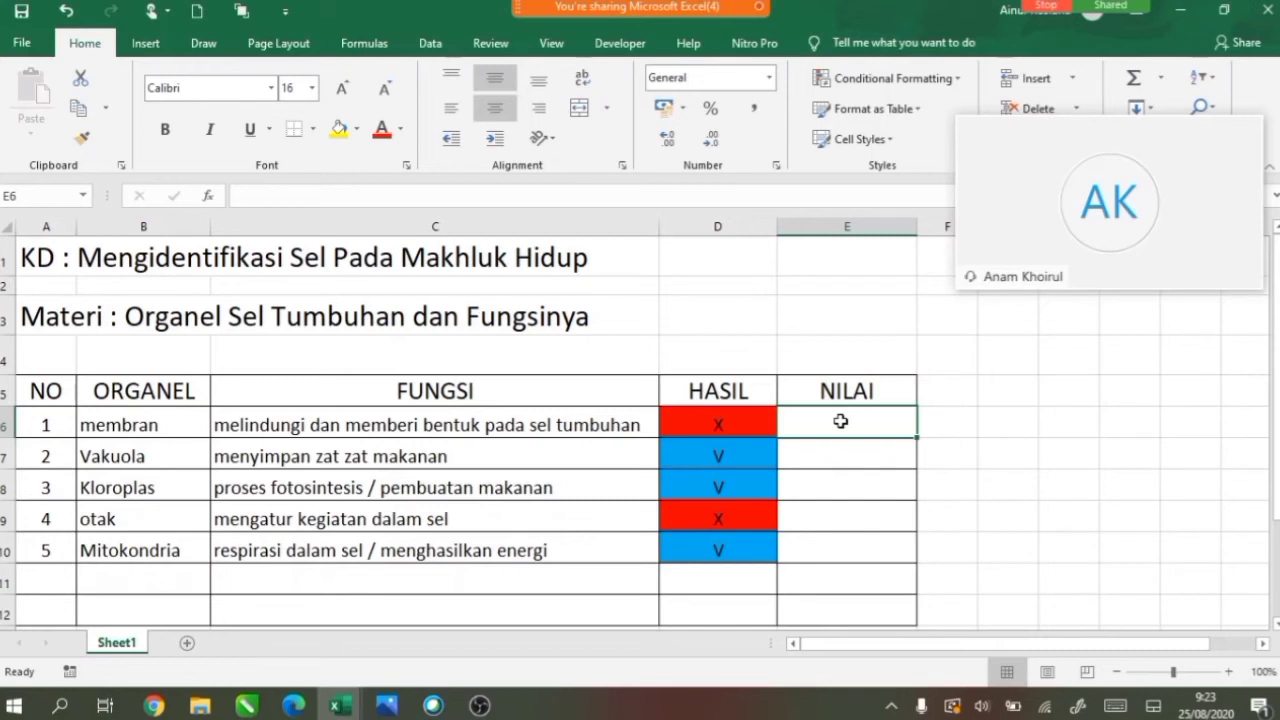
text(=if)
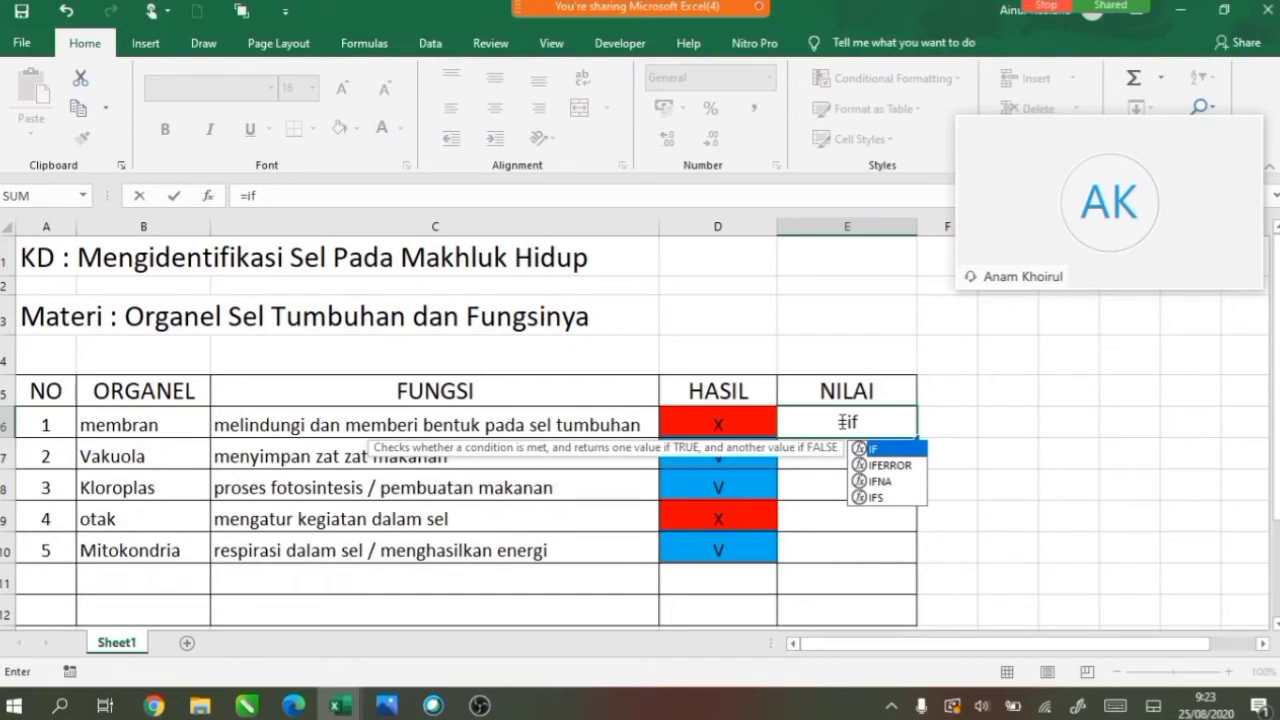
text(()
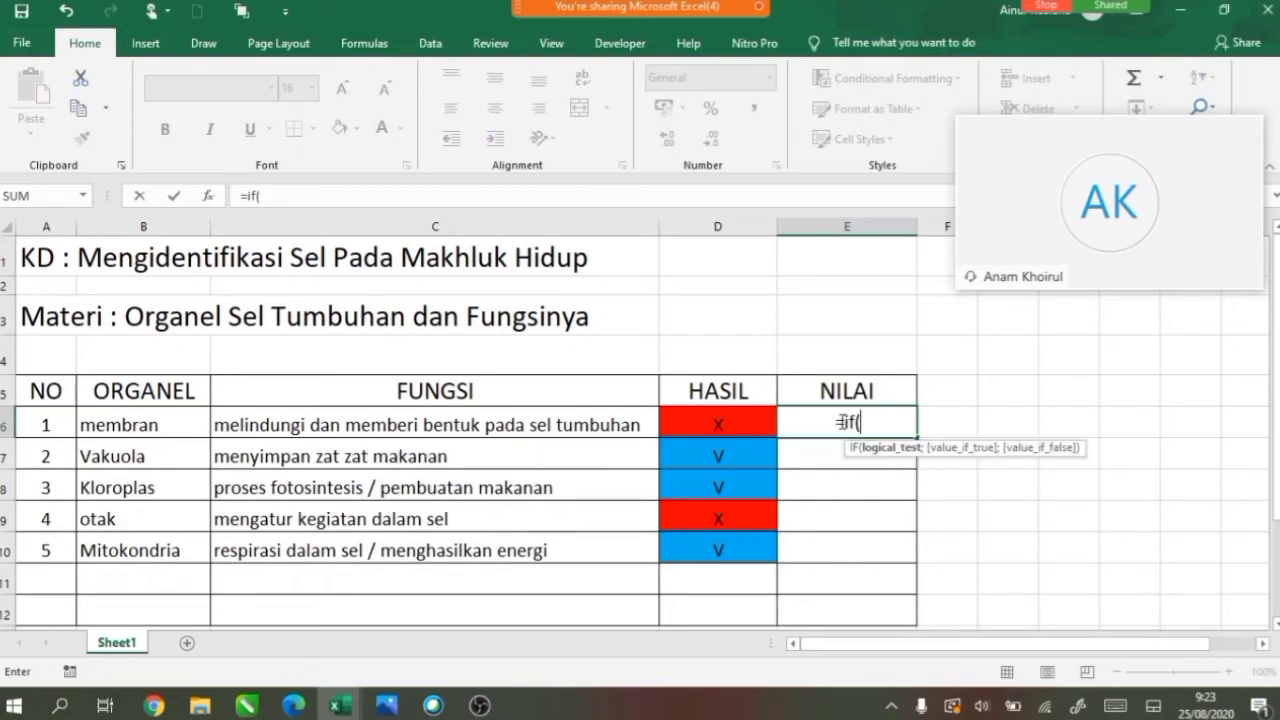
text(d6)
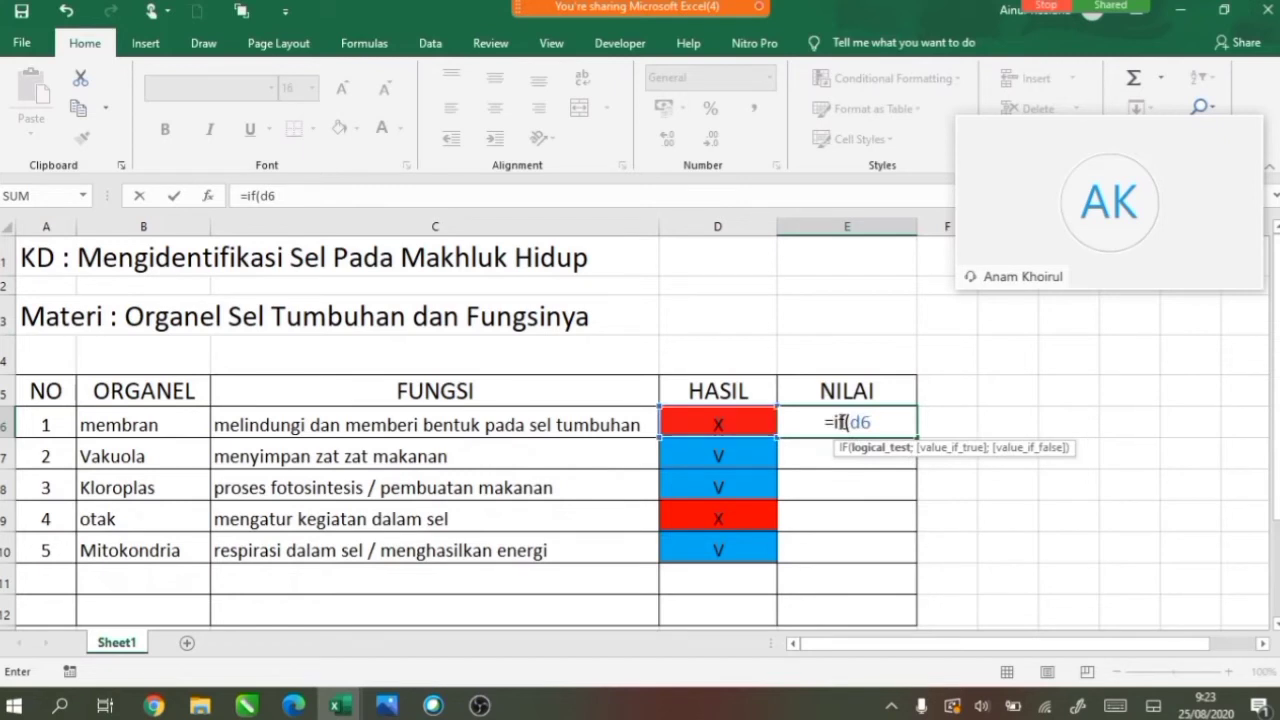
text(=)
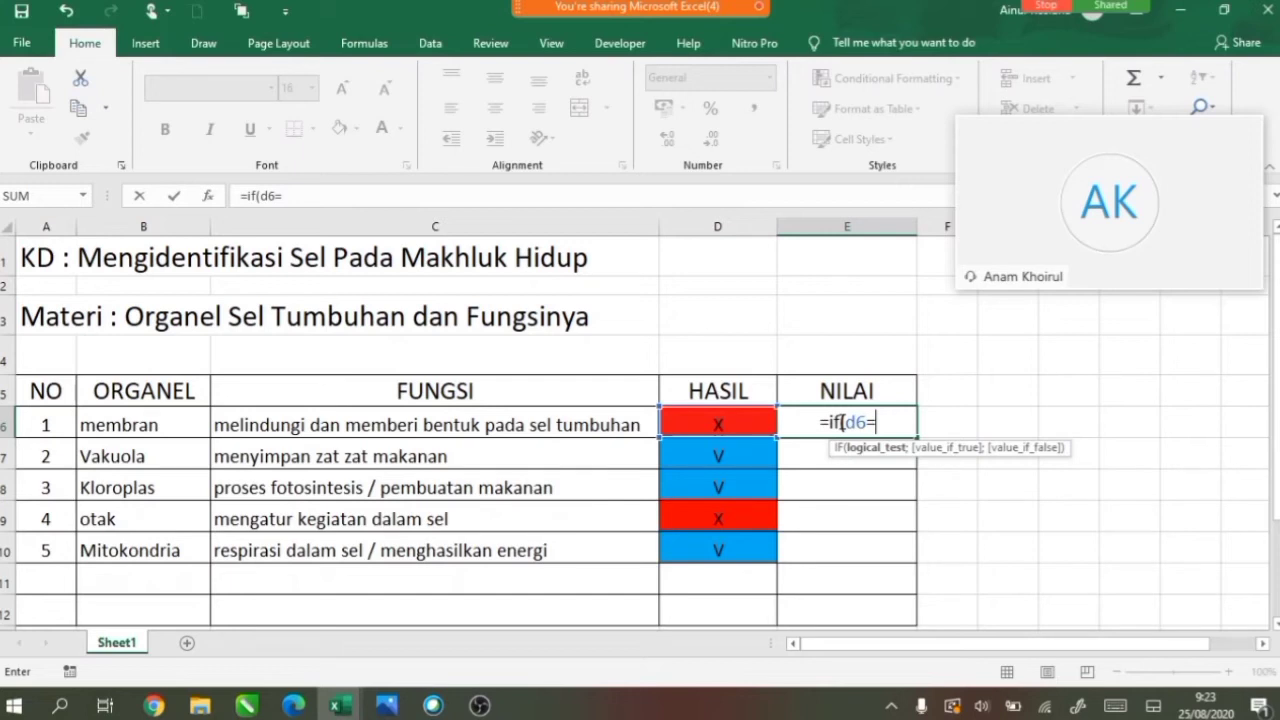
text(CHAR(8)
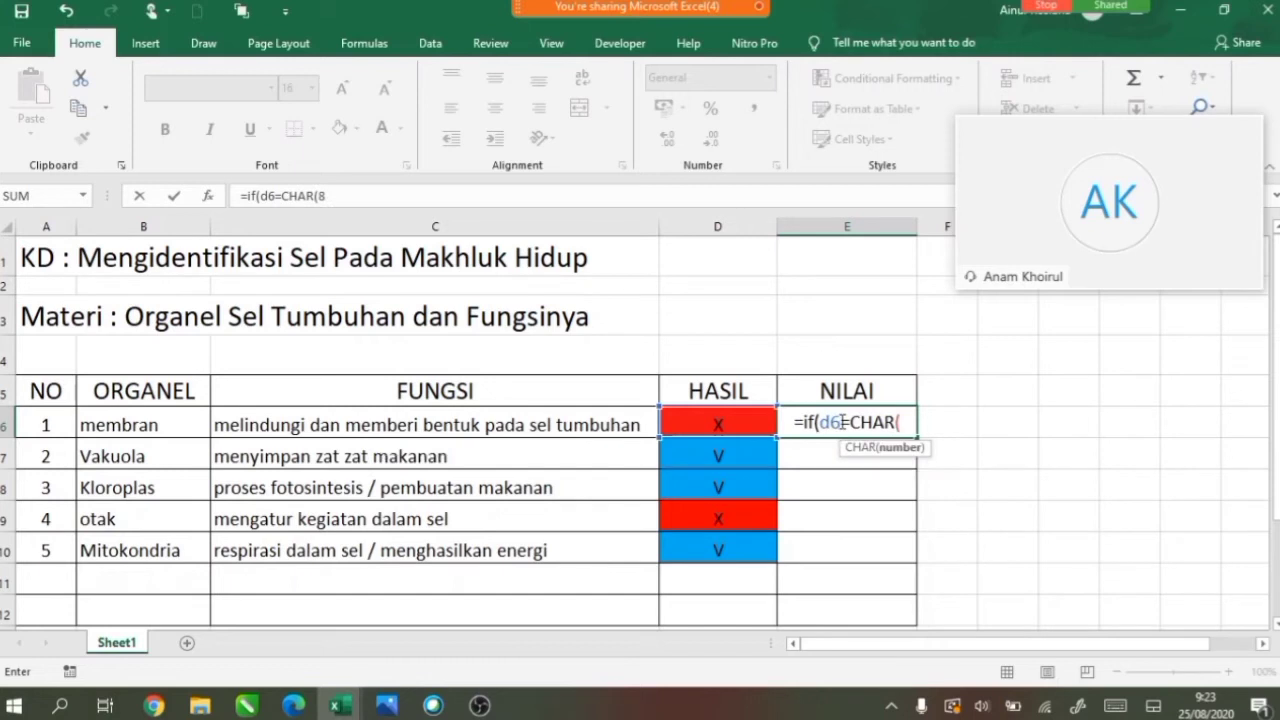
text(6))
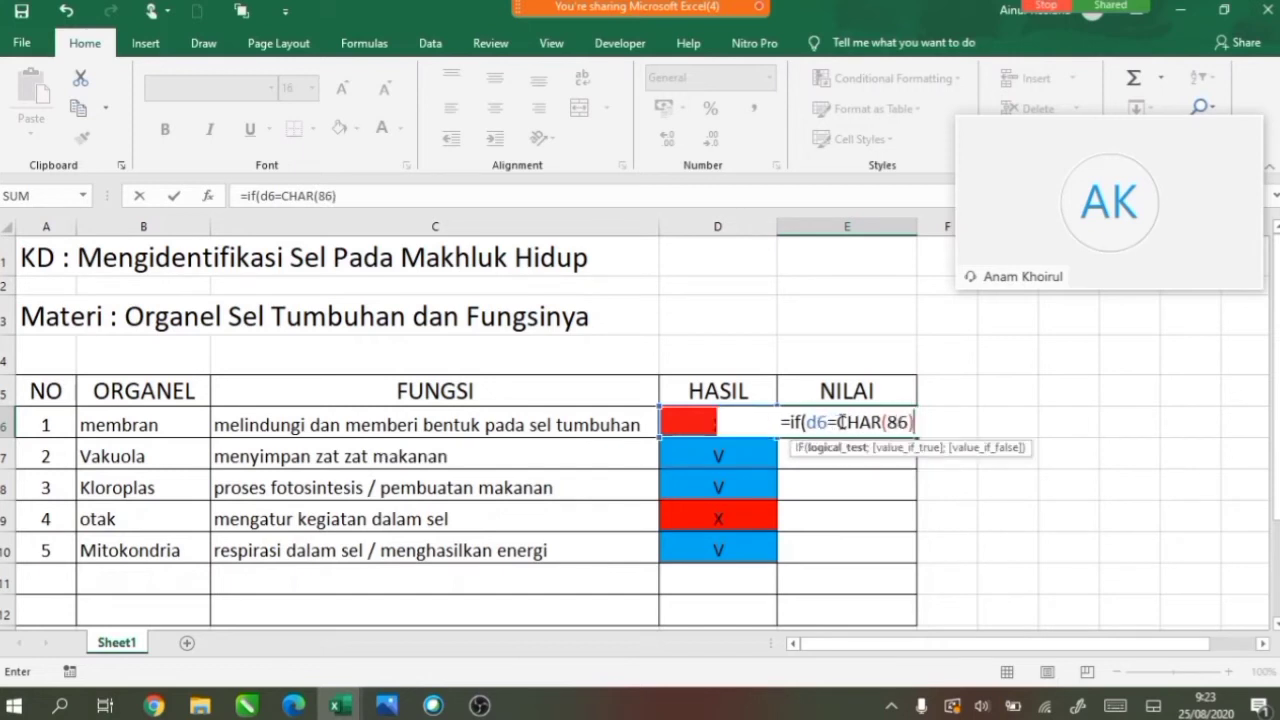
text(;)
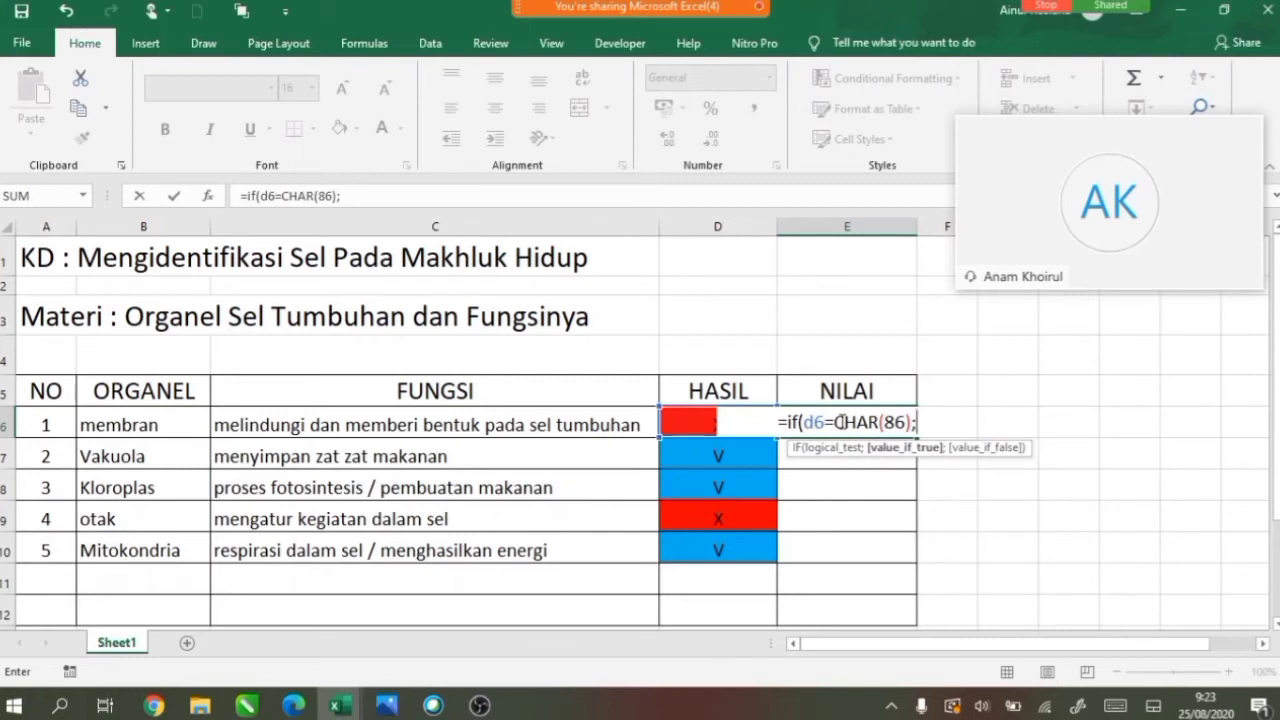
text(20)
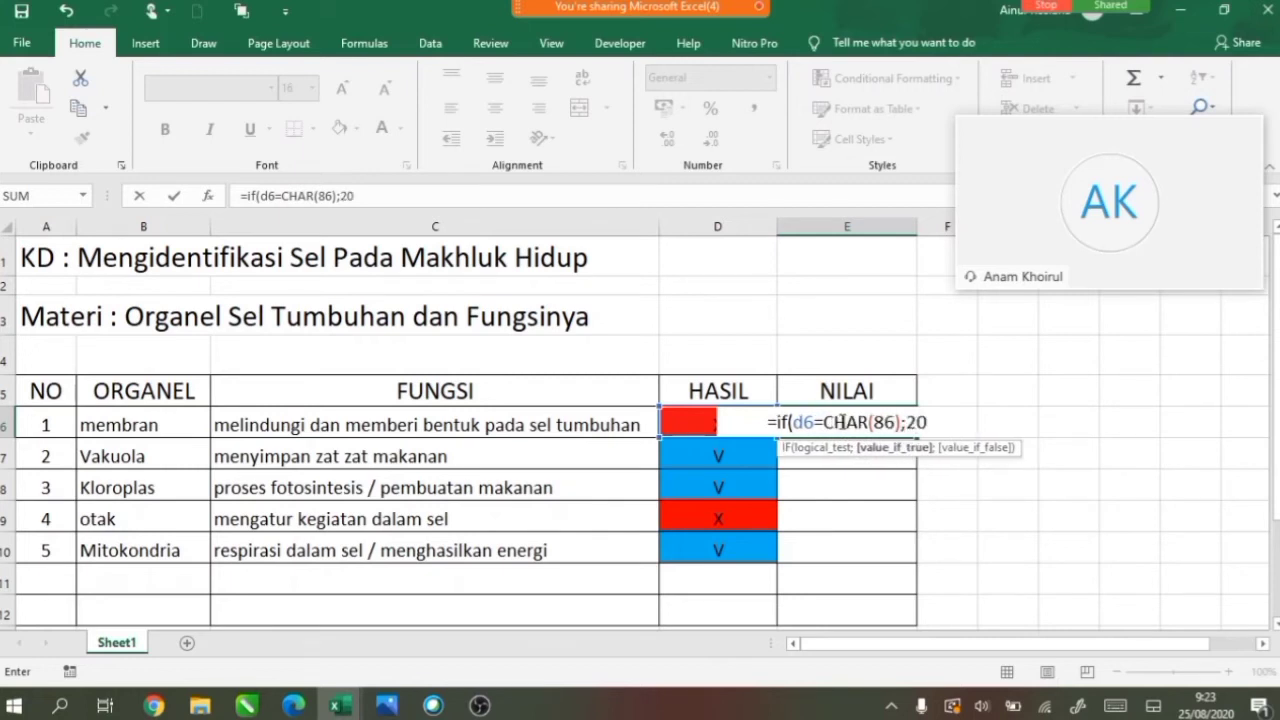
text(;)
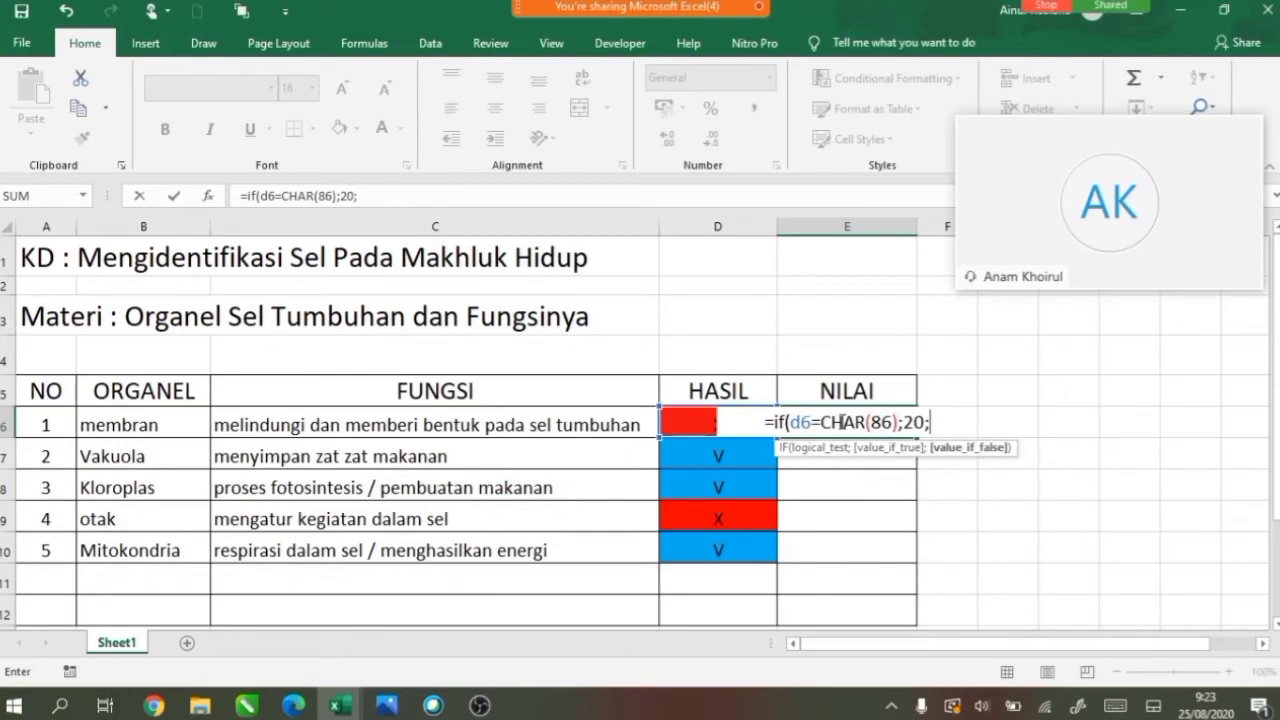
text(0)
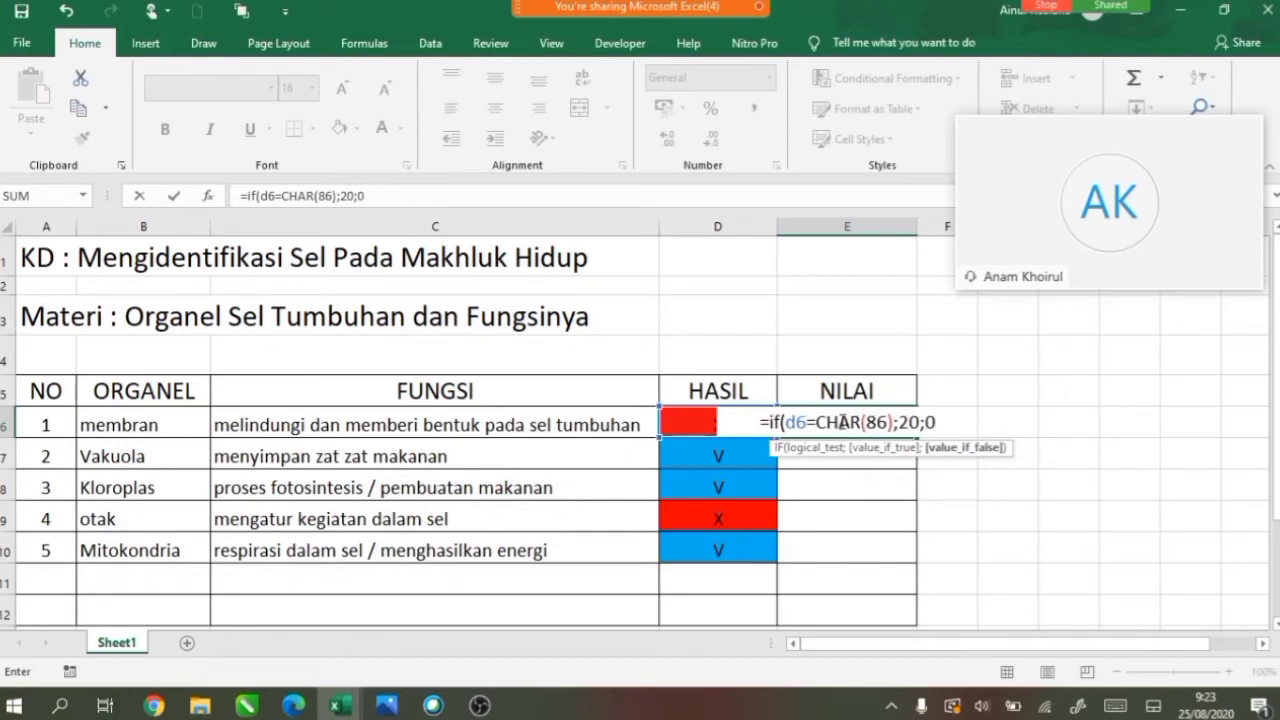
text())
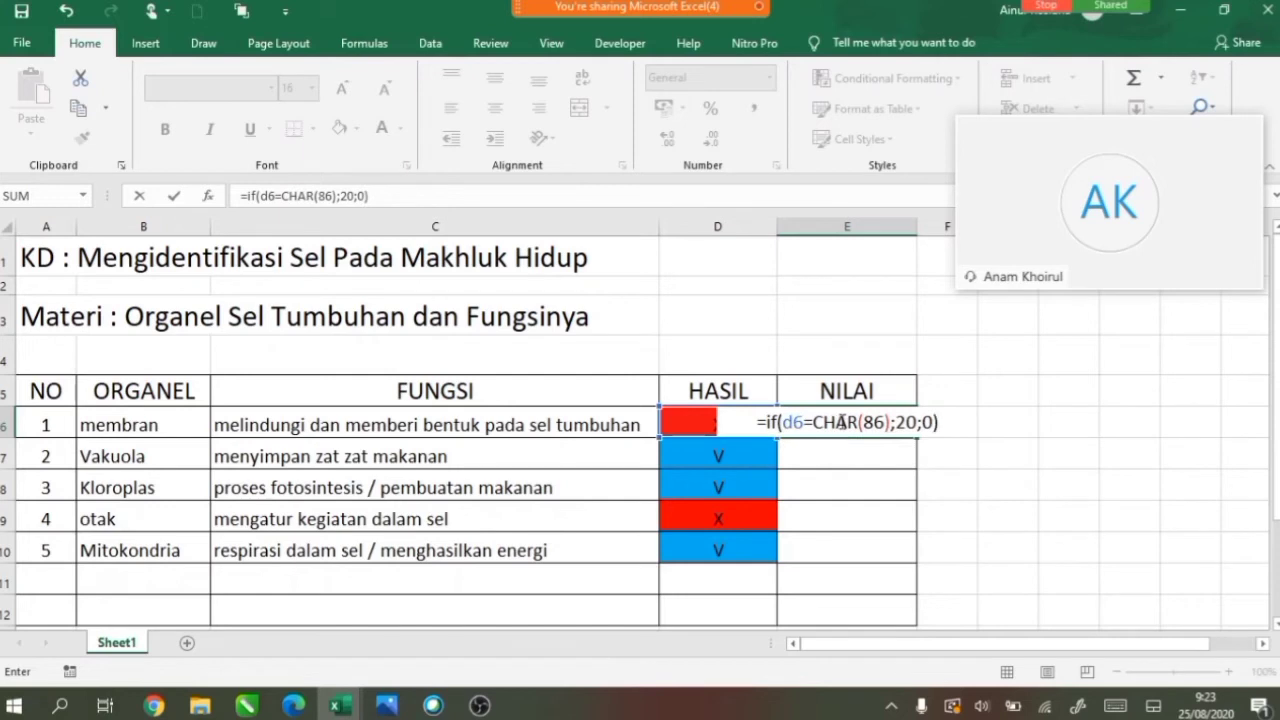
key(Return)
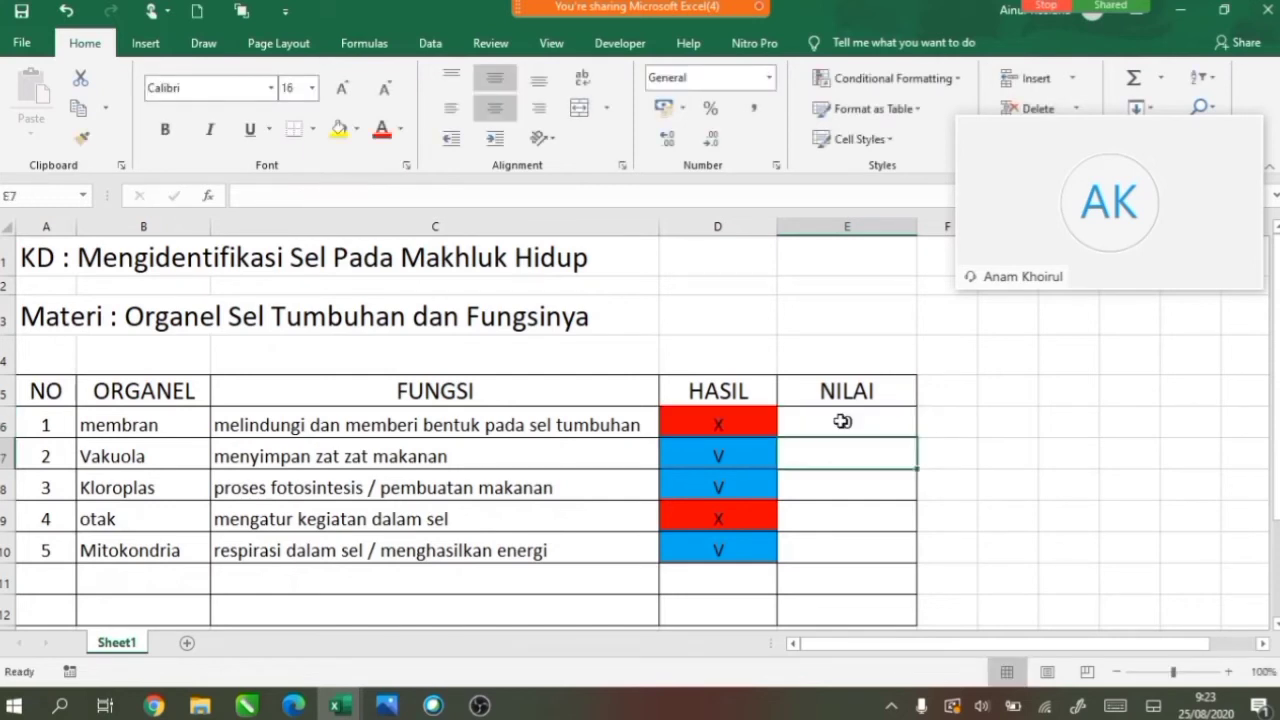
Fill the NILAI formula down to E10, scoring 0, 20, 20, 0, 20.
click(845, 421)
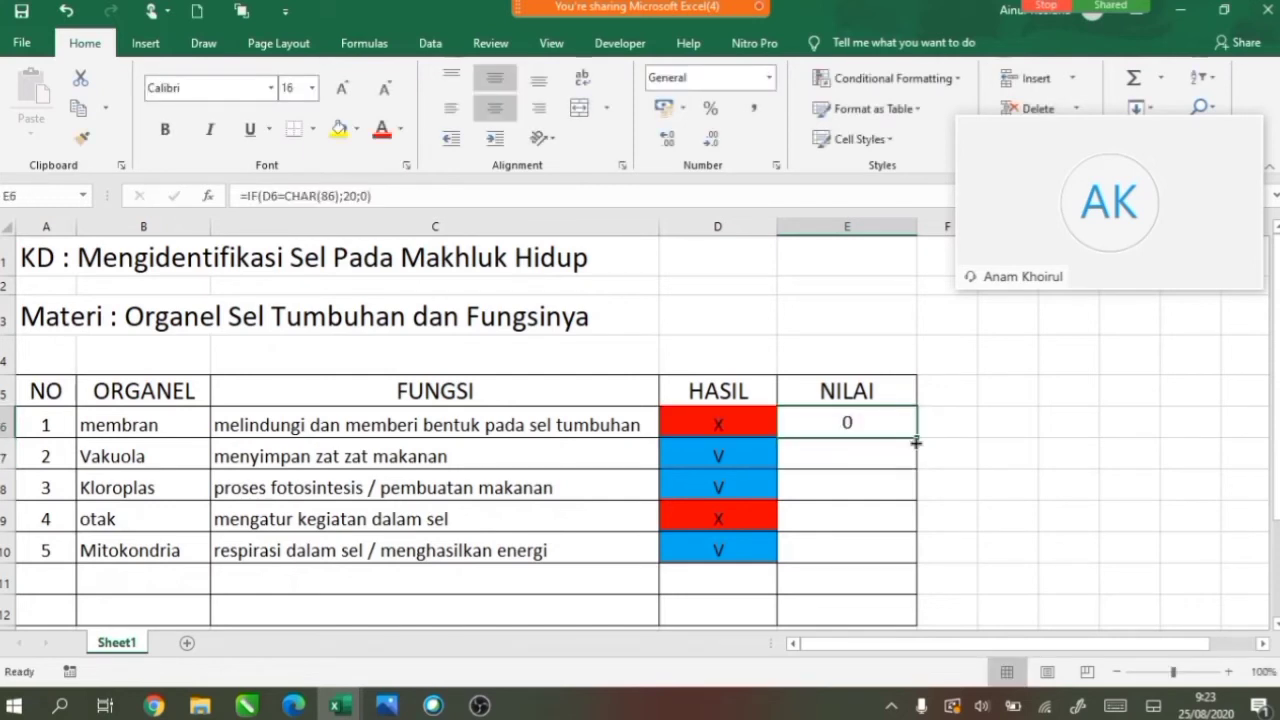
drag(917, 439, 904, 556)
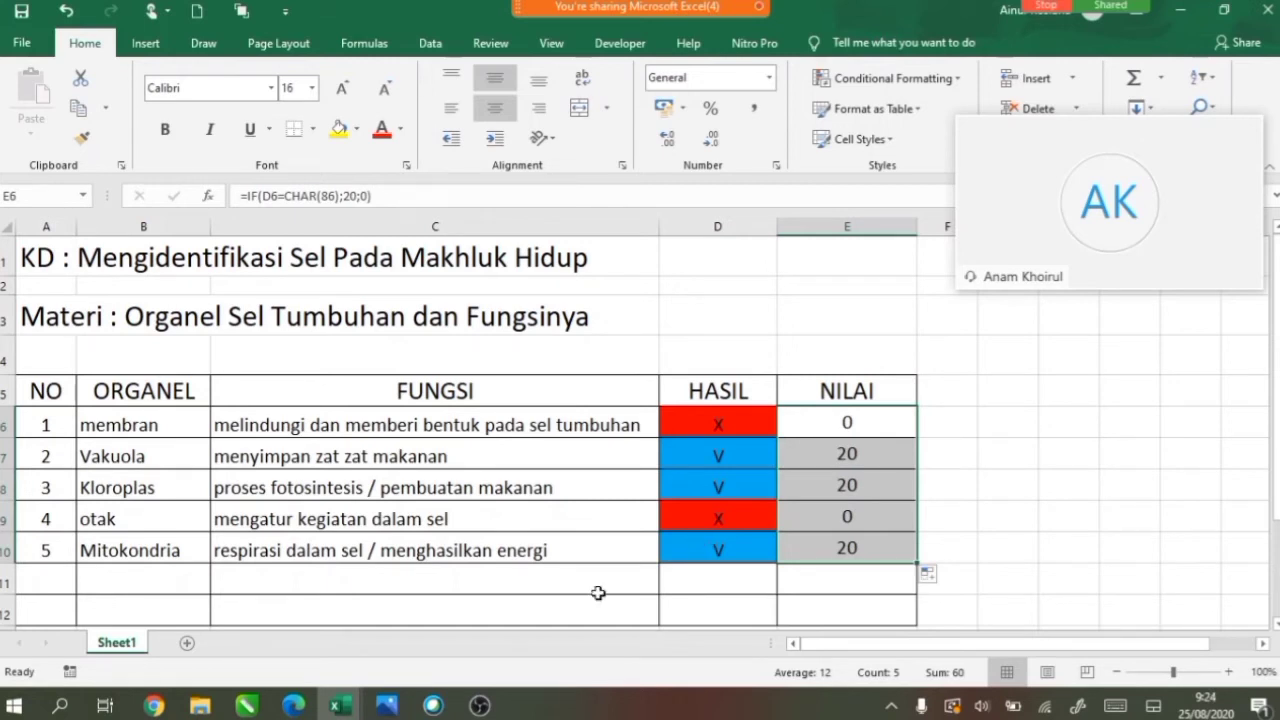
click(532, 619)
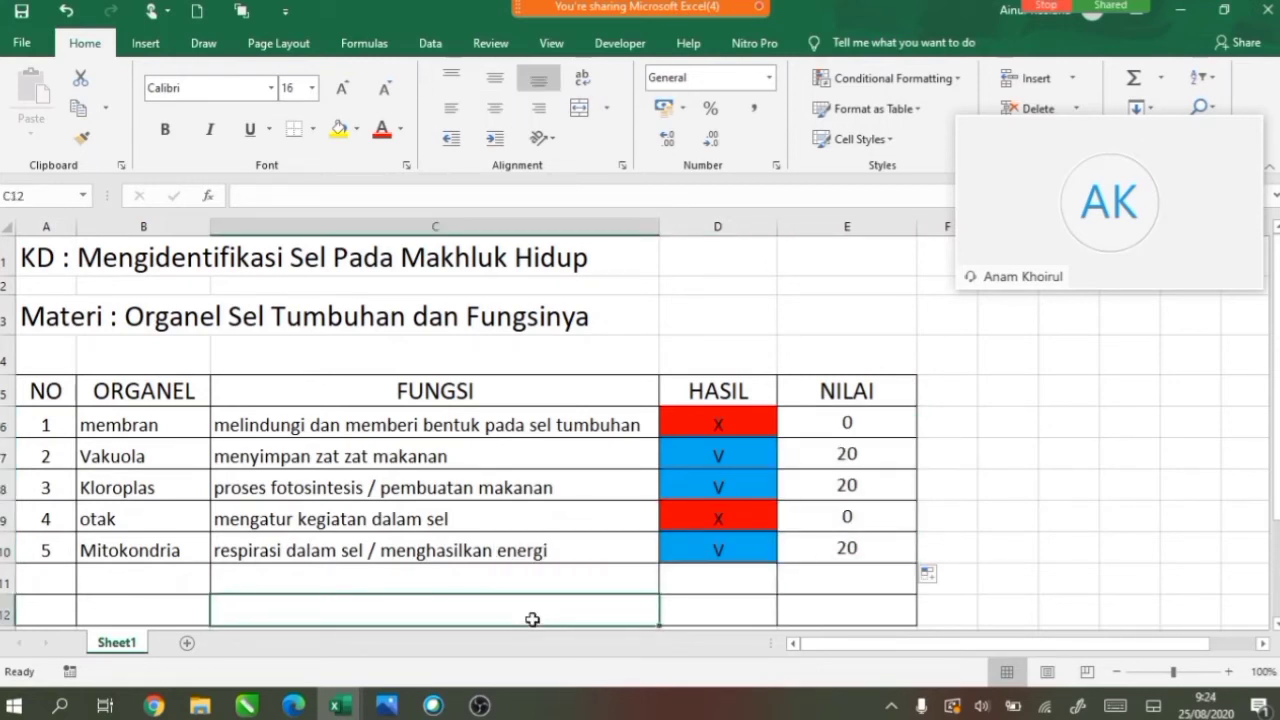
Label C12 'score total' and enter =SUM(E6:E10) in E12, totalling 60.
text(scor)
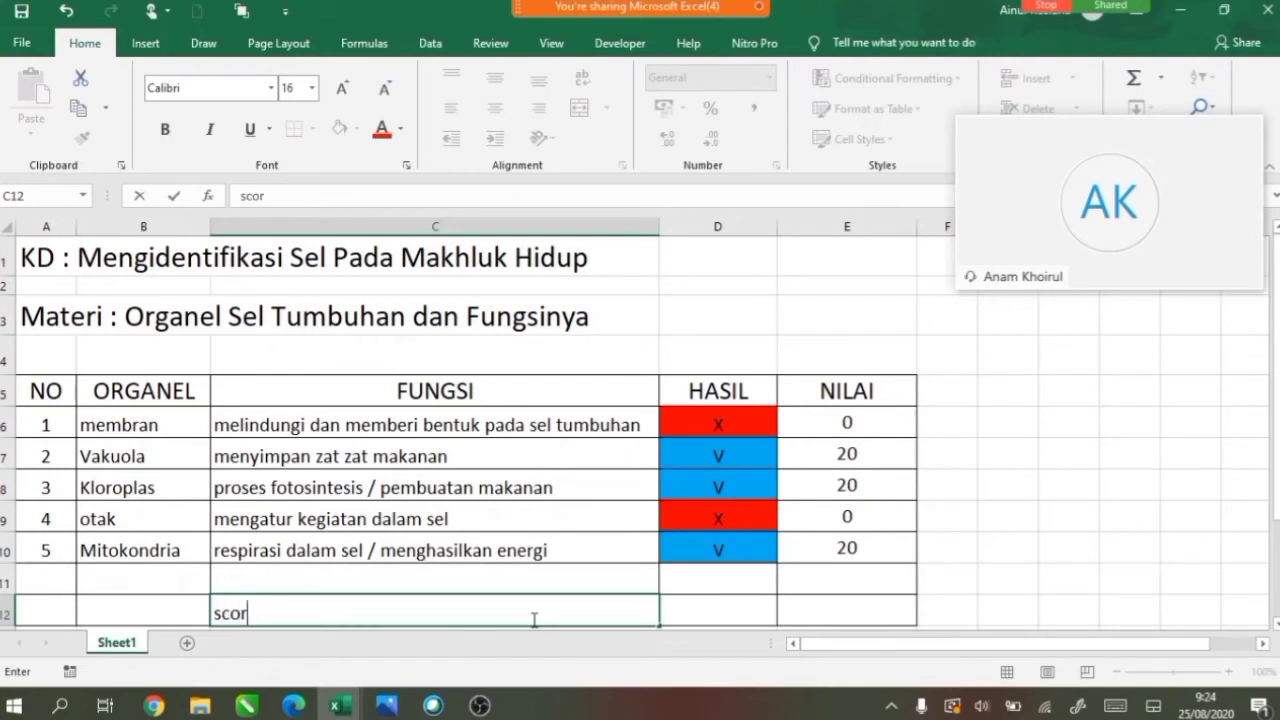
text(e total)
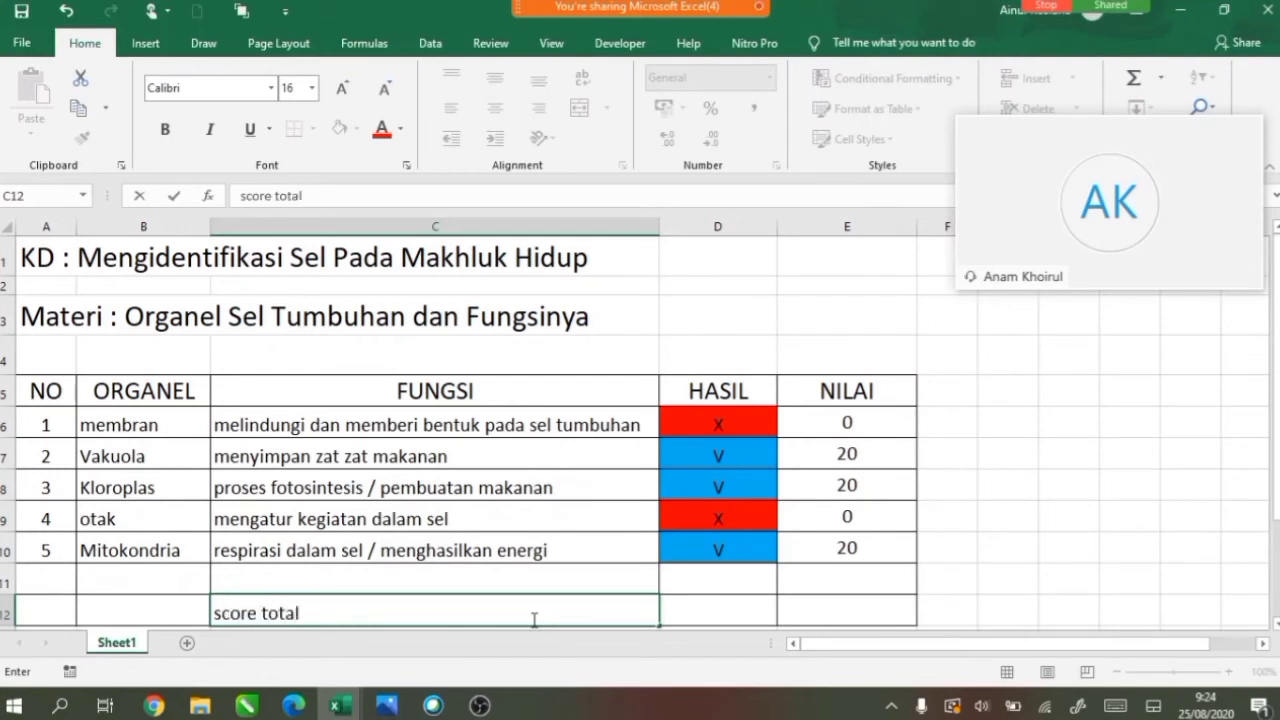
click(906, 611)
text(=s)
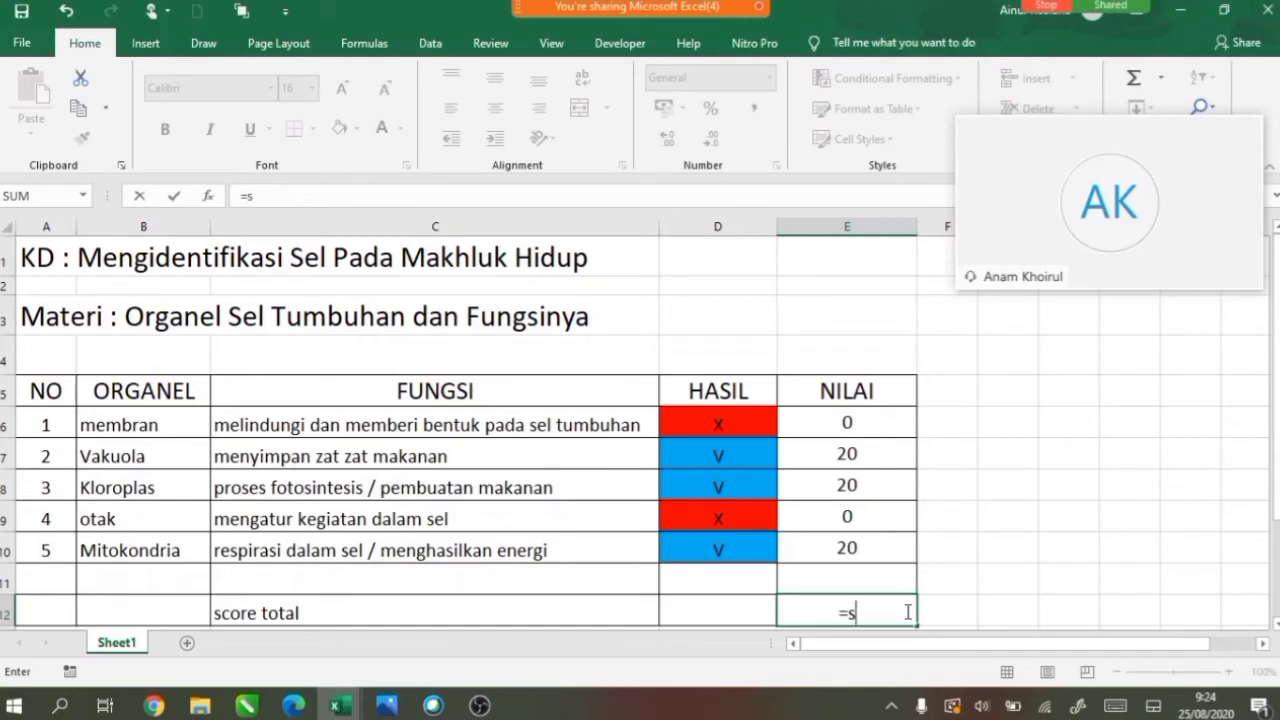
text(umum)
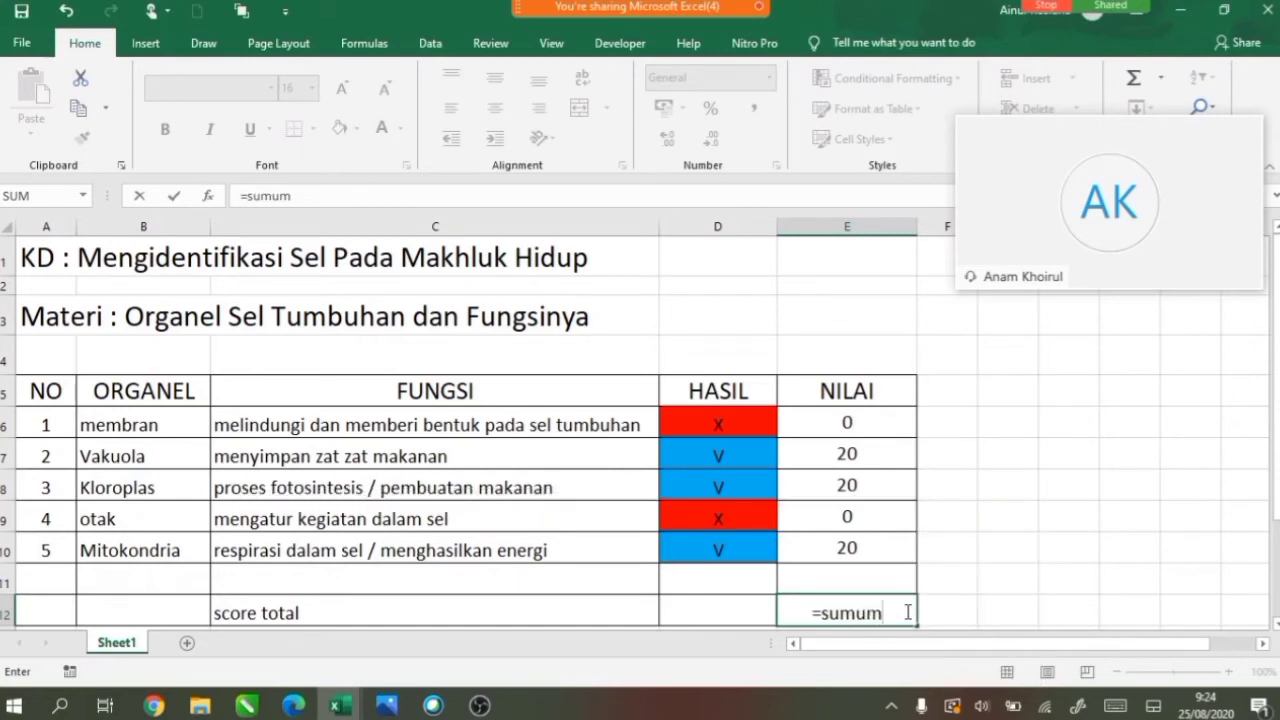
key(BackSpace)
key(BackSpace)
text(()
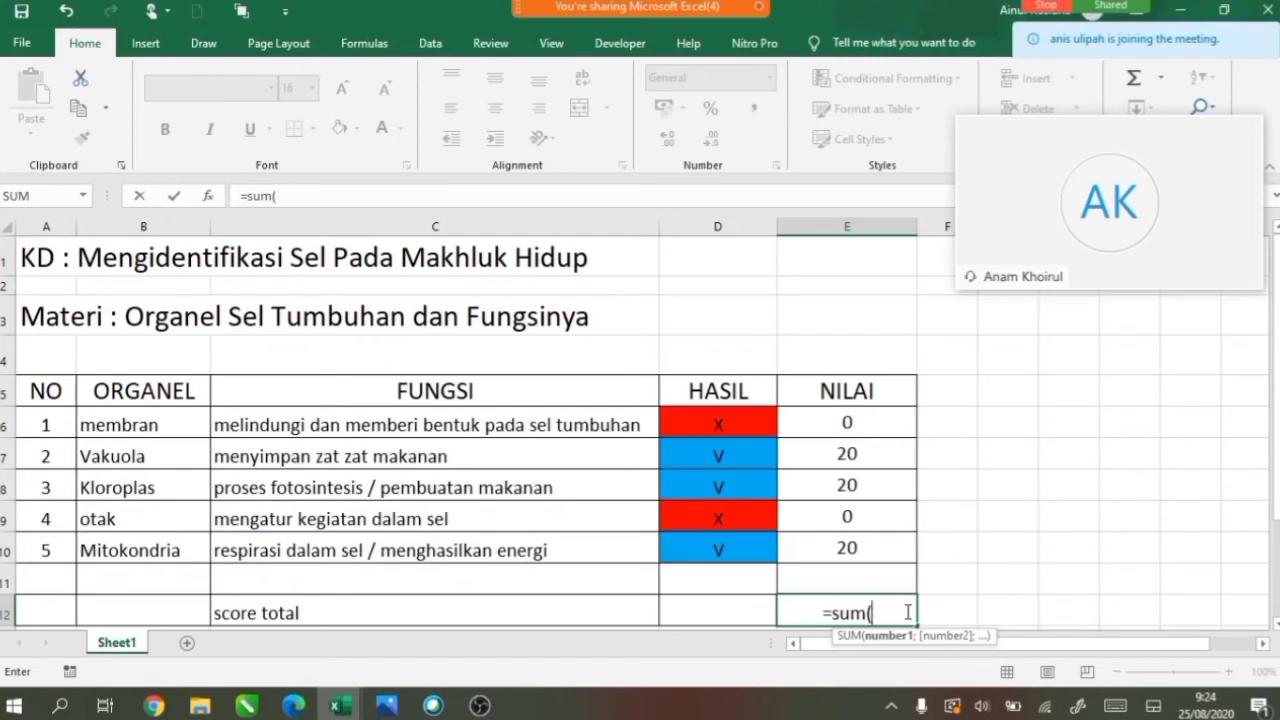
text(e6)
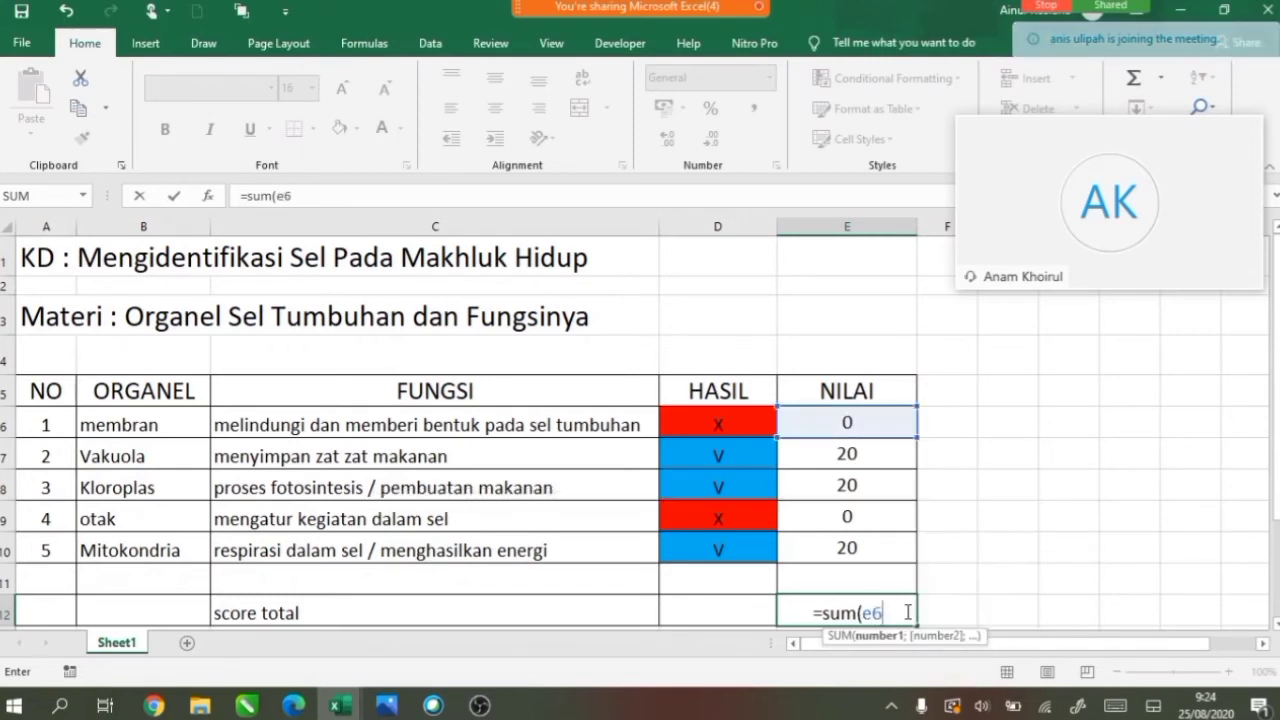
text(:)
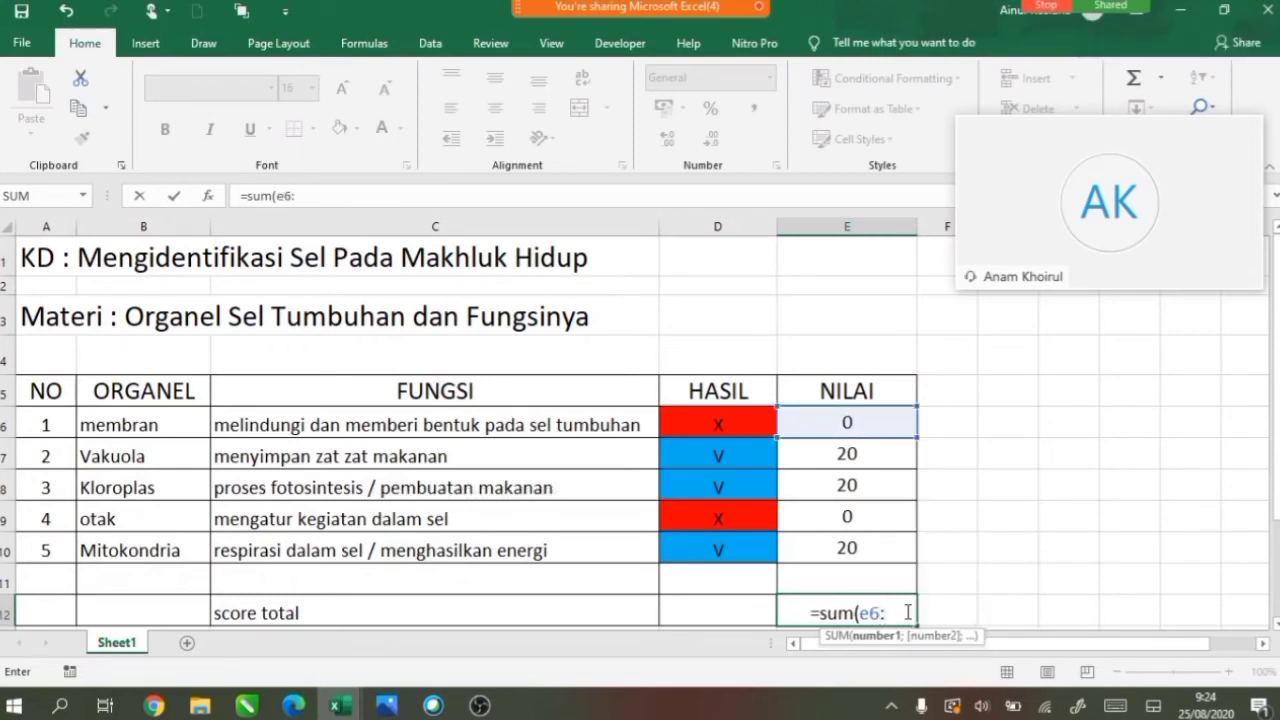
text(e10)
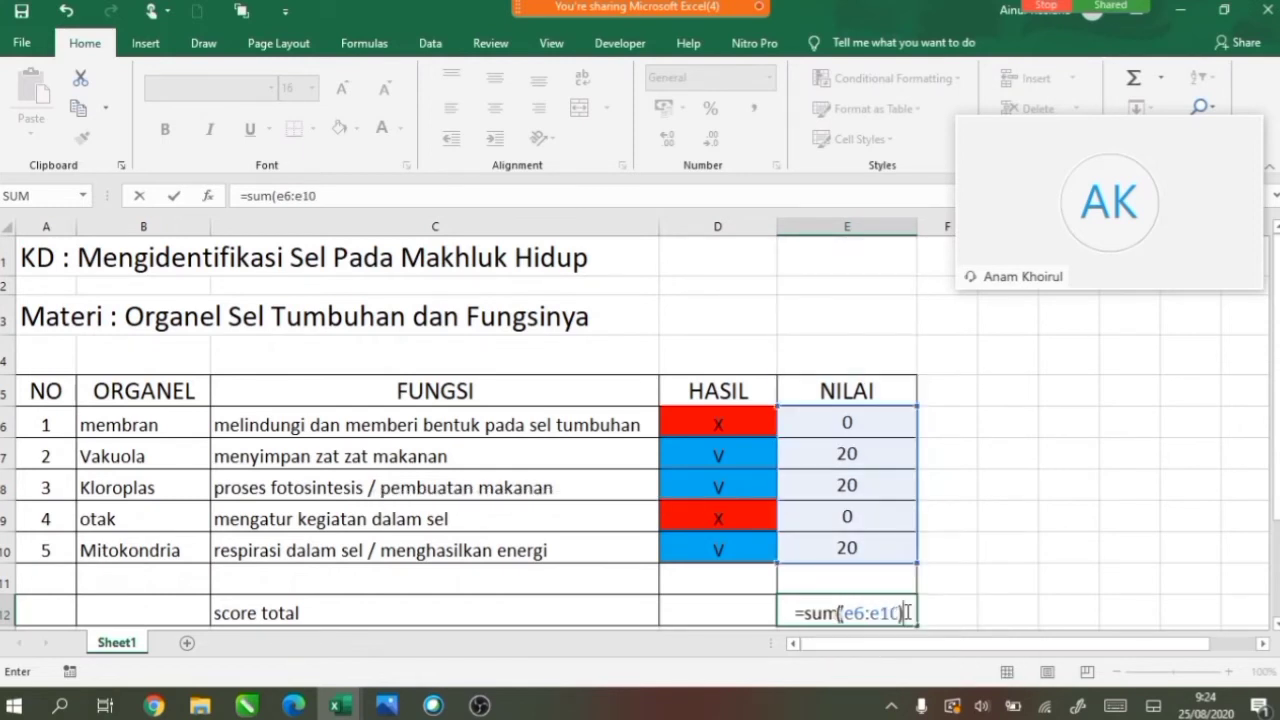
key(Return)
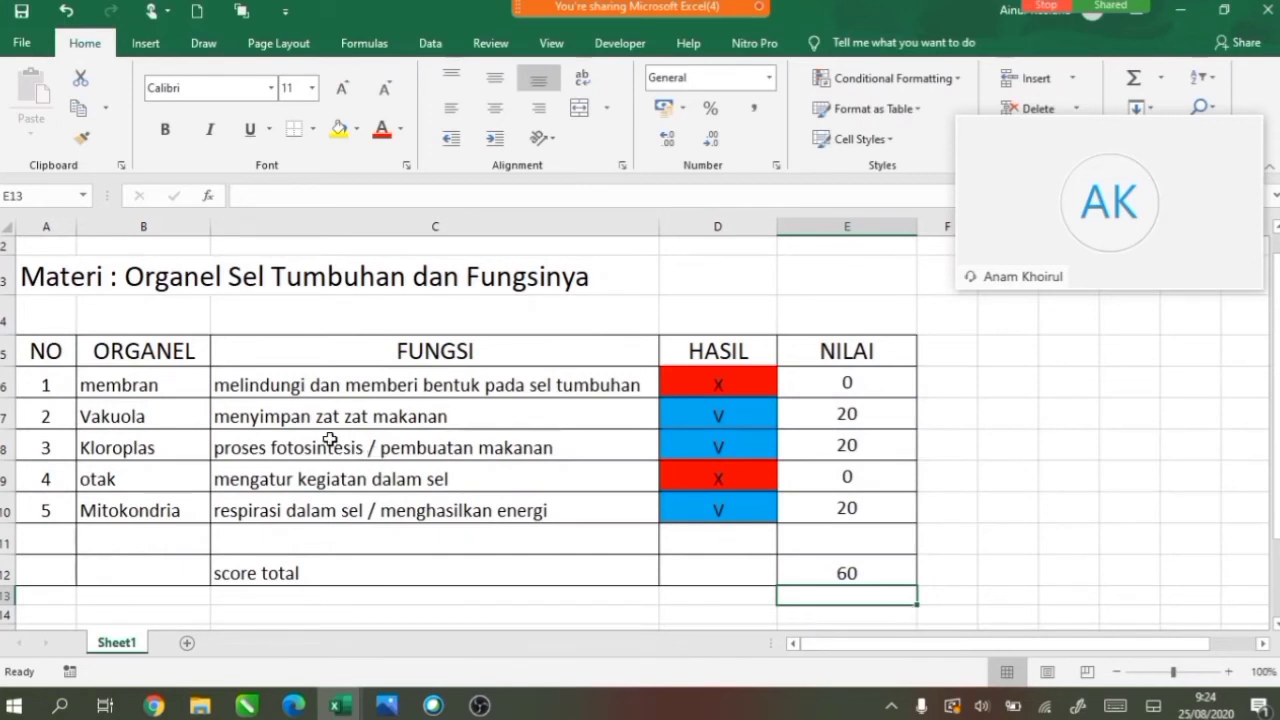
click(143, 386)
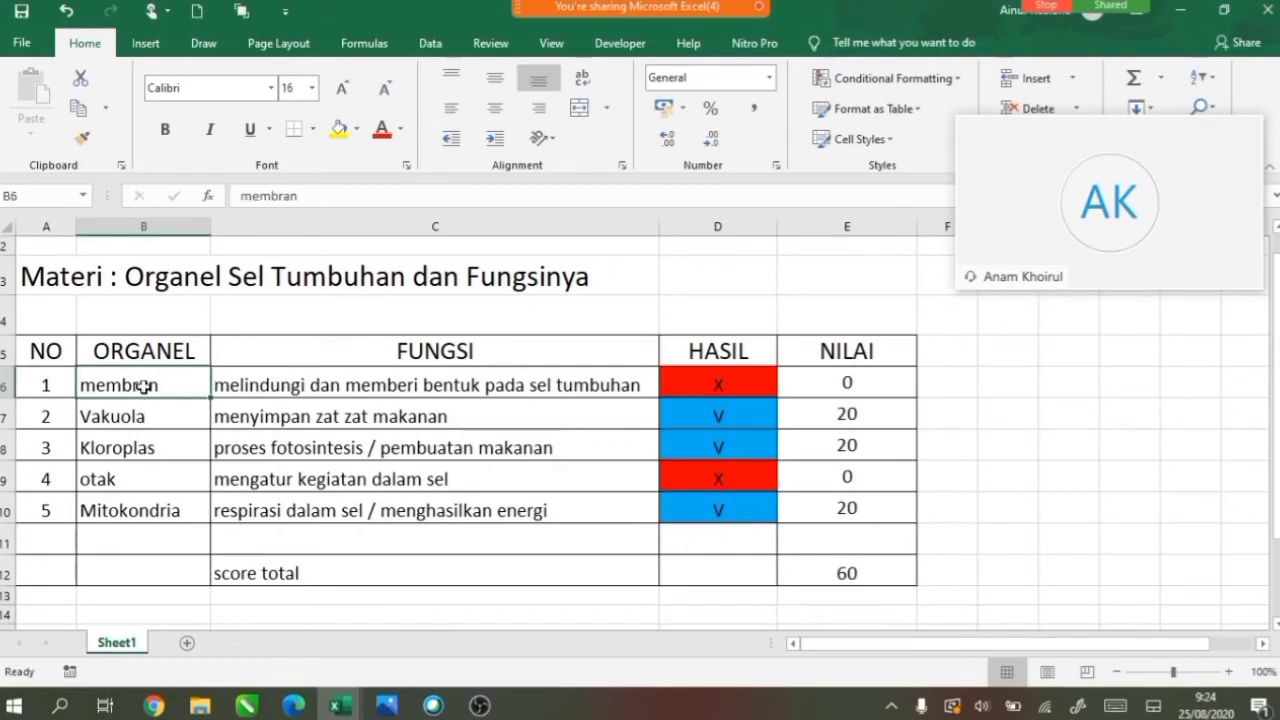
Restore B6 to 'dinding sel' and B9 to 'inti sel', bringing the total to 100.
text(di)
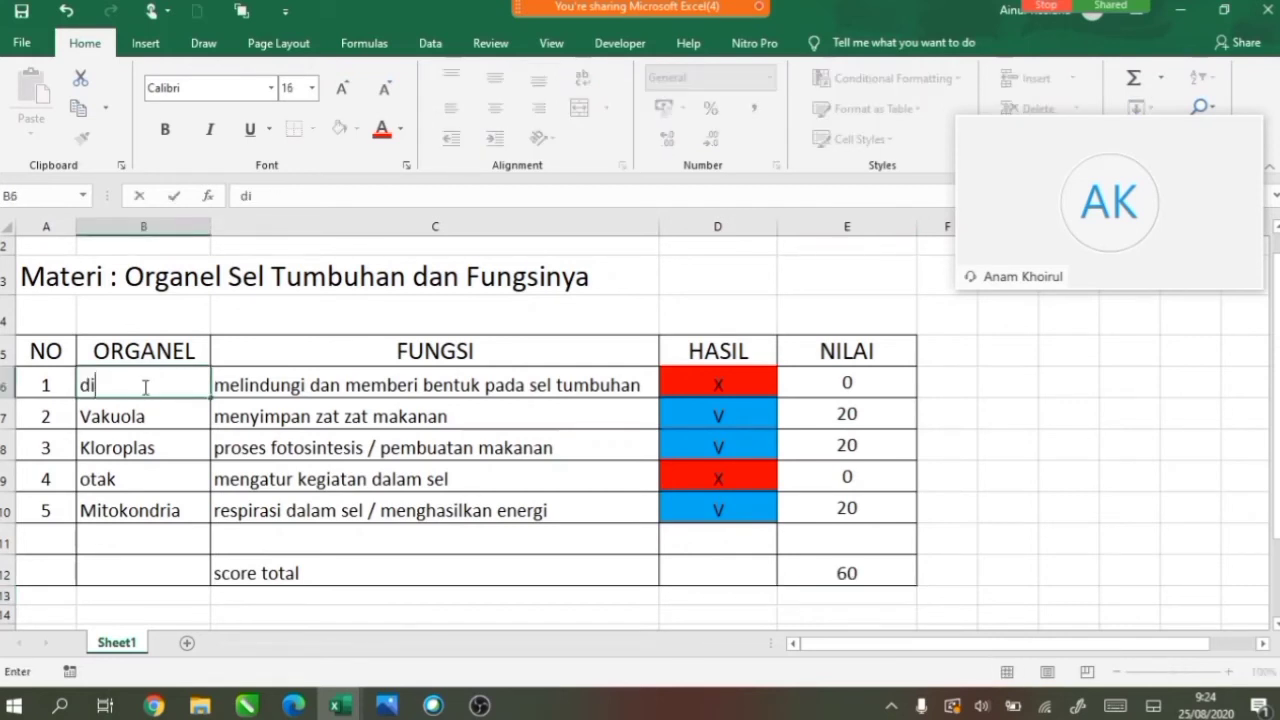
text(nding sel)
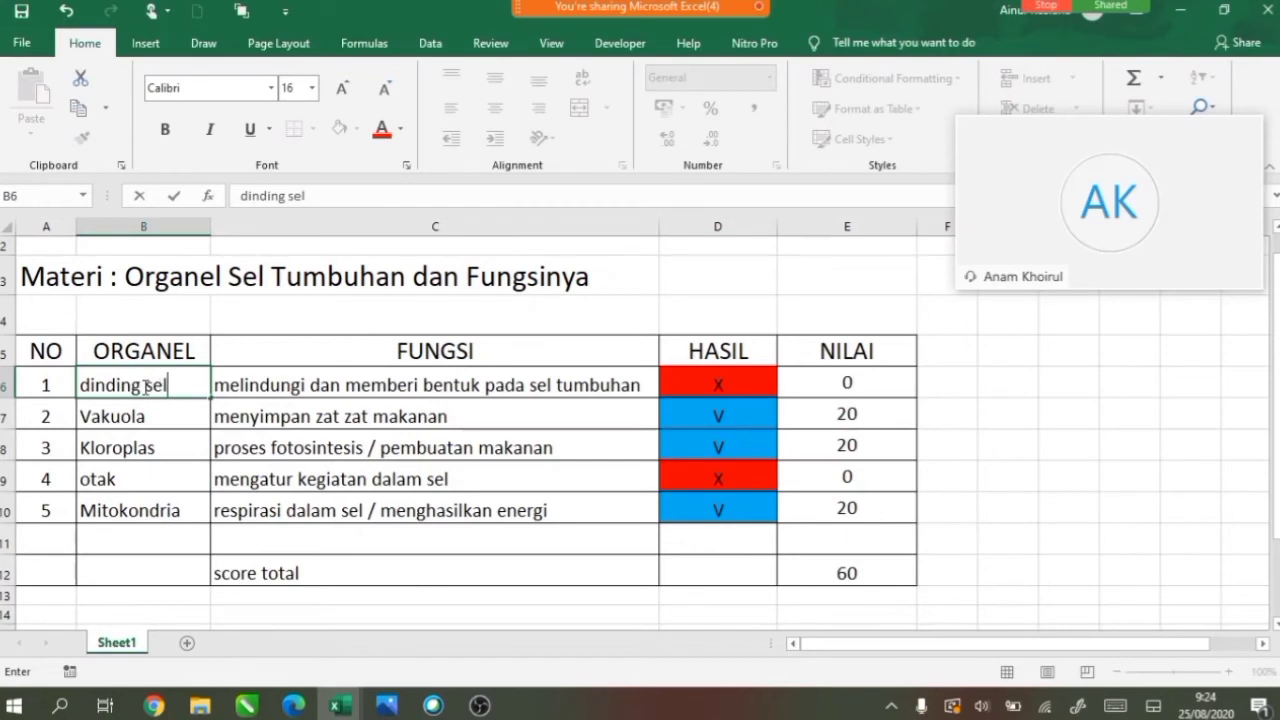
key(Return)
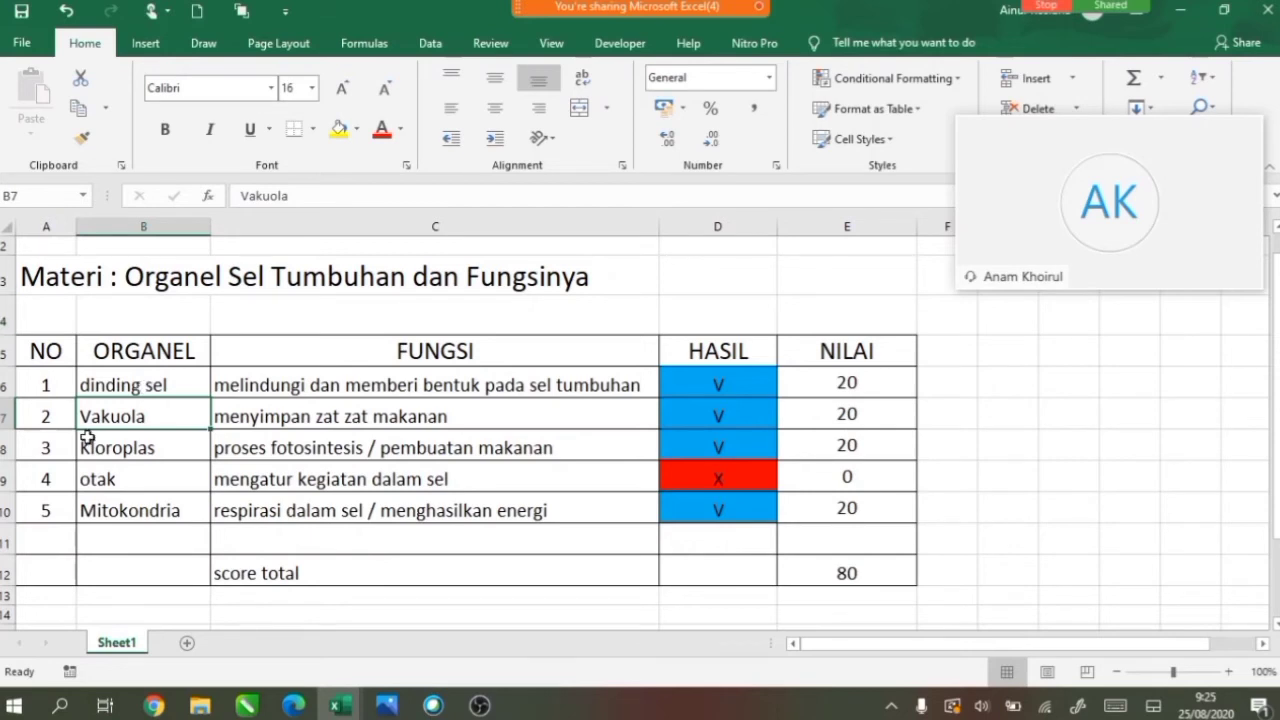
click(139, 483)
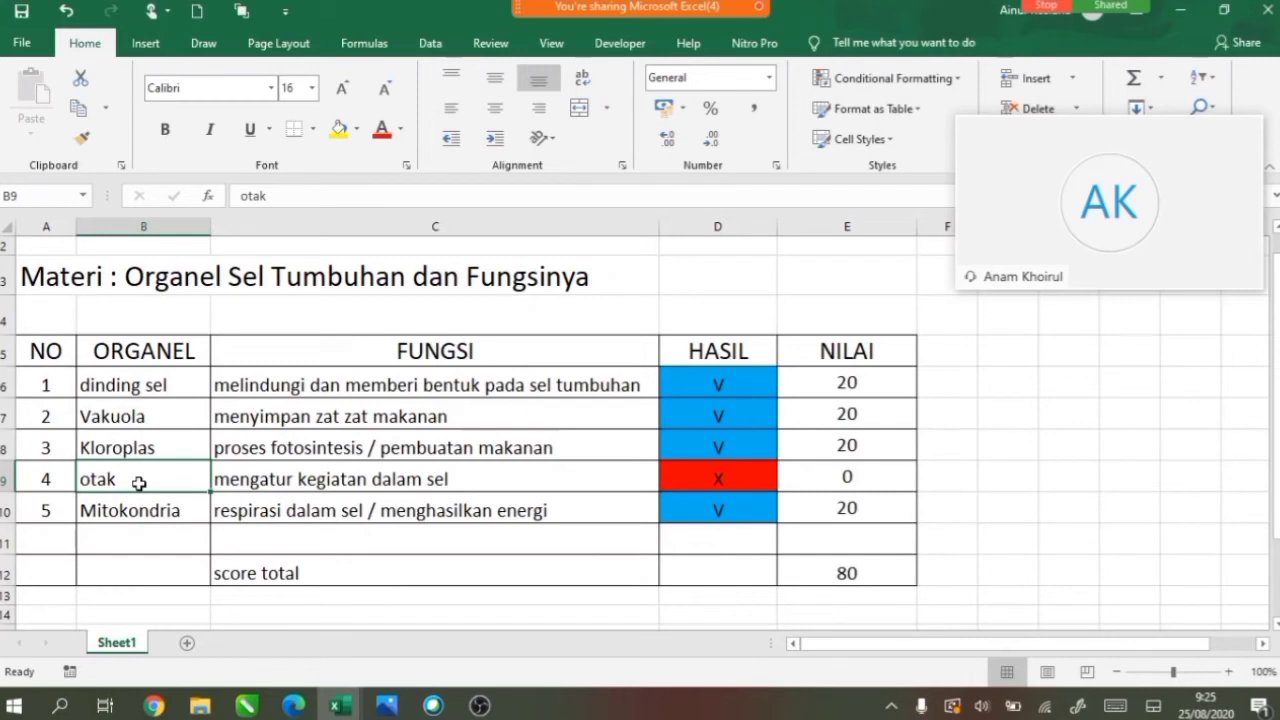
text(inti )
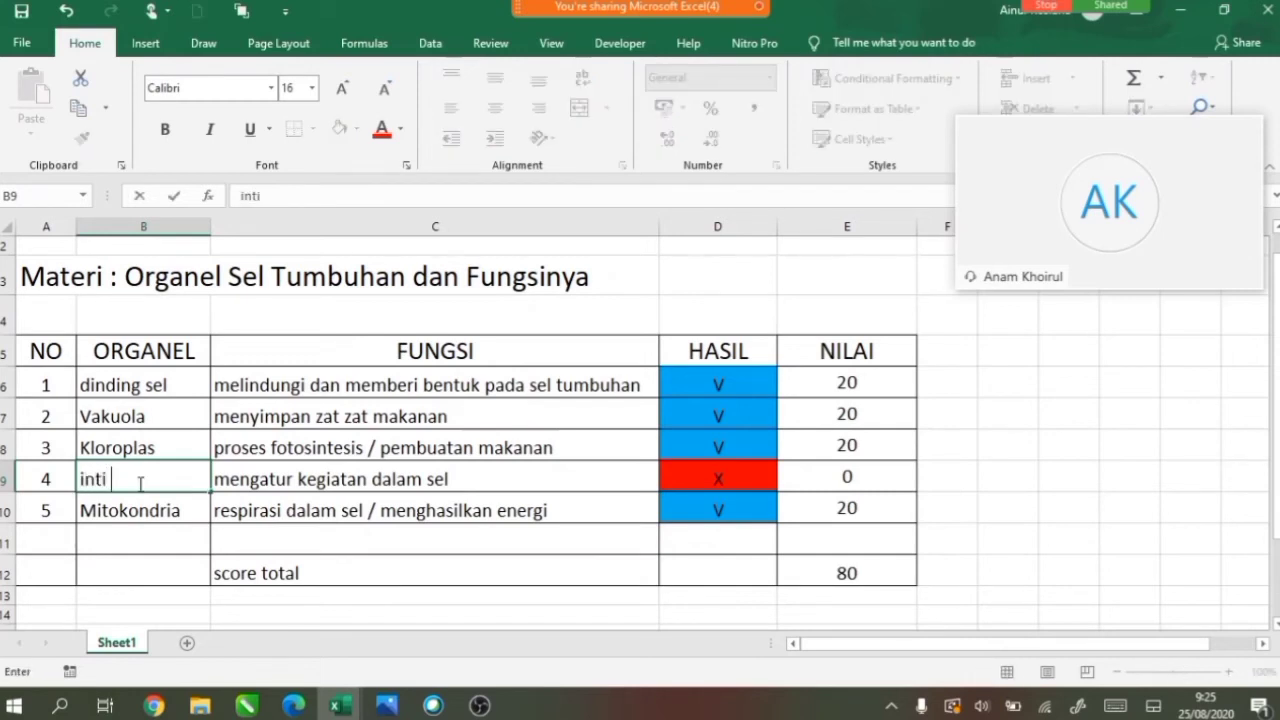
text(sel)
key(Return)
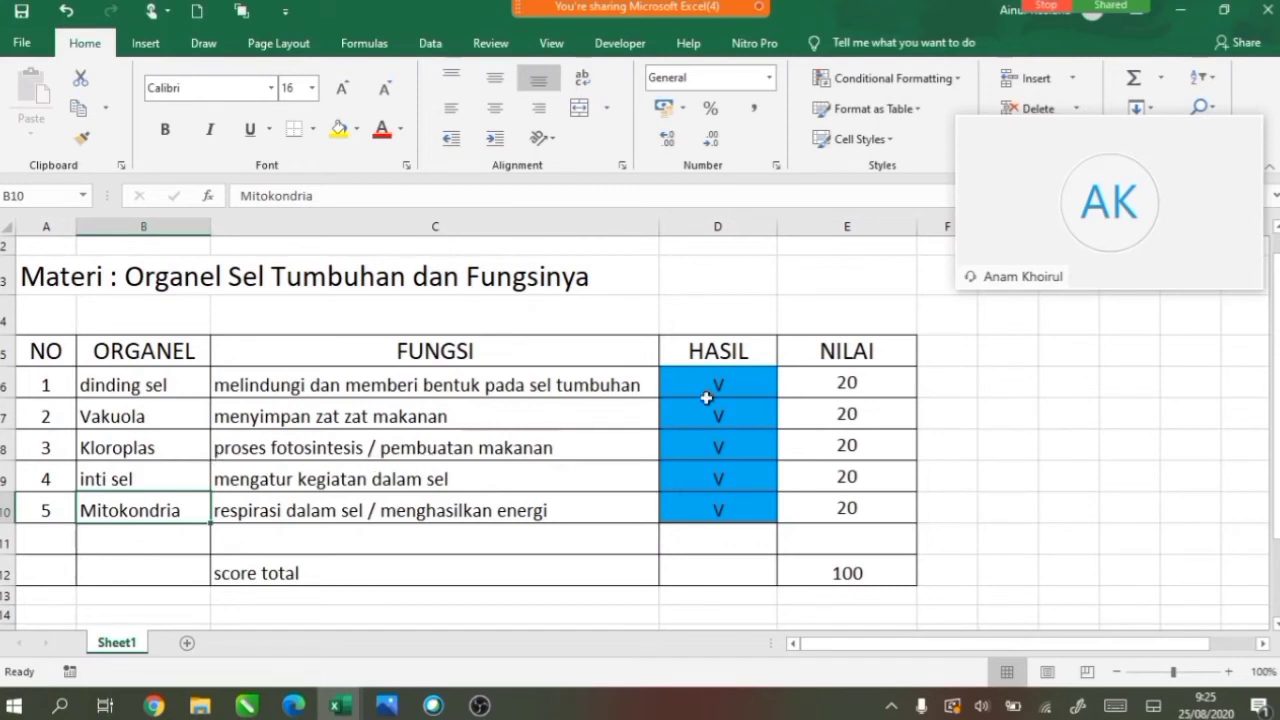
click(701, 391)
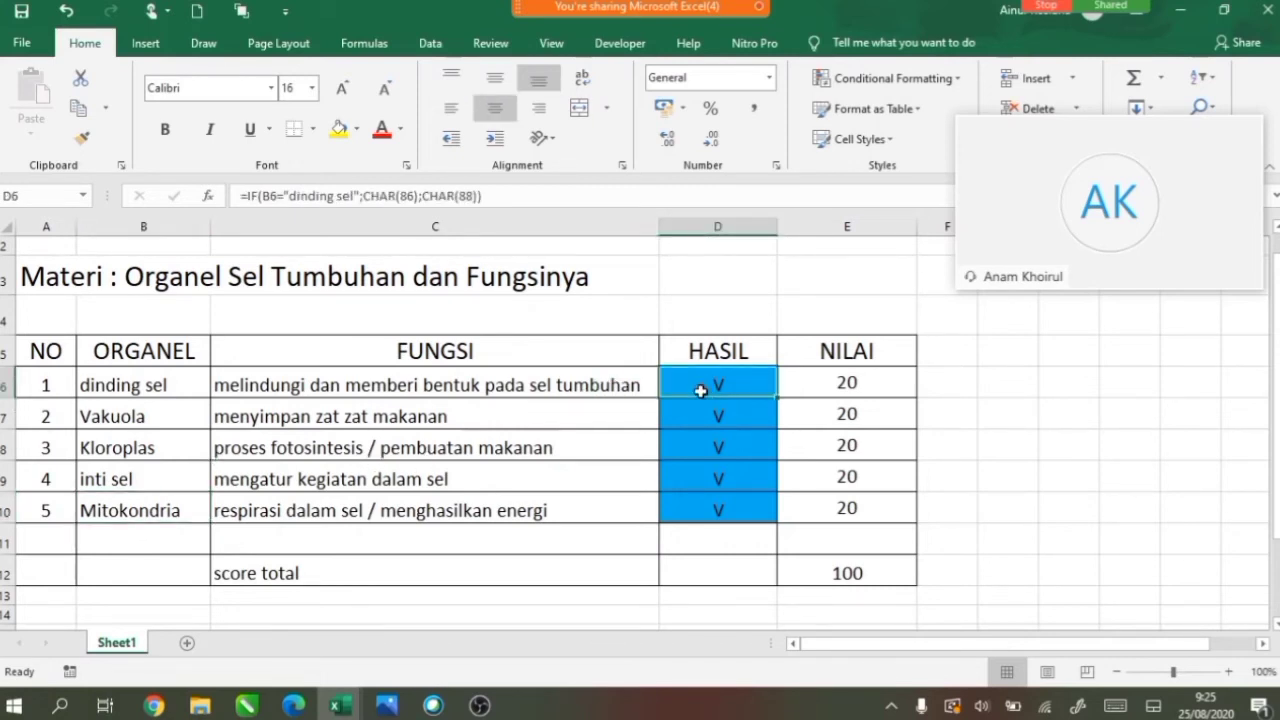
Set cells D6:E12 to Locked and Hidden in Format Cells protection.
key(shift+Right)
key(shift+Down)
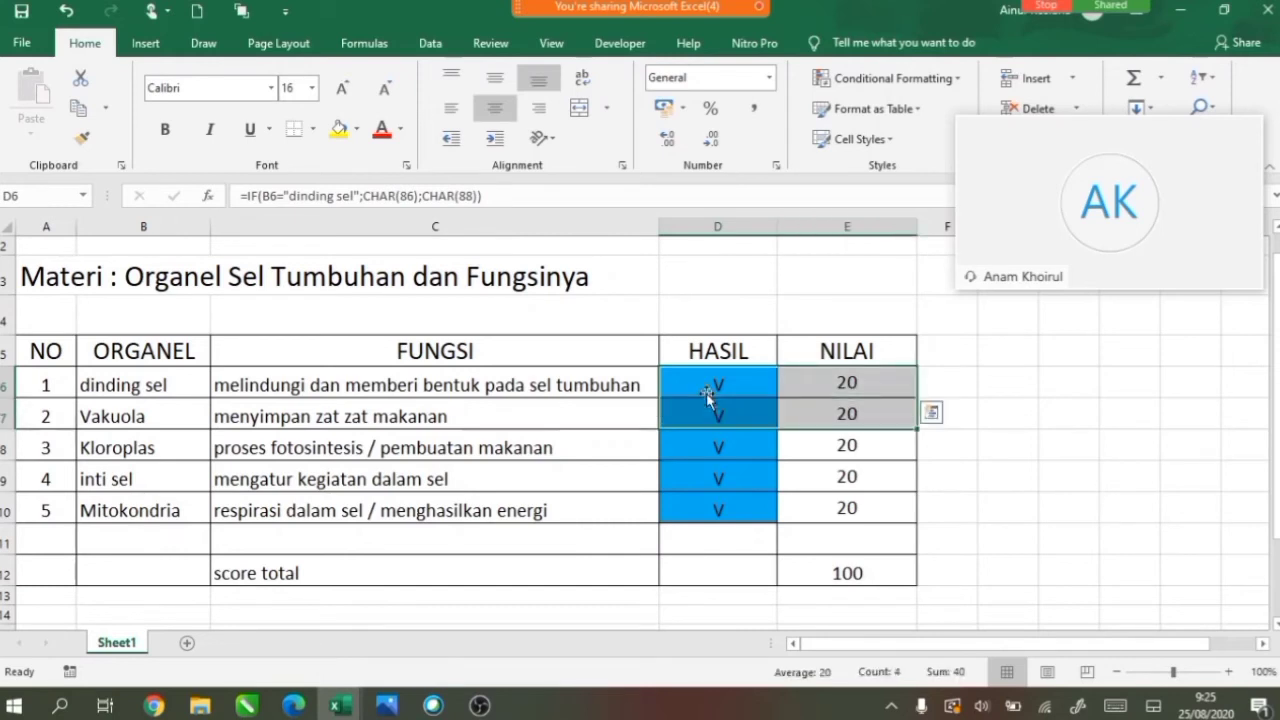
key(shift+Down)
key(shift+Down)
key(shift+Down)
key(shift+Down)
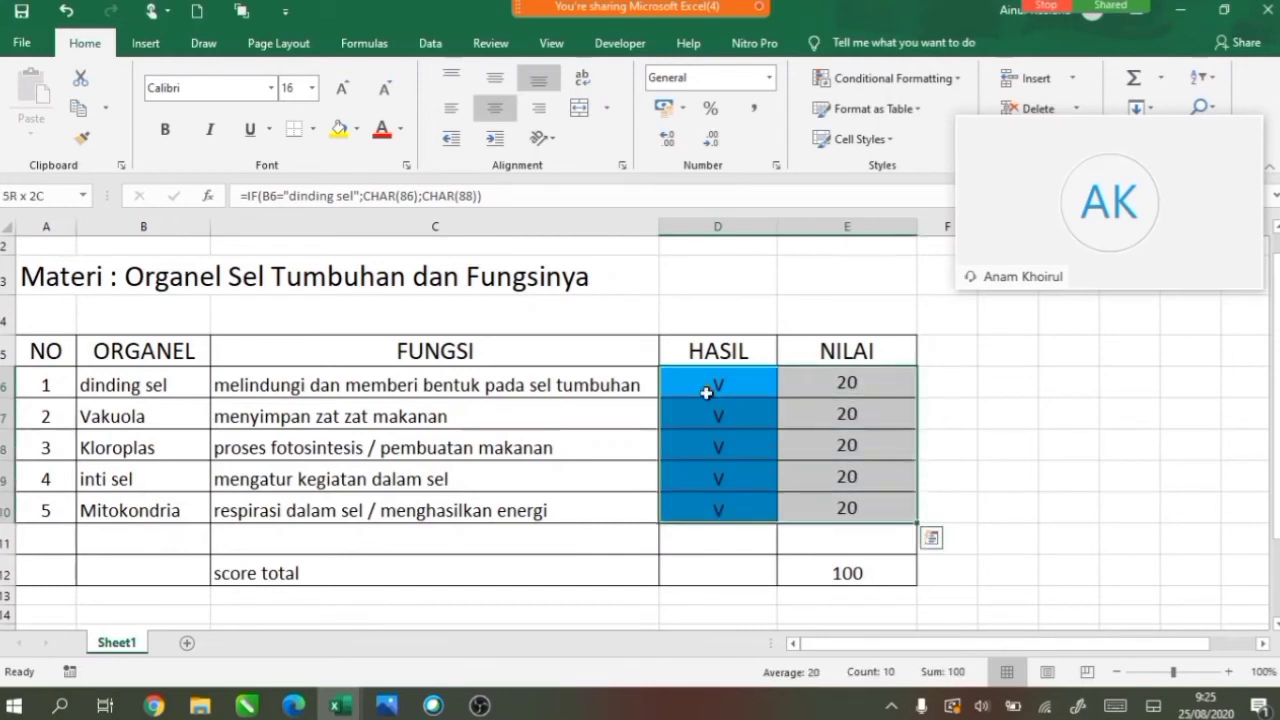
key(shift+Down)
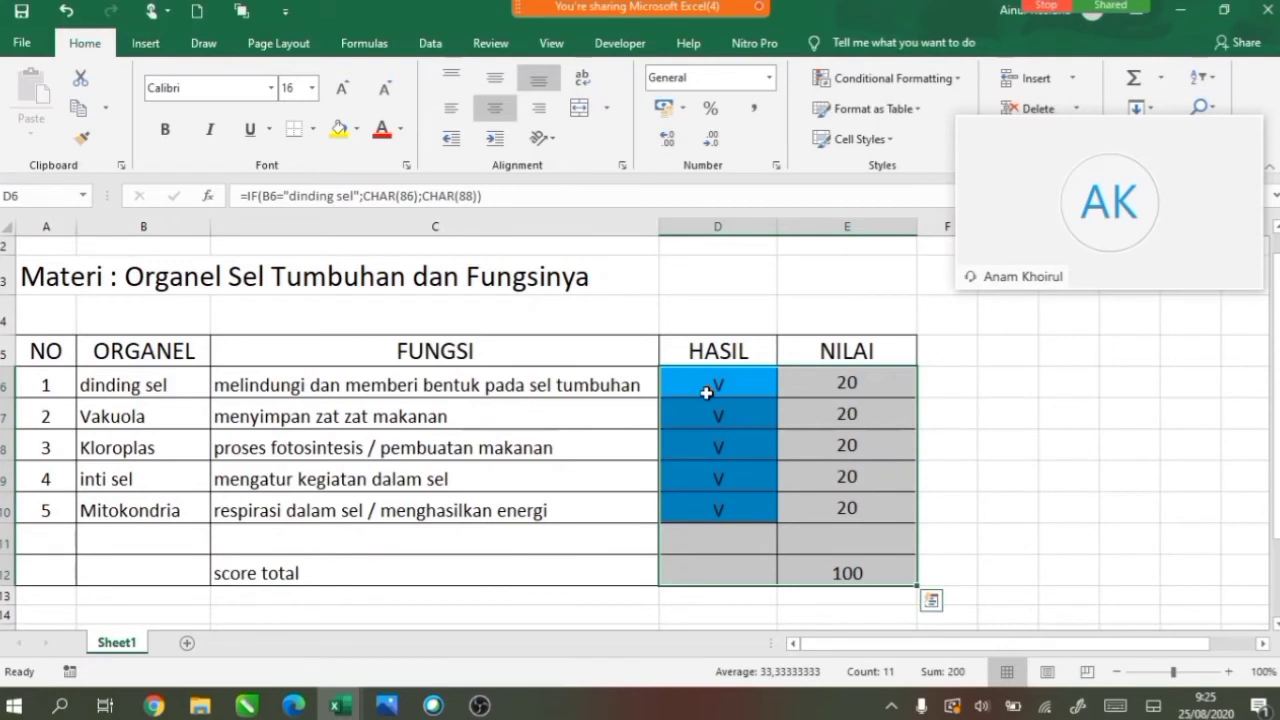
right_click(818, 446)
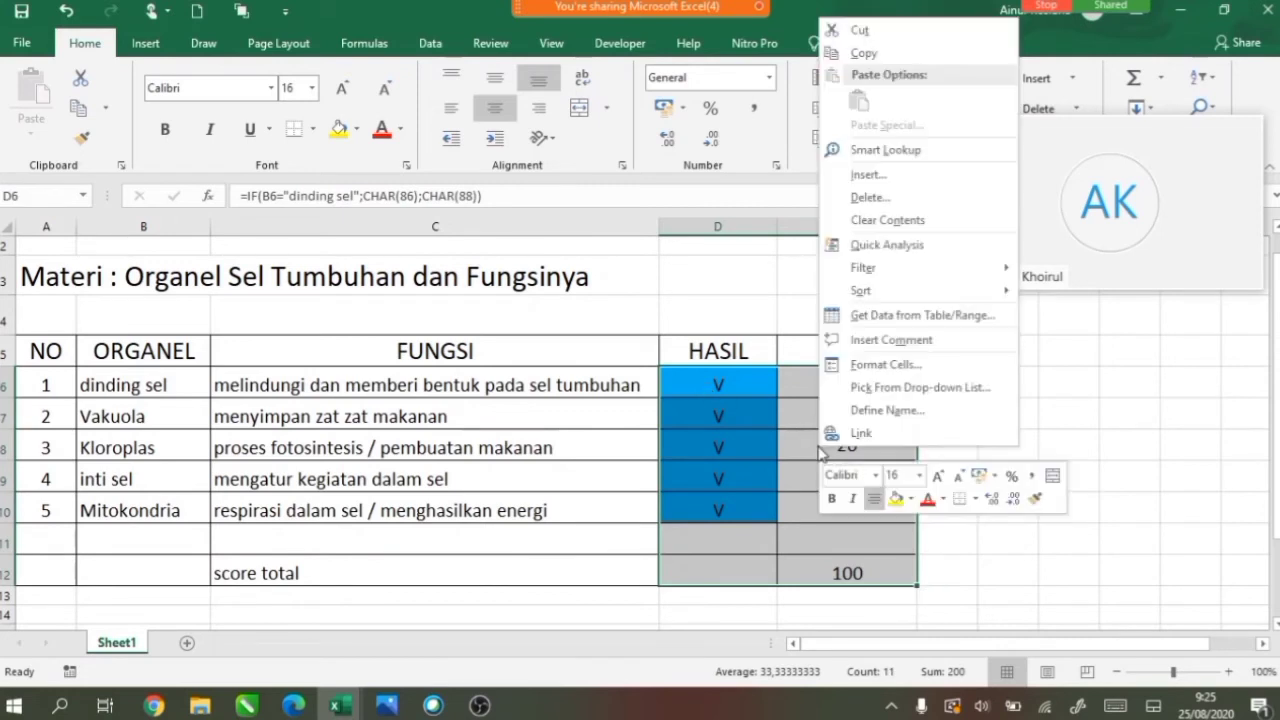
click(872, 362)
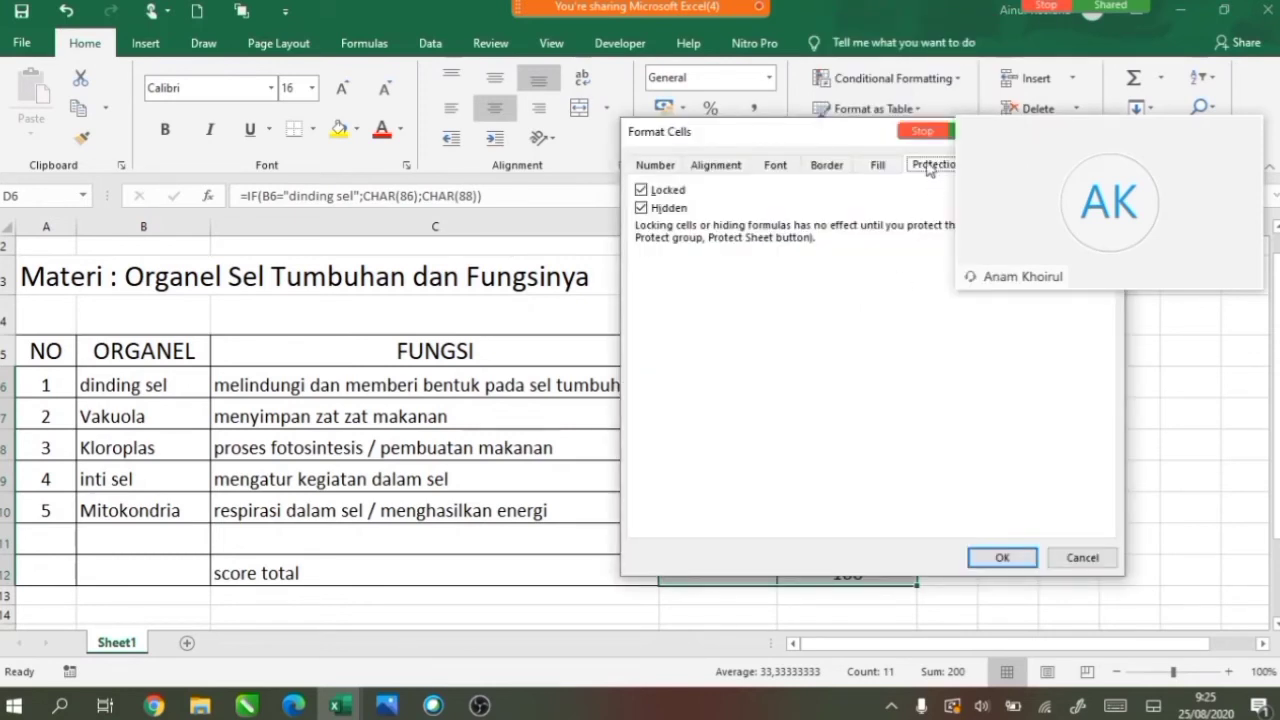
click(641, 190)
click(641, 190)
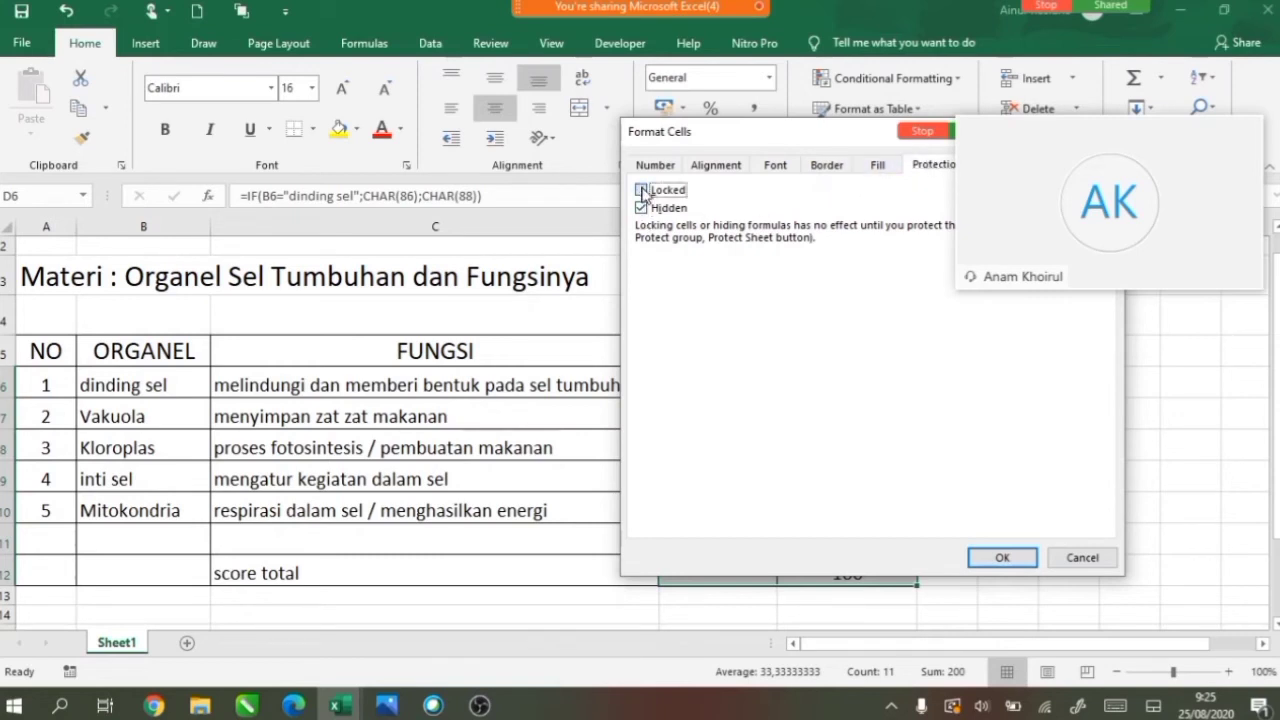
click(641, 208)
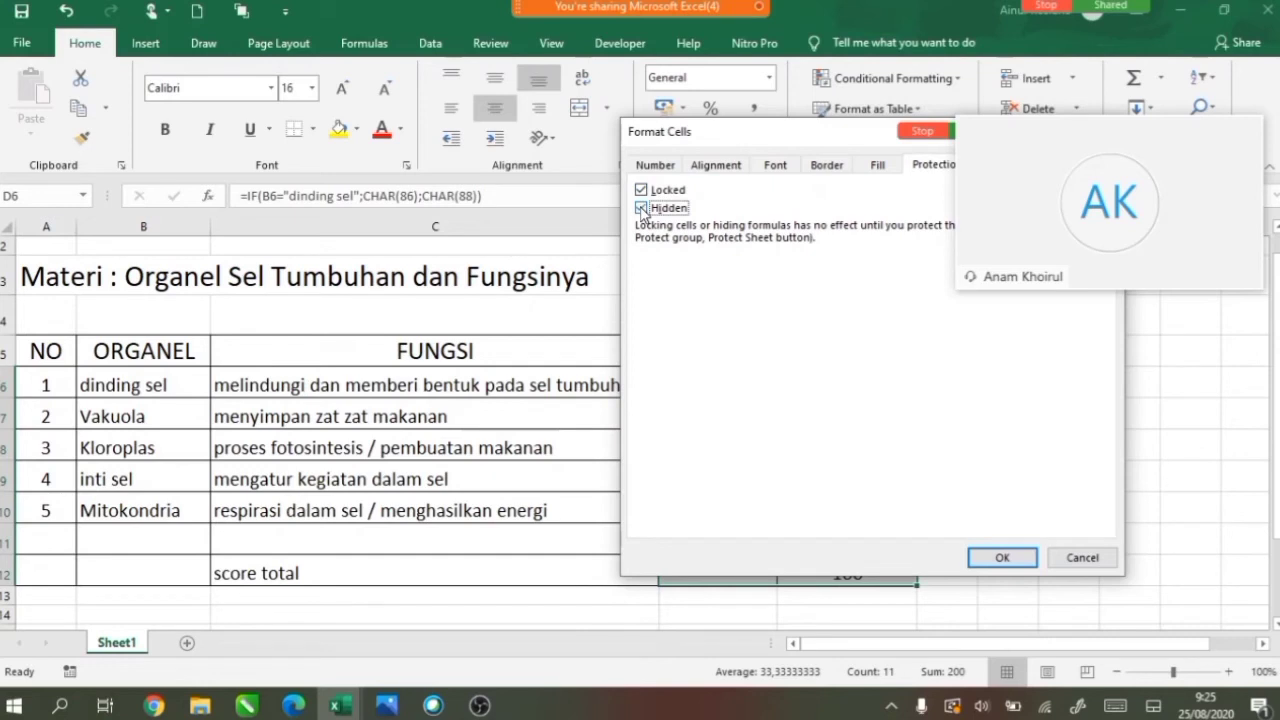
click(1003, 558)
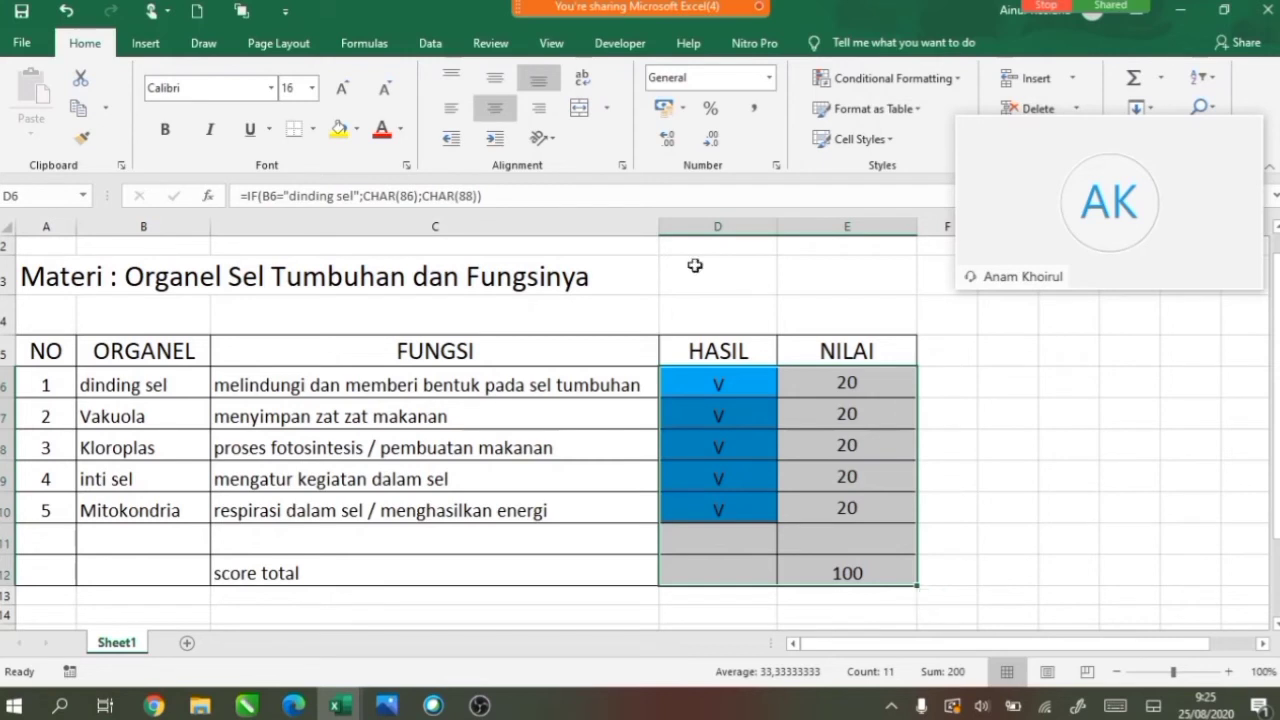
Protect the sheet with a confirmed password and check that D6's formula is hidden.
click(491, 44)
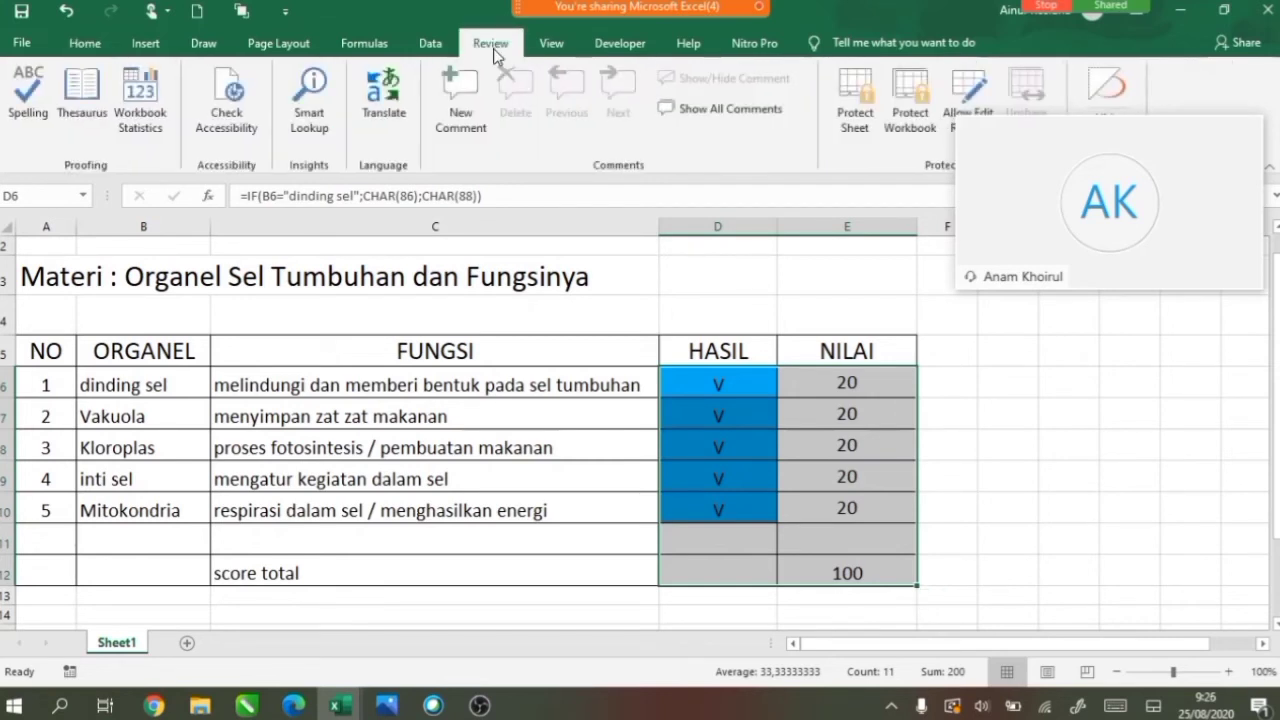
click(846, 125)
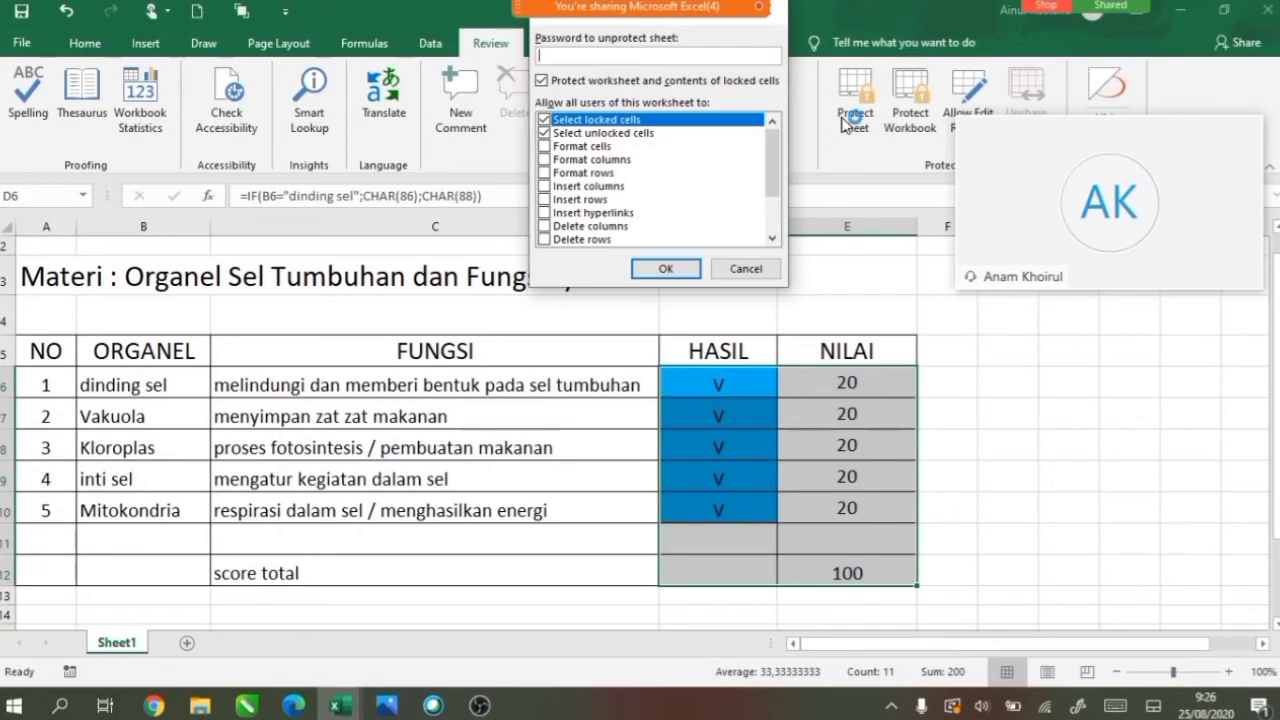
text(123)
click(665, 268)
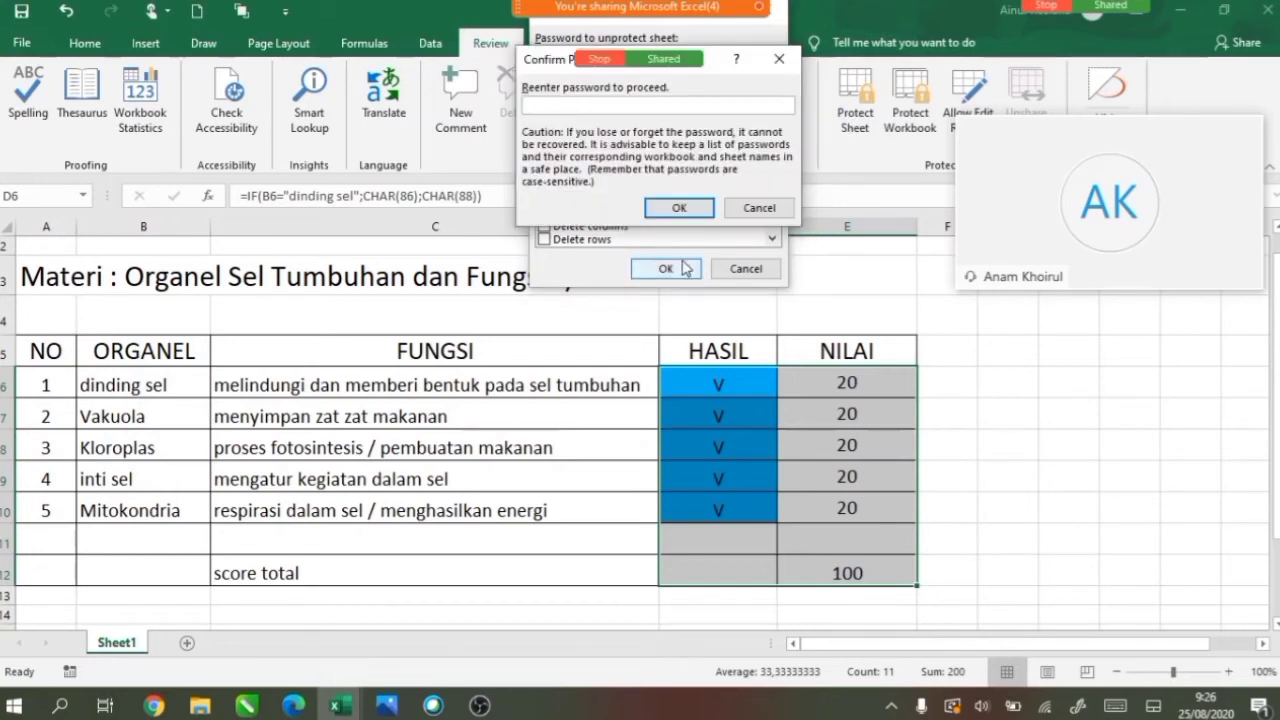
text(123)
click(679, 207)
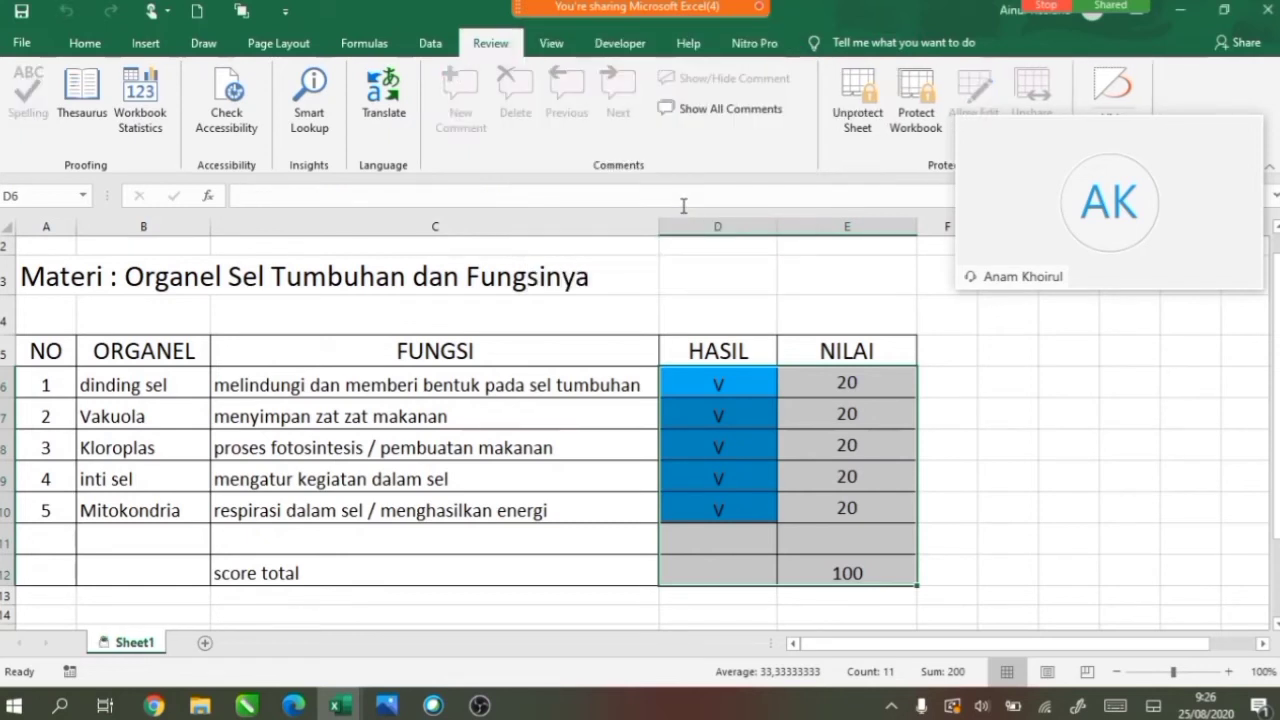
click(761, 384)
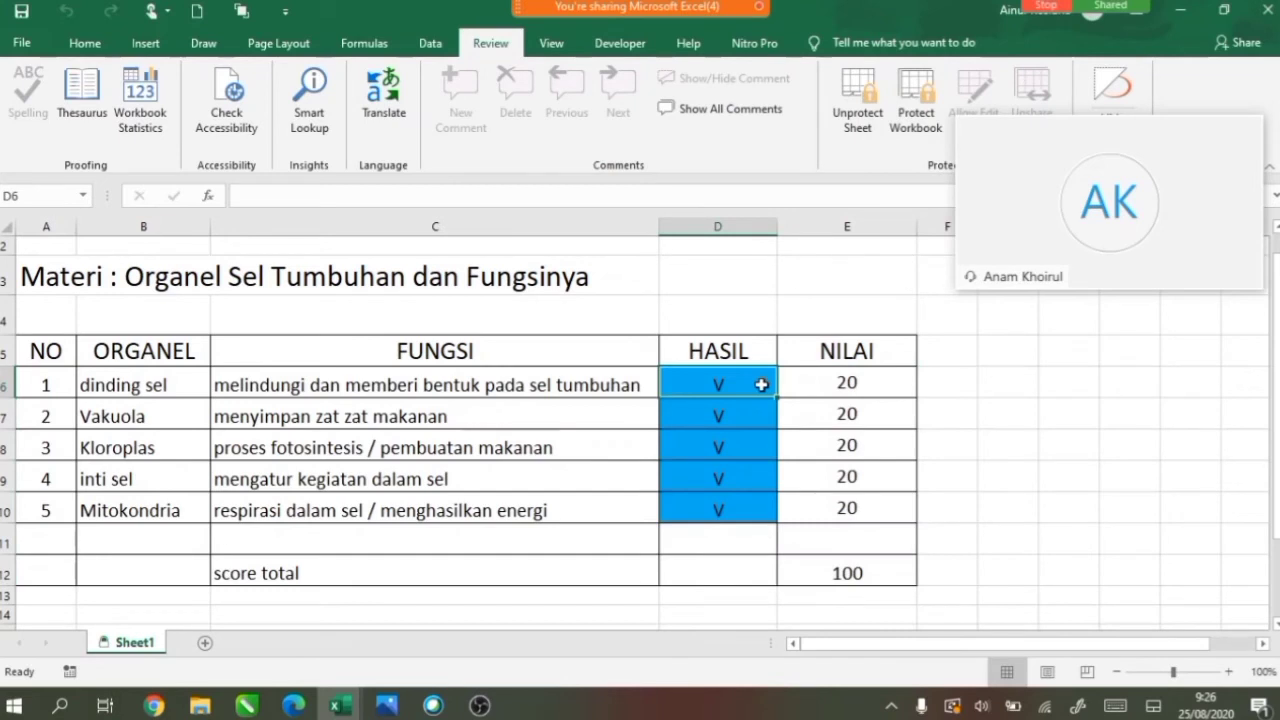
Unprotect Sheet1 by entering its password.
click(576, 443)
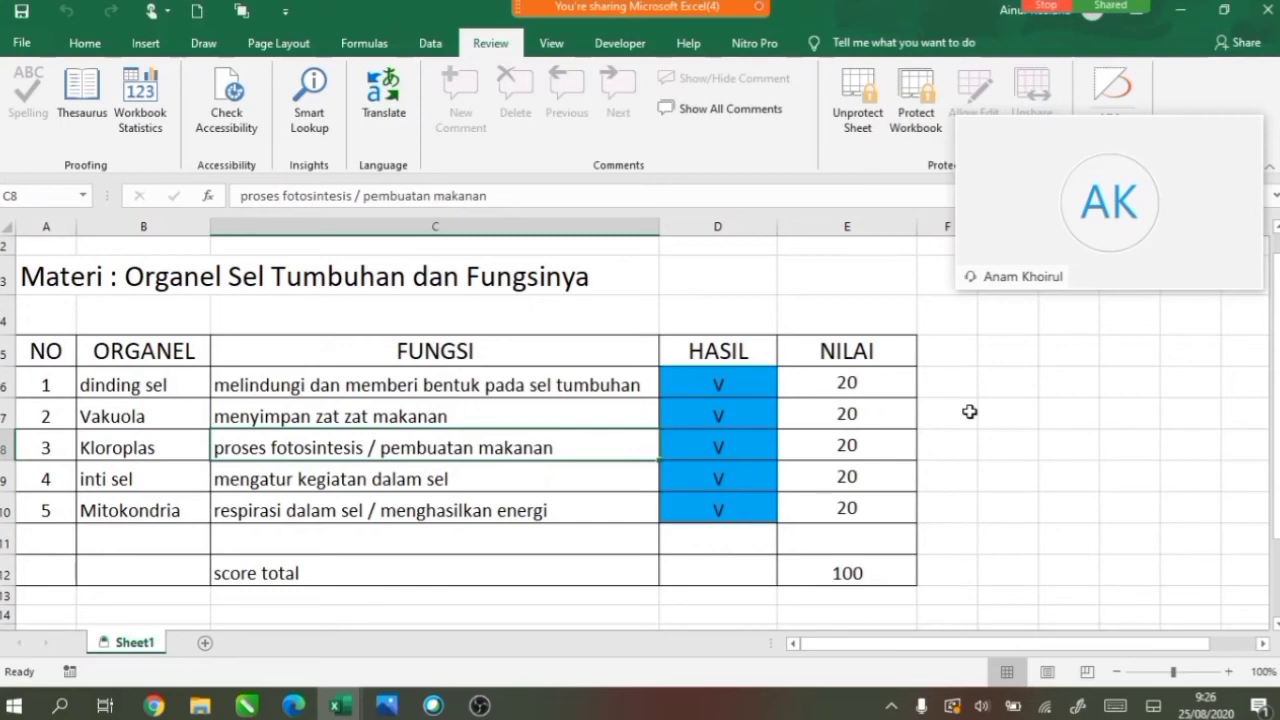
click(855, 110)
text(123)
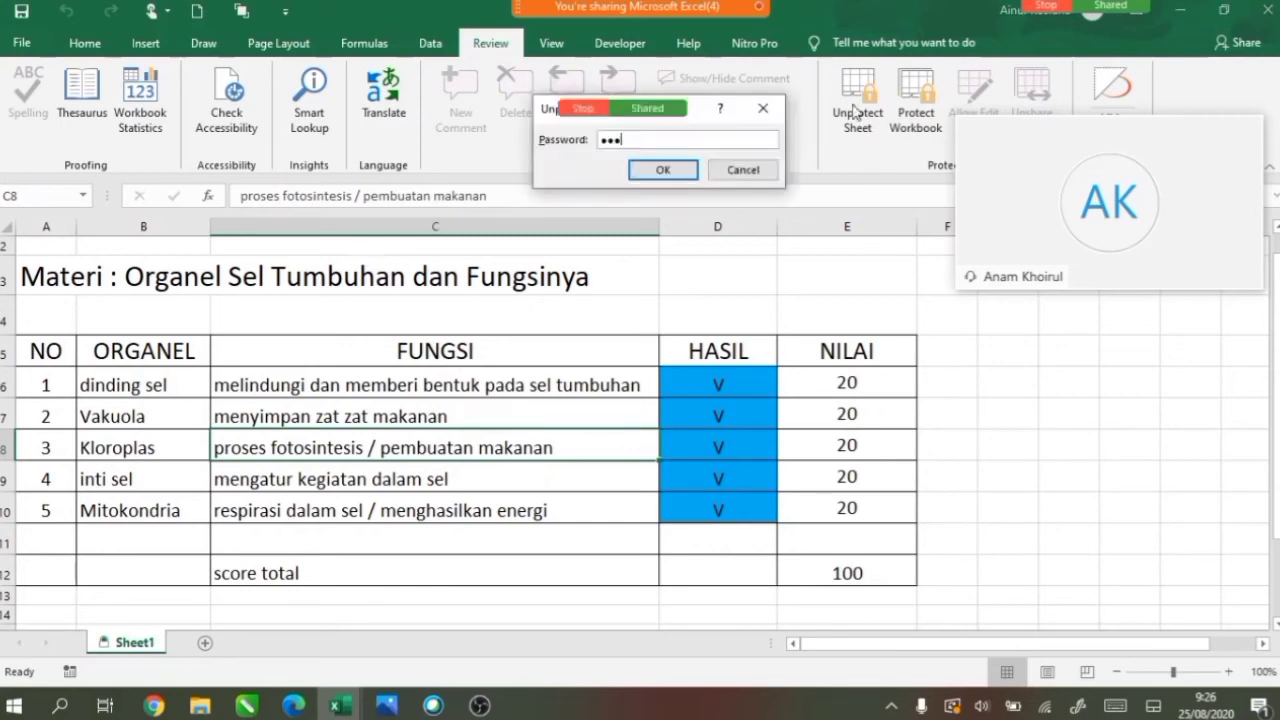
click(663, 170)
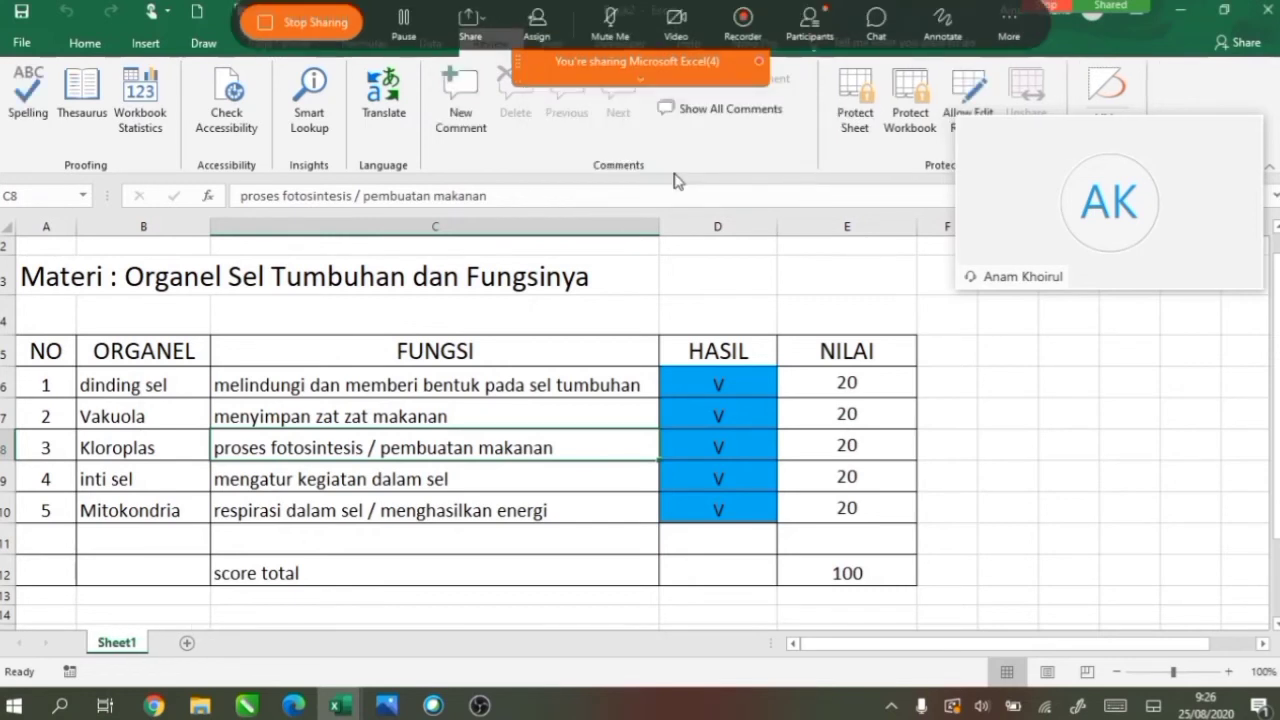
Confirm D6's IF formula is visible again, then stop the Webex screen share.
click(702, 387)
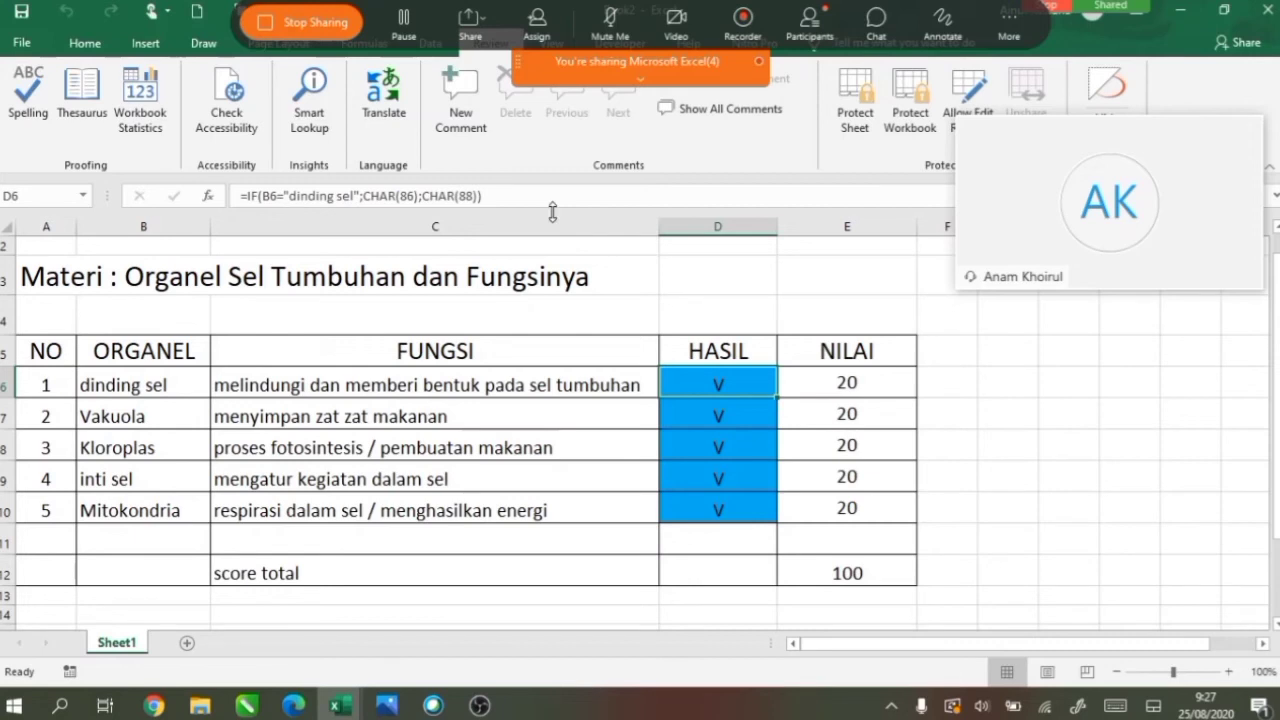
click(315, 22)
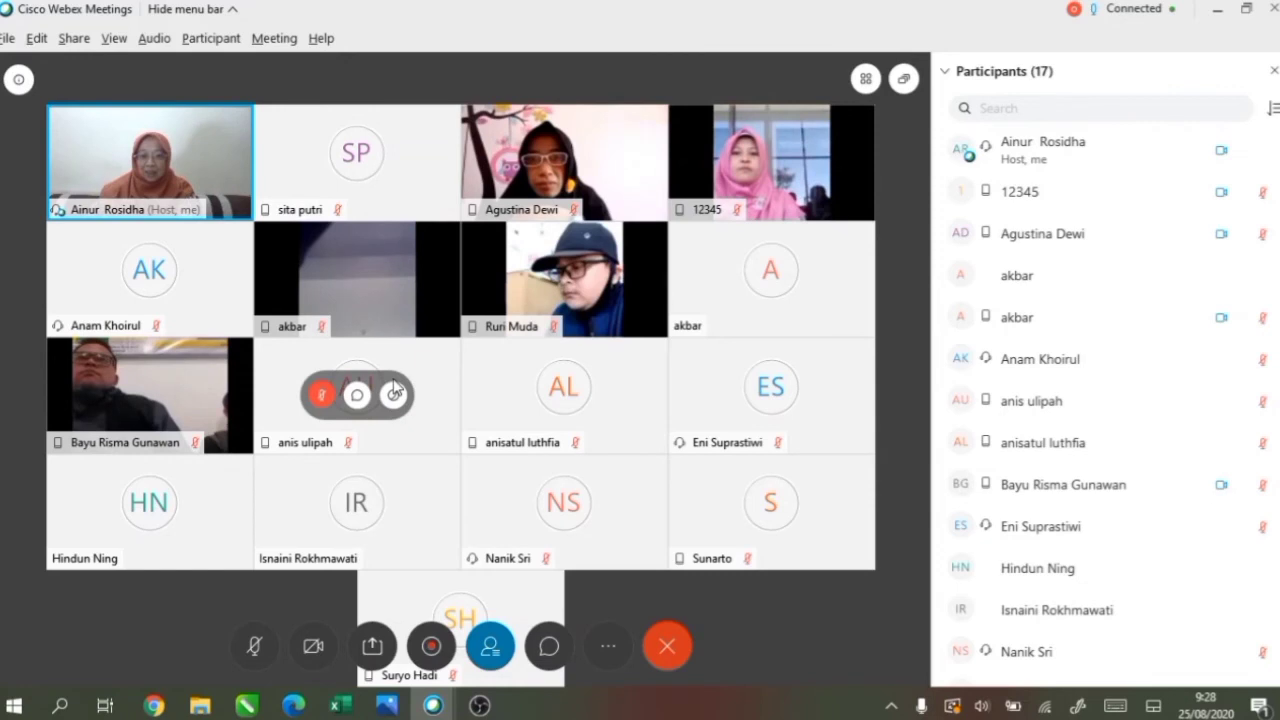
Show the Webex chat panel beside the 17-participant list.
click(552, 647)
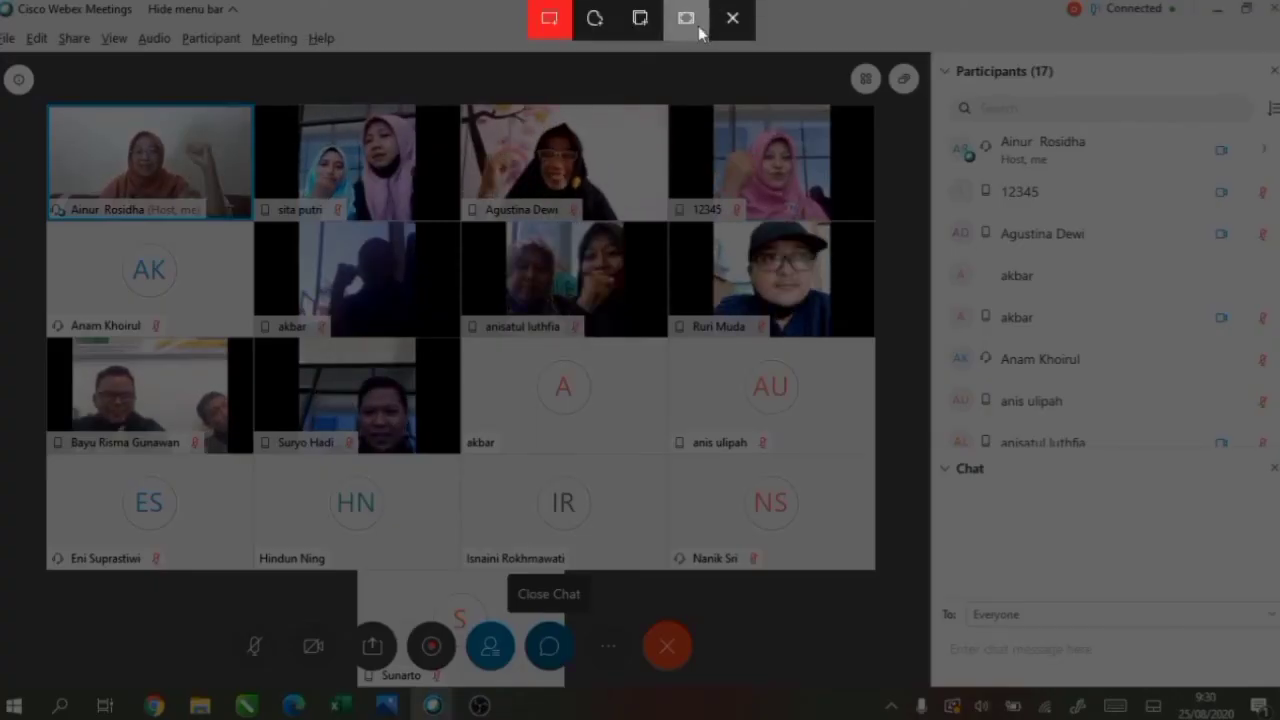
Take a full-screen snip of the Webex gallery, participant list and chat.
click(687, 33)
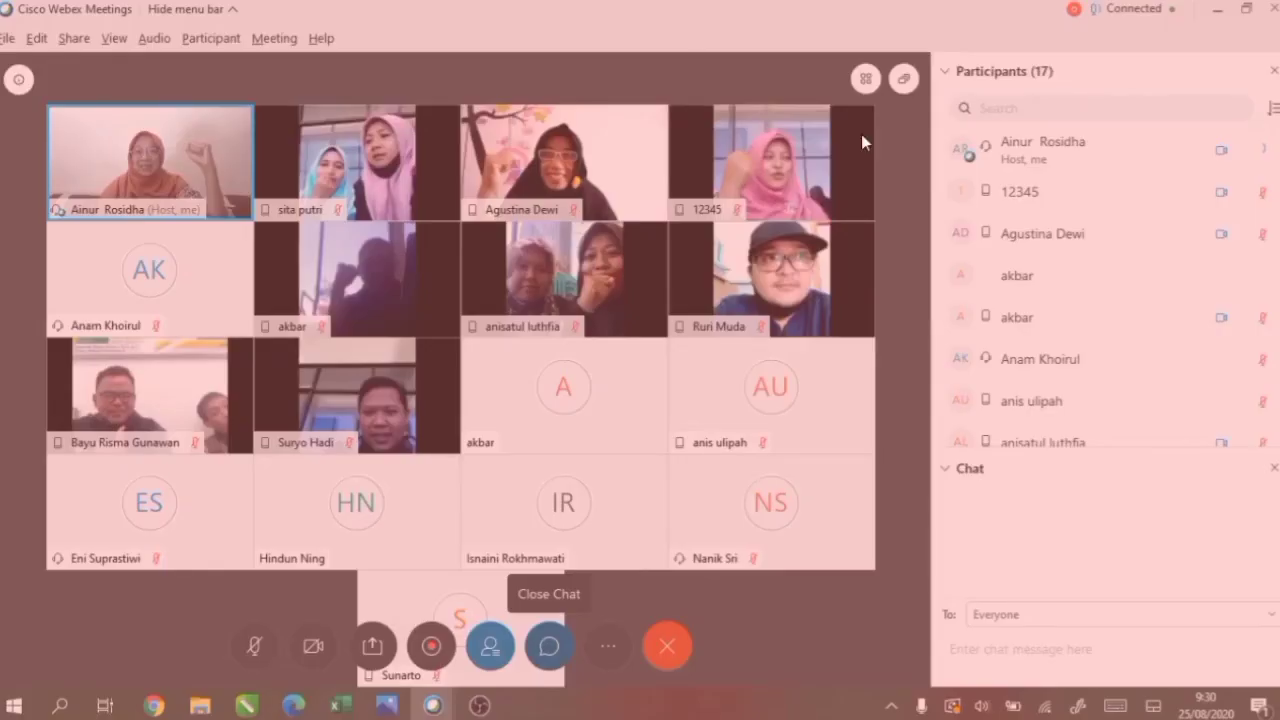